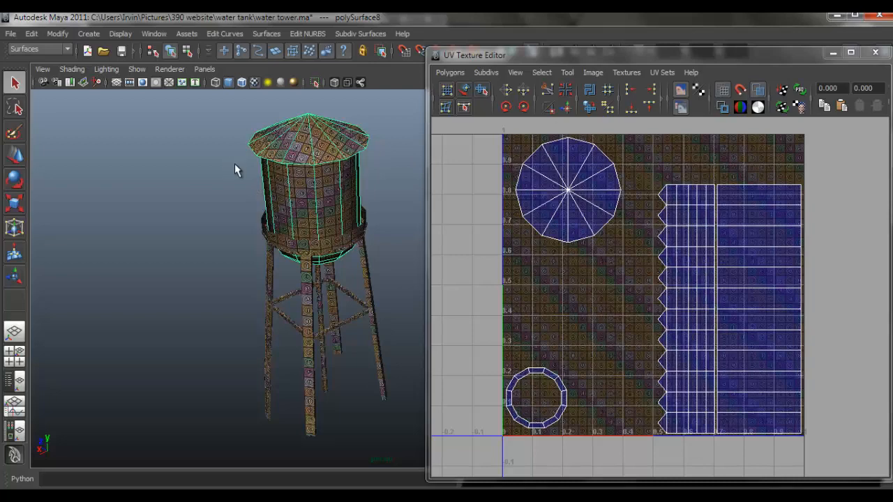
Select every part of the water tower model, including the roof, tank, legs and braces.
drag(225, 195, 337, 266)
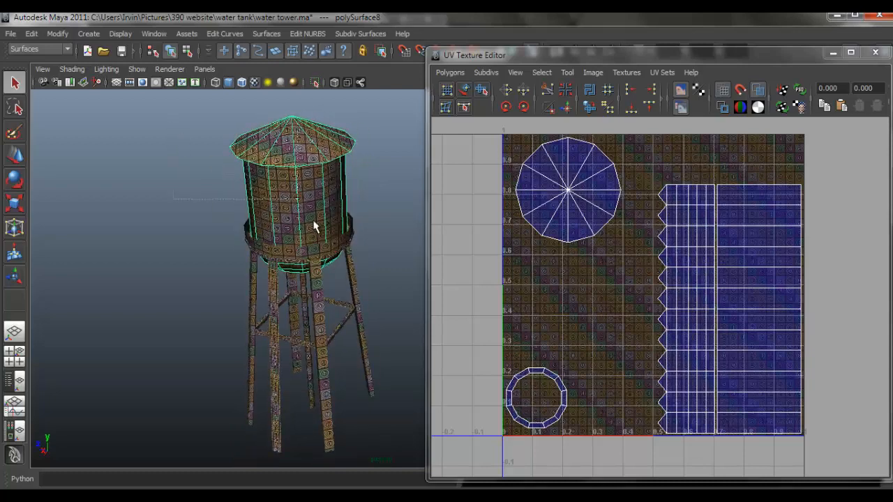
drag(173, 276, 397, 404)
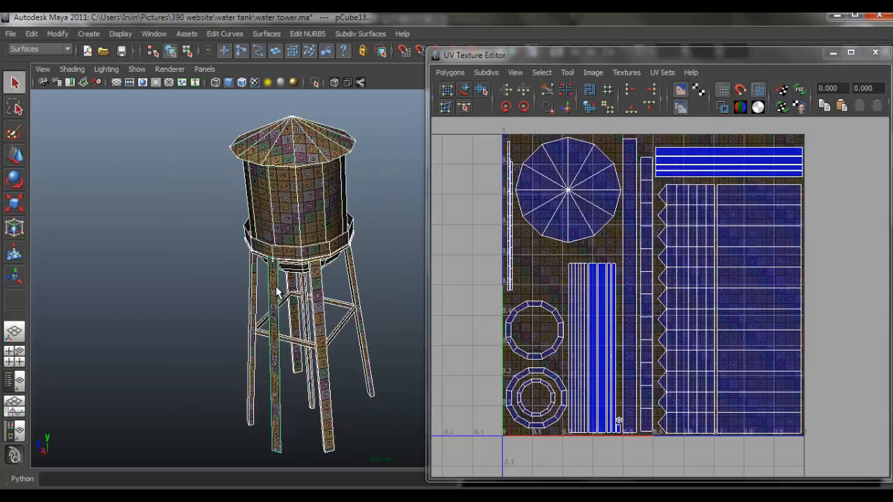
drag(652, 268, 652, 264)
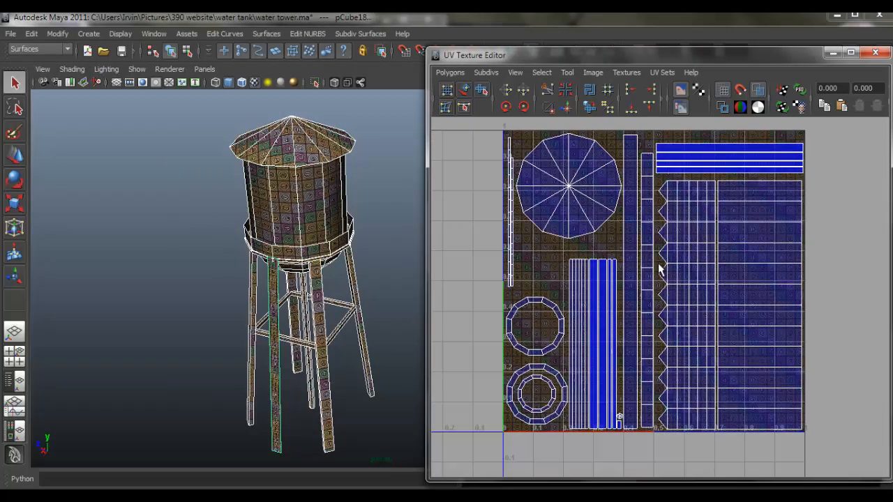
Start a UV snapshot of the selected parts and set its output file to water_tower_uv in the water tank textures folder.
click(461, 73)
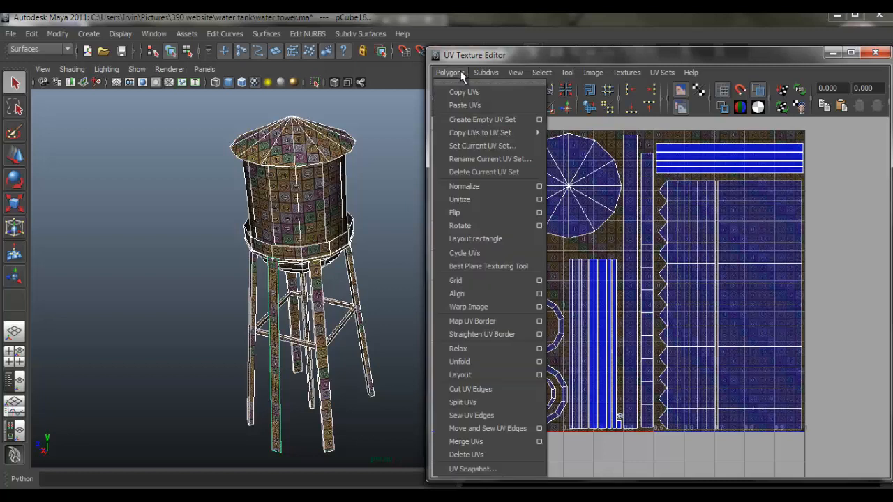
click(491, 469)
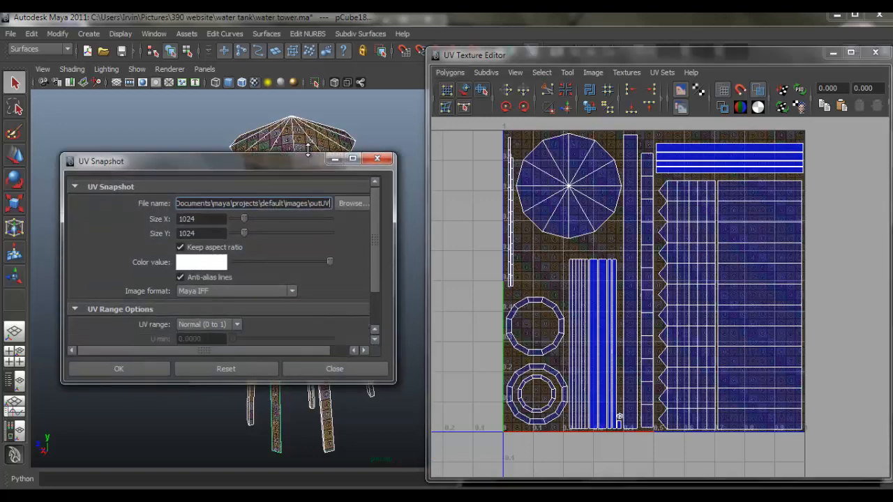
drag(307, 150, 307, 94)
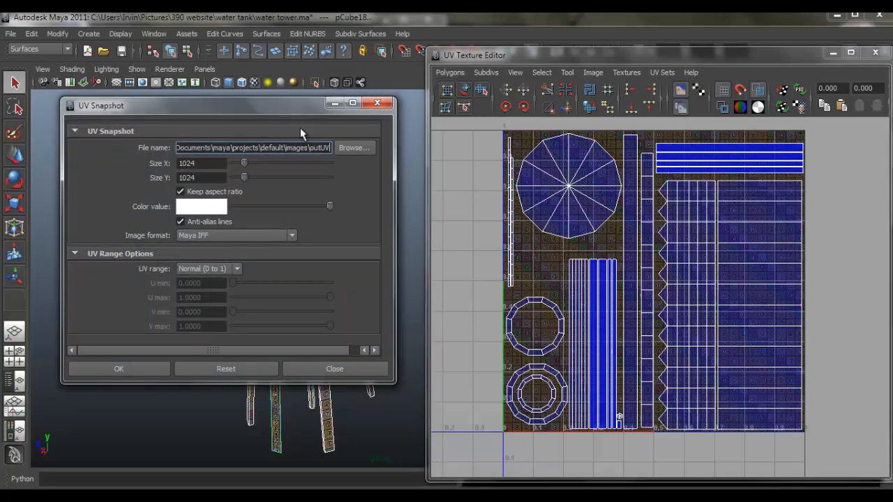
click(338, 149)
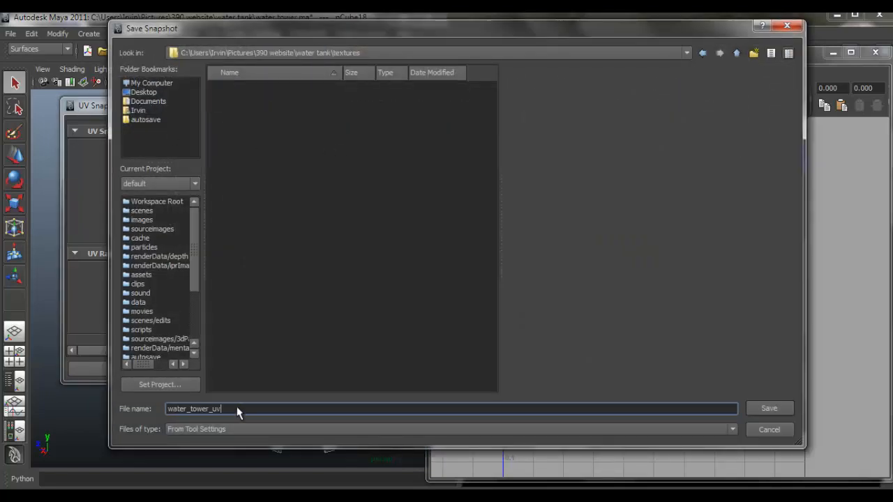
key(Return)
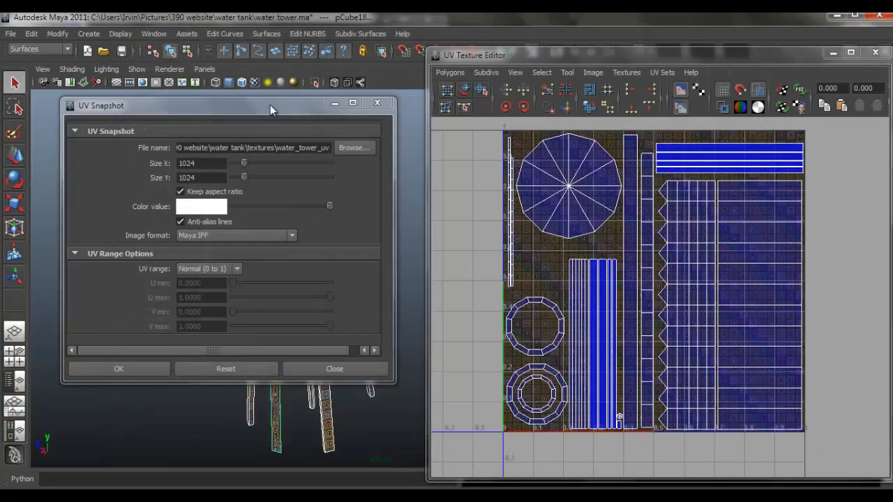
Export the UV snapshot at 1024 by 1024 in Maya IFF format, using the Normal (0 to 1) UV range.
drag(270, 104, 469, 106)
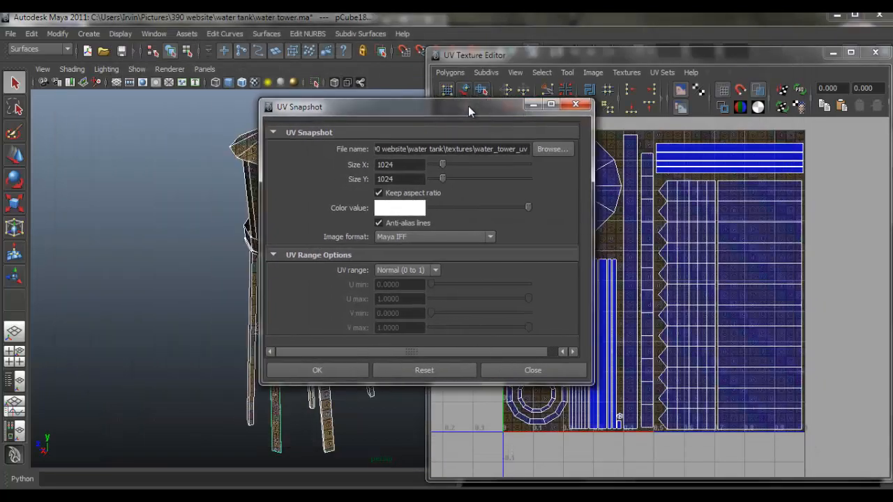
click(416, 164)
key(Tab)
click(407, 162)
drag(320, 118, 510, 113)
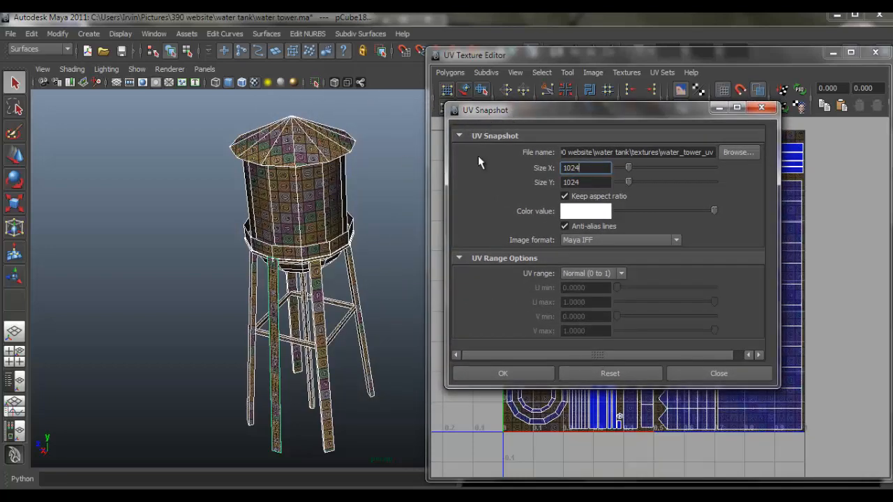
drag(497, 118, 492, 114)
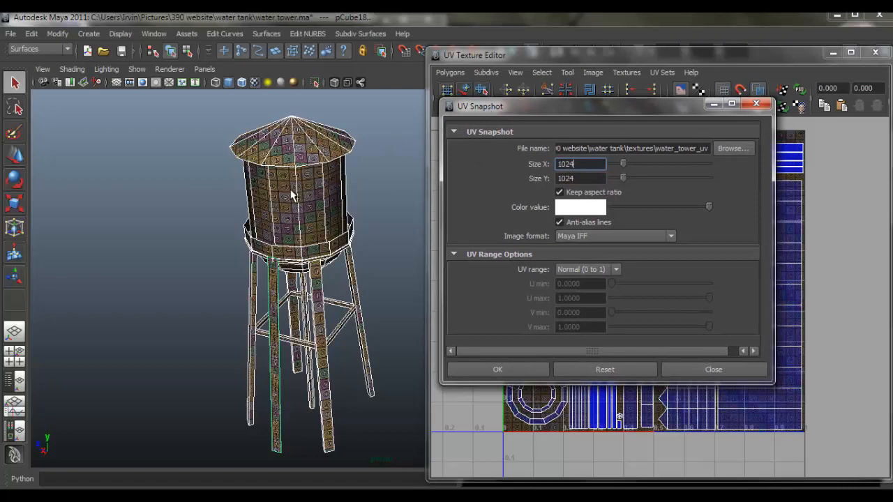
drag(325, 237, 283, 257)
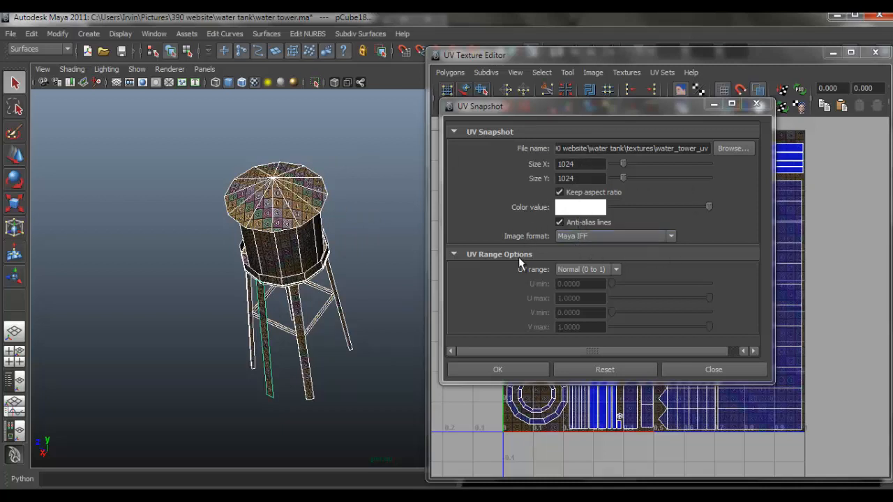
click(497, 370)
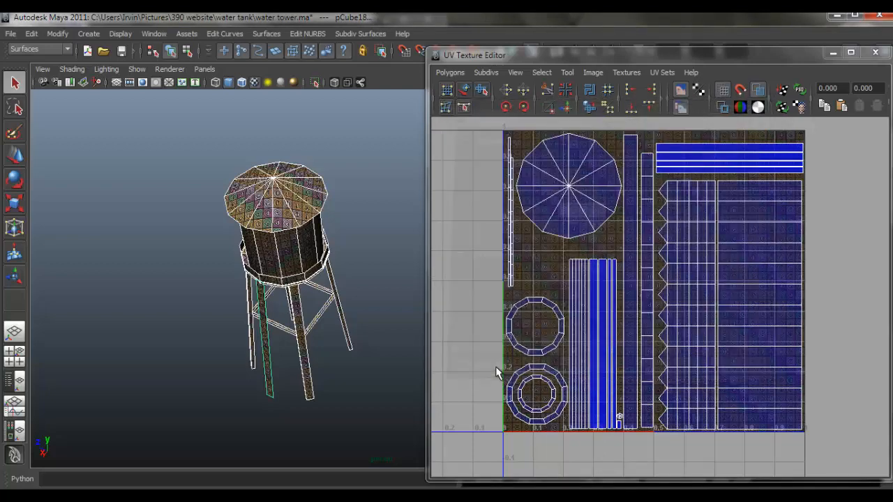
Minimize the UV Texture Editor and examine the water tower in the full viewport.
drag(339, 326, 339, 295)
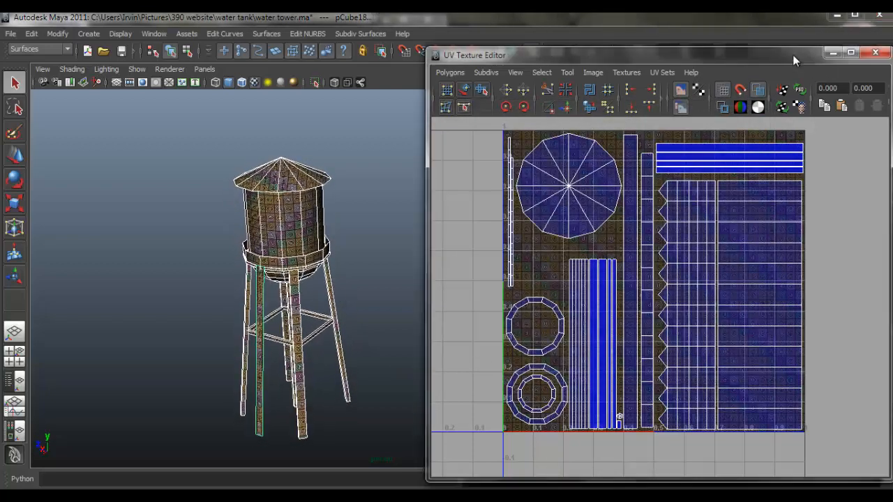
drag(793, 55, 696, 52)
click(732, 50)
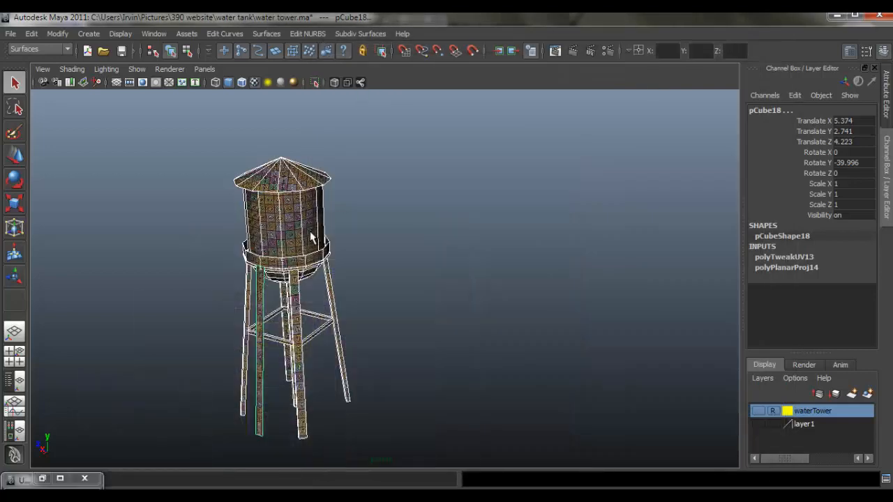
drag(330, 231, 441, 208)
scroll(437, 260, up, 3)
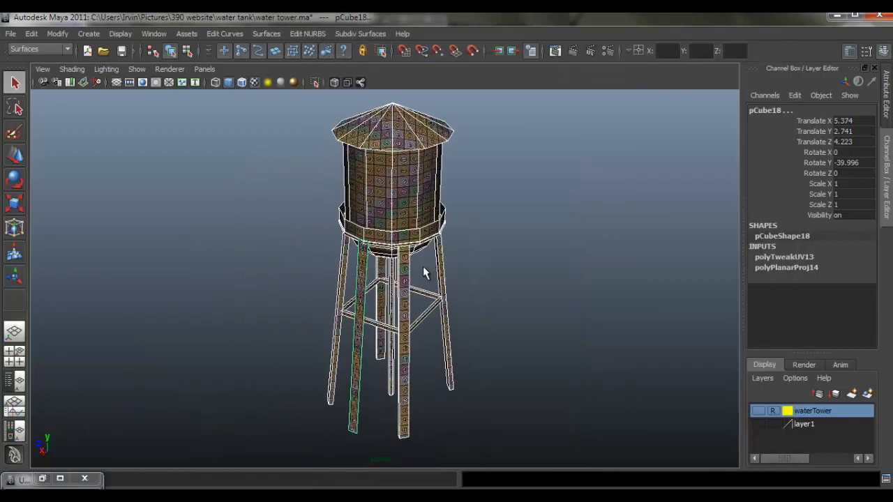
Switch to Photoshop and open the water_tower_uv snapshot from the textures folder.
click(249, 496)
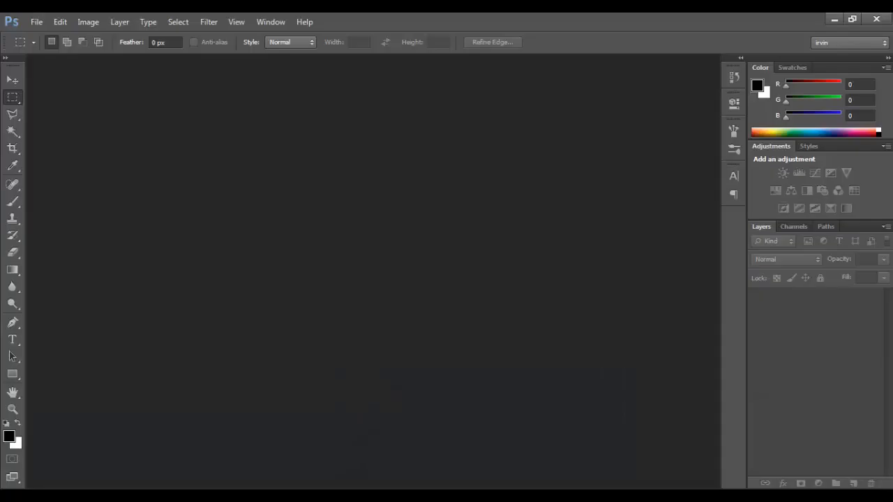
click(36, 22)
click(50, 47)
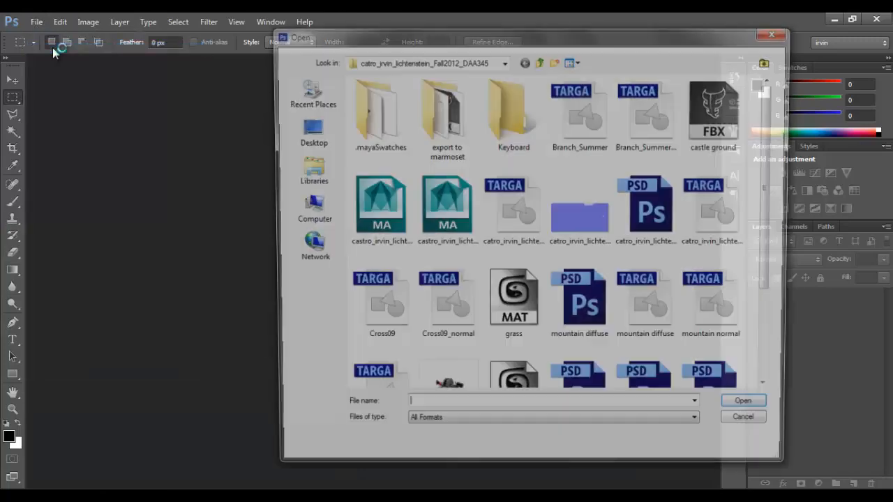
click(306, 175)
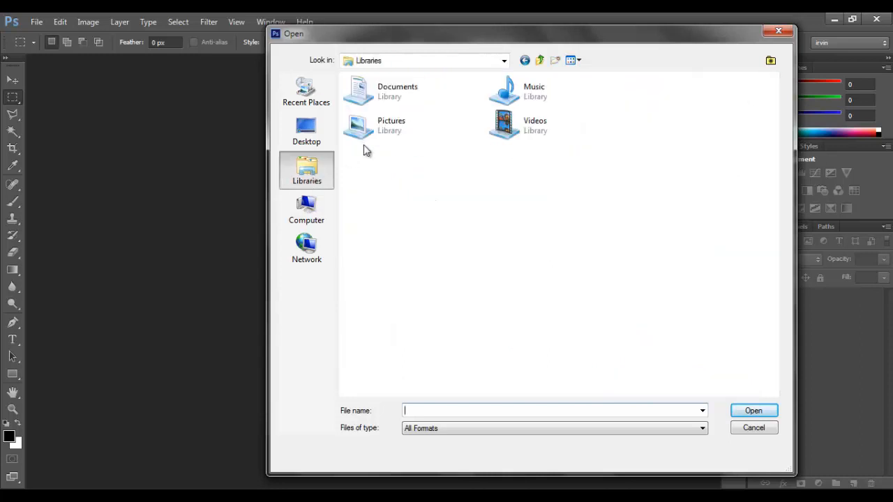
click(376, 122)
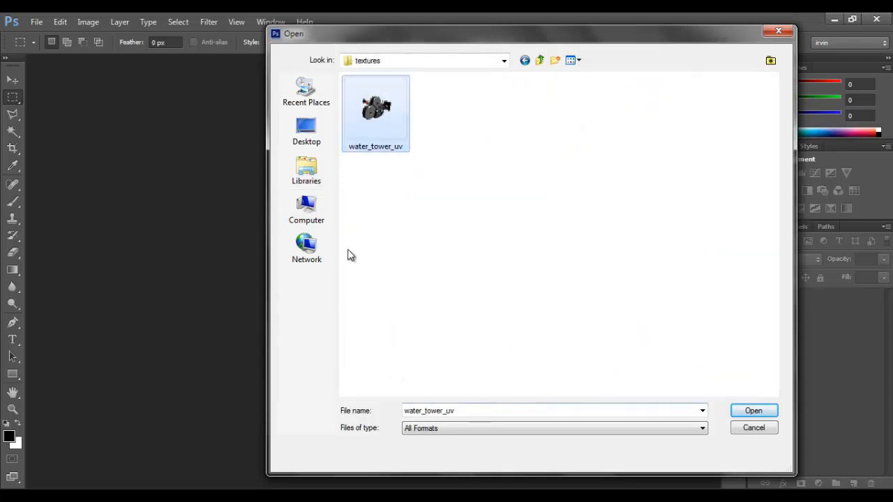
click(761, 411)
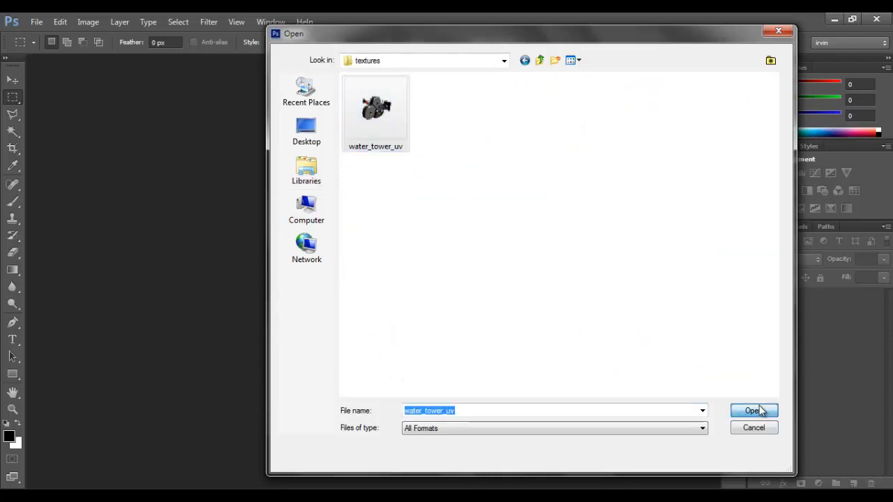
click(753, 412)
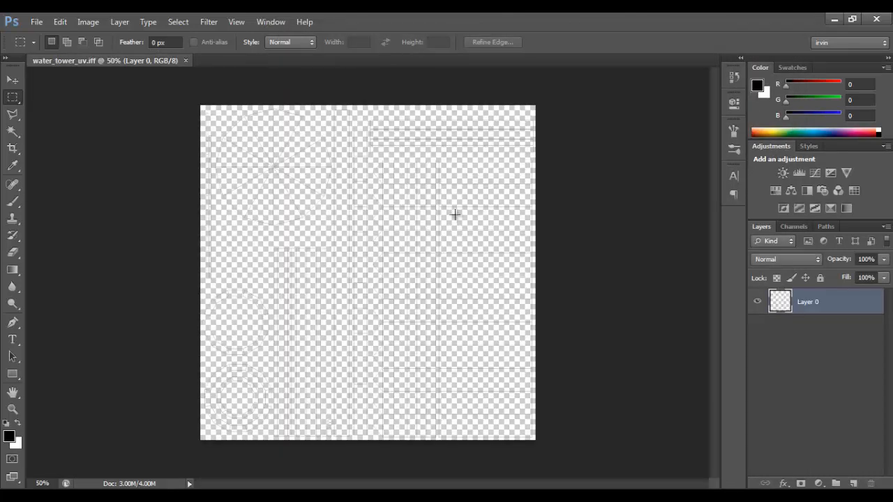
Add a new empty layer to the UV snapshot document and place it beneath Layer 0.
key(ctrl+0)
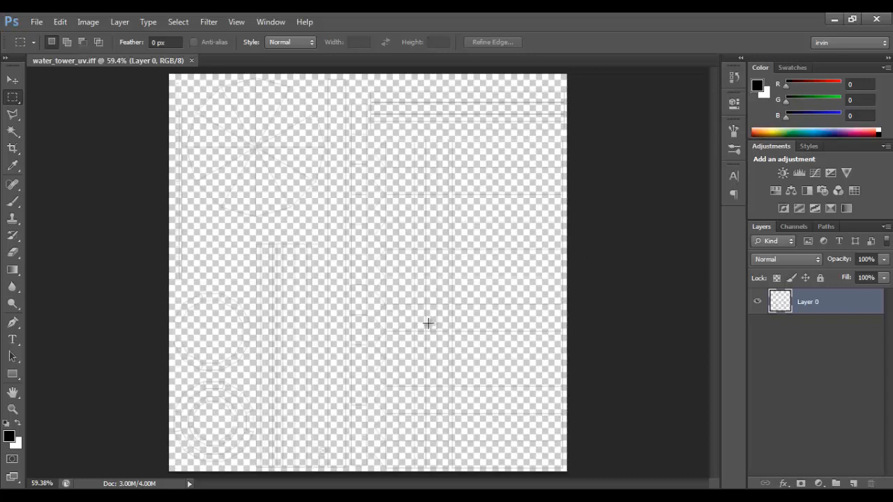
drag(430, 262, 455, 270)
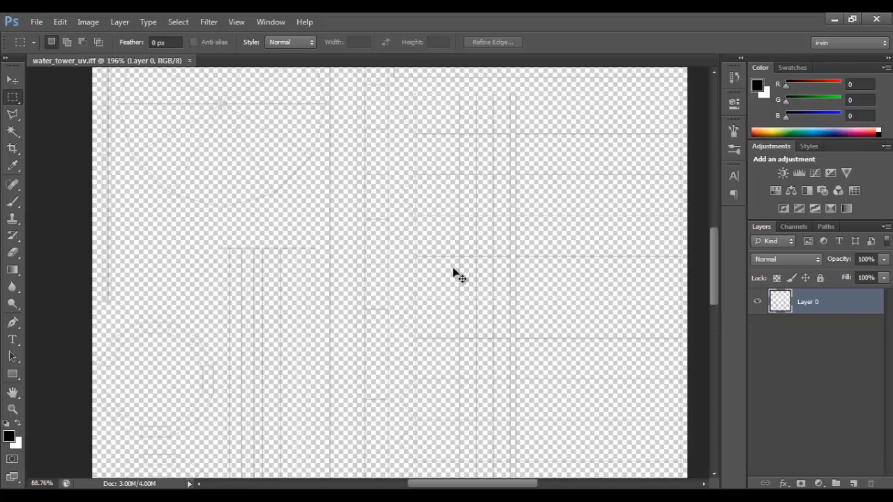
key(ctrl+0)
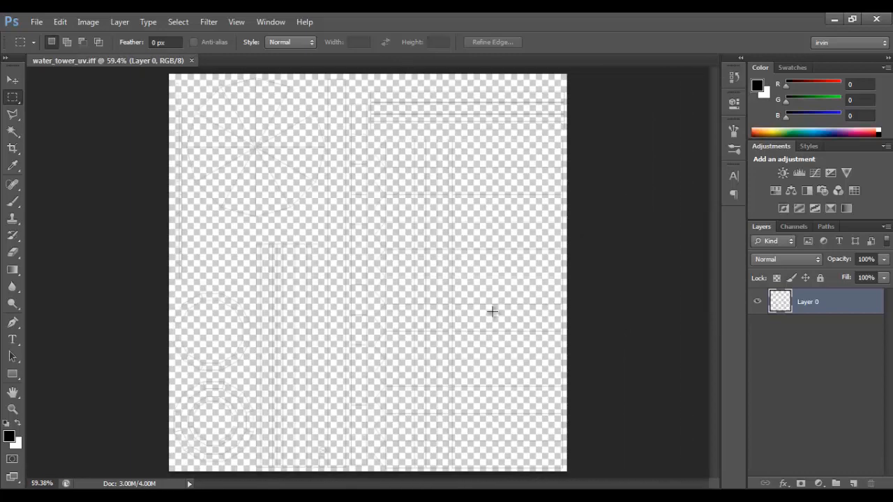
click(855, 484)
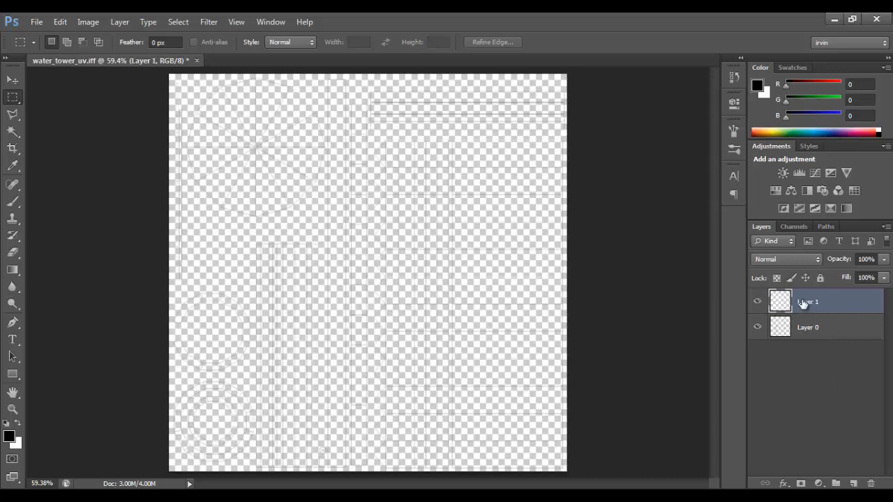
shift+click(820, 329)
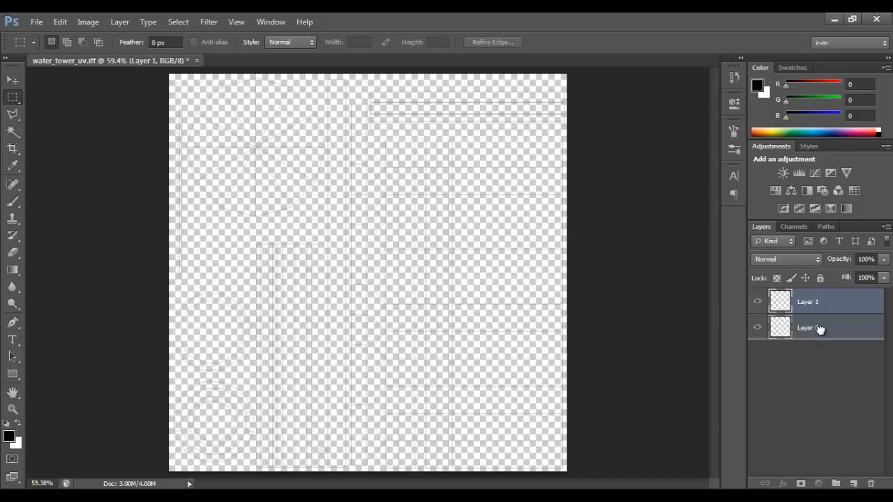
drag(820, 329, 822, 333)
Rename the lower empty layer background and the UV wireframe layer uv.
double_click(815, 329)
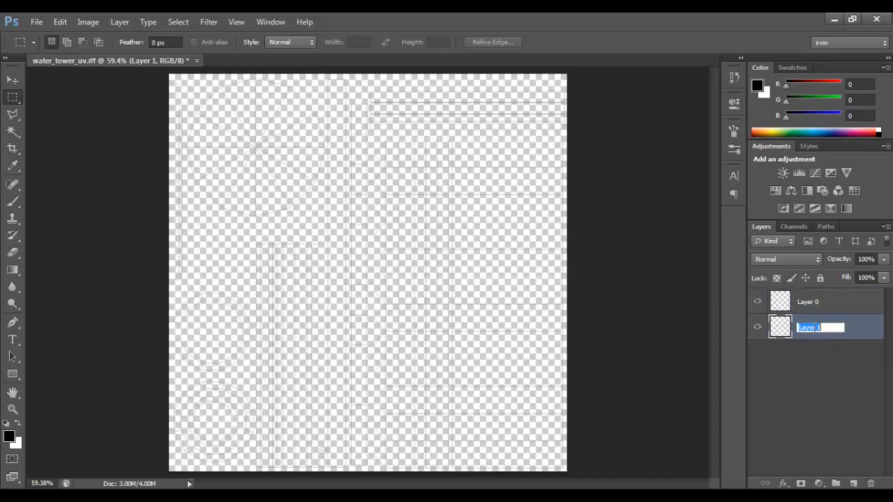
text(background)
key(Return)
double_click(809, 302)
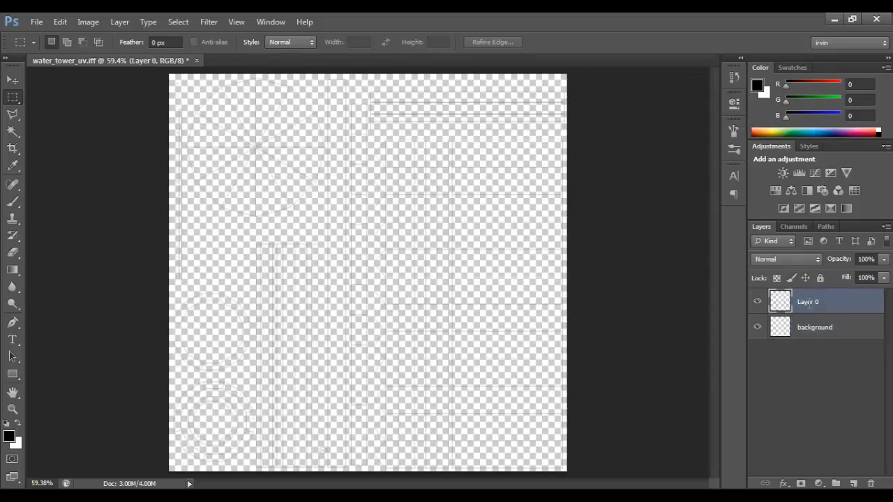
text(uv)
key(Return)
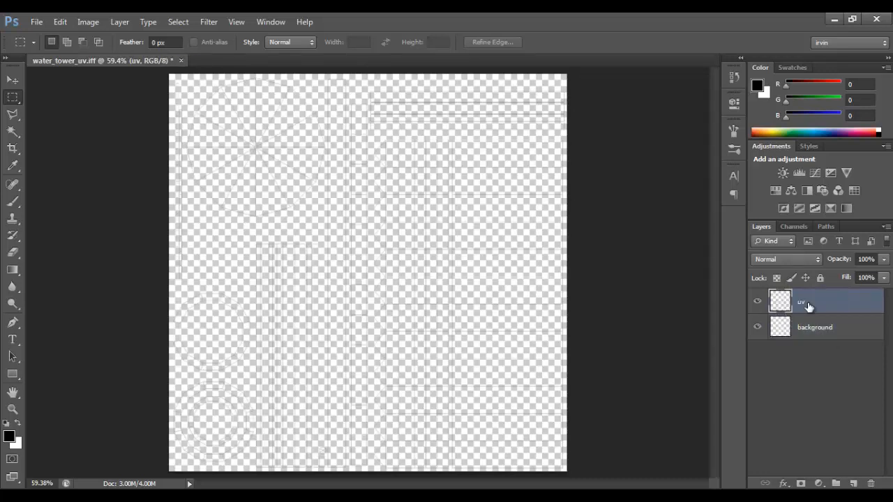
Fill the background layer with white, and replace that fill with black.
click(798, 328)
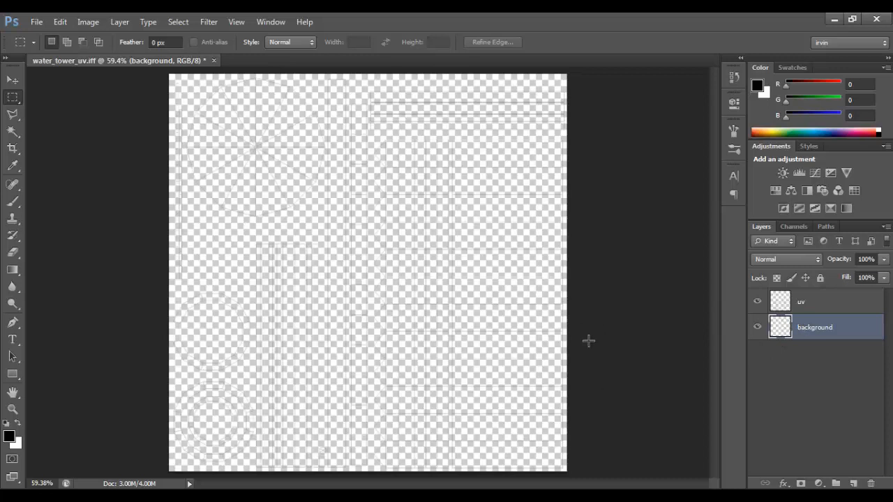
key(ctrl+BackSpace)
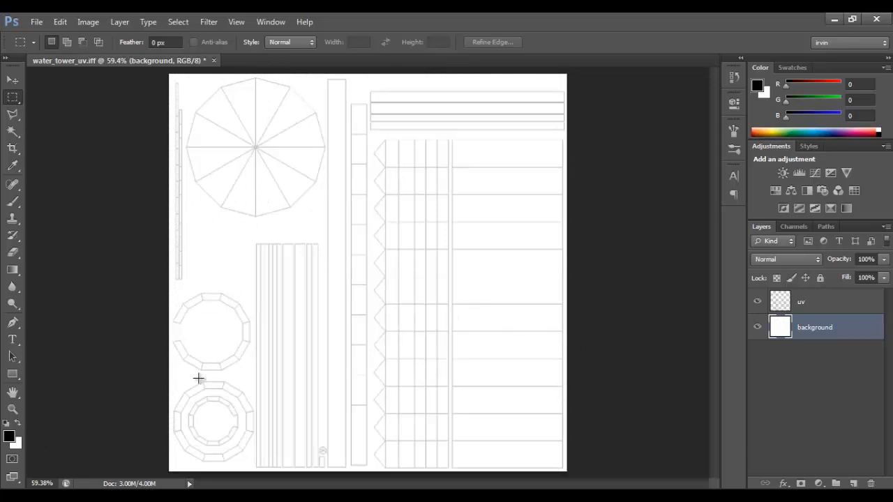
key(alt+BackSpace)
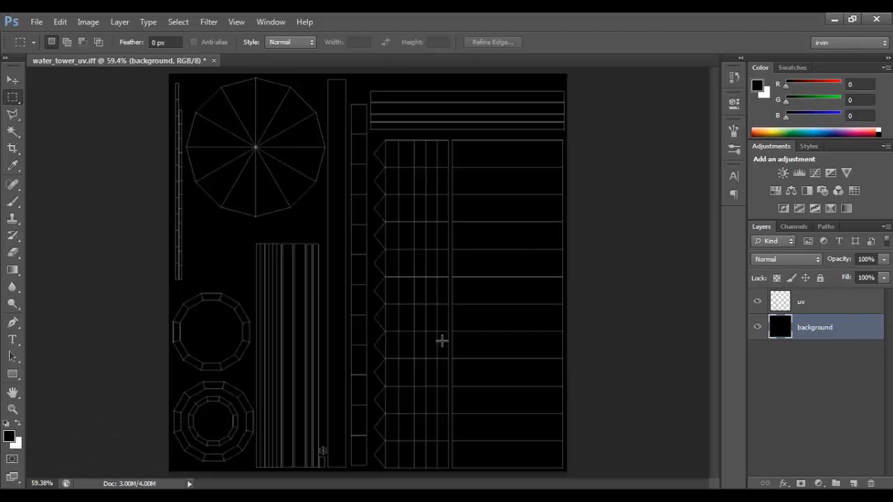
Lock the transparent pixels of the uv layer and fill its wireframe lines with white.
click(803, 305)
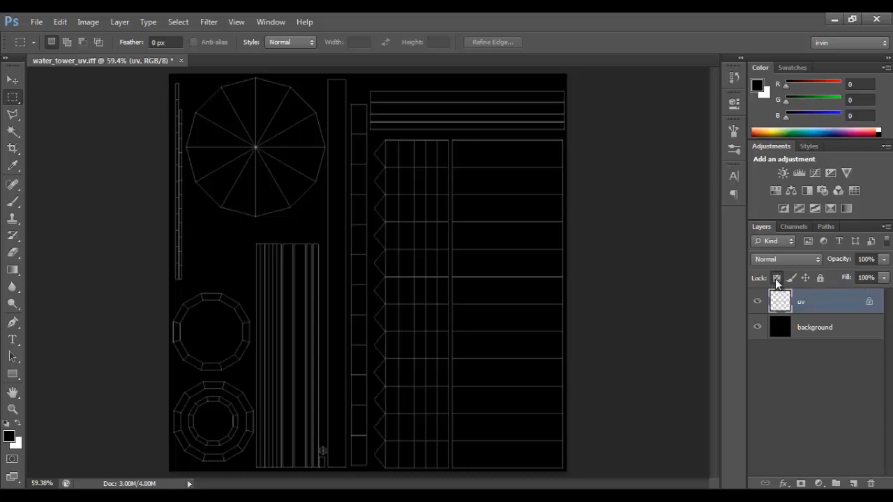
key(ctrl+BackSpace)
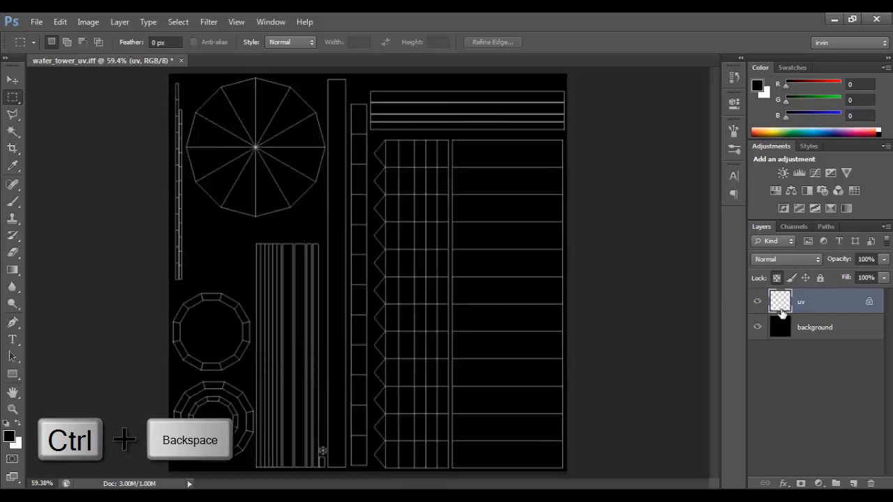
Check the white UV wireframe up close, and study the water tower's tank and legs in the concept art image.
scroll(389, 244, up, 5)
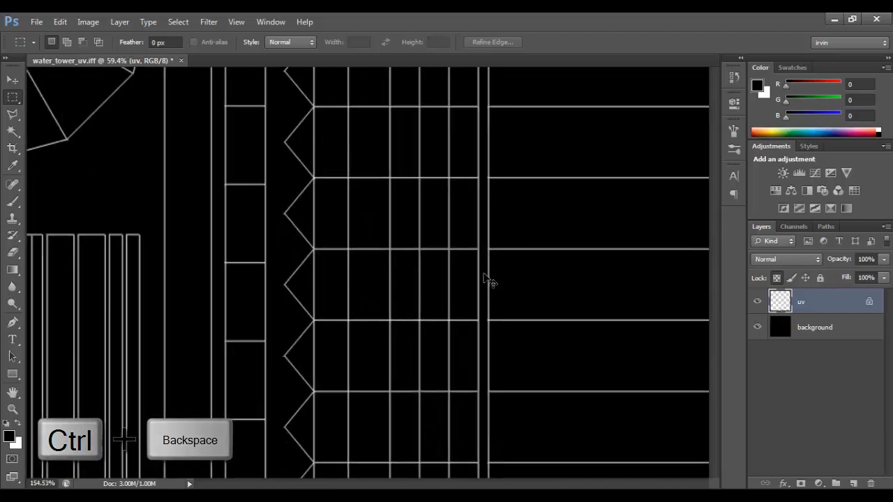
scroll(389, 251, down, 5)
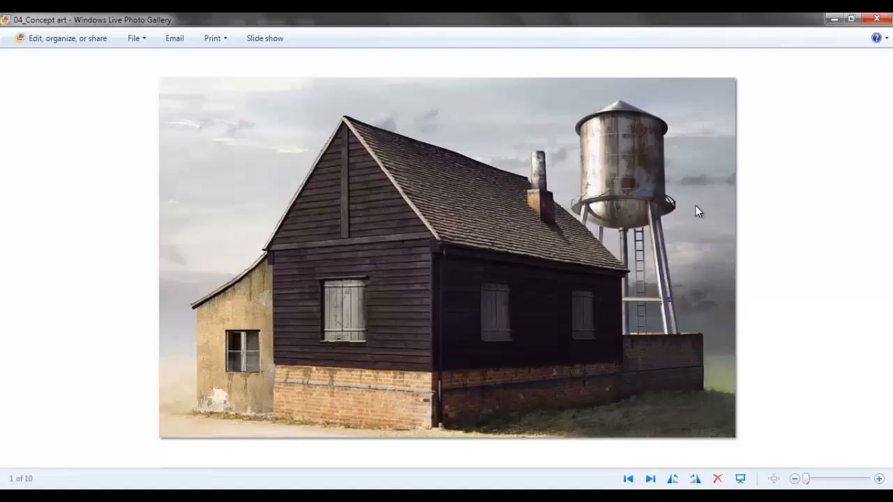
scroll(642, 181, up, 4)
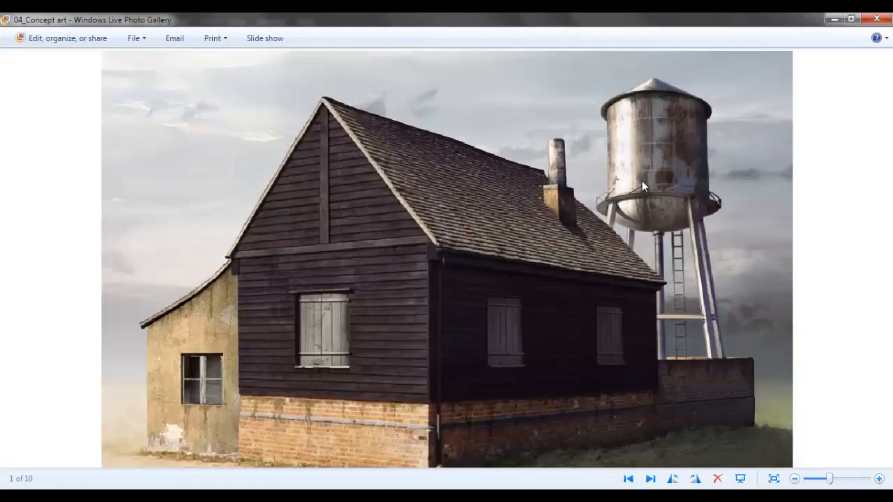
drag(663, 191, 753, 273)
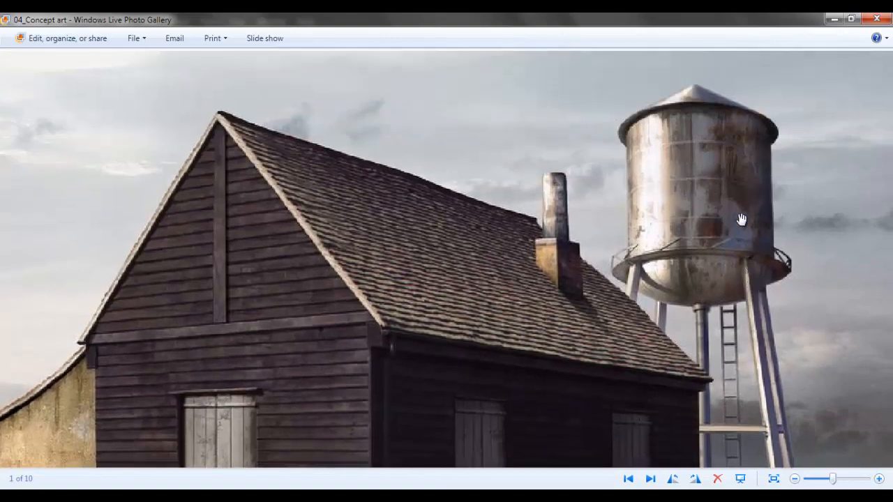
drag(767, 260, 735, 125)
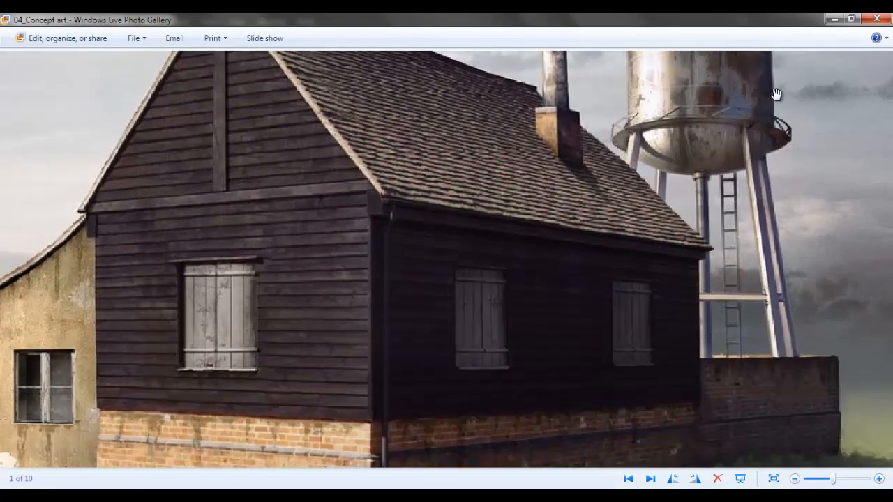
drag(775, 95, 765, 240)
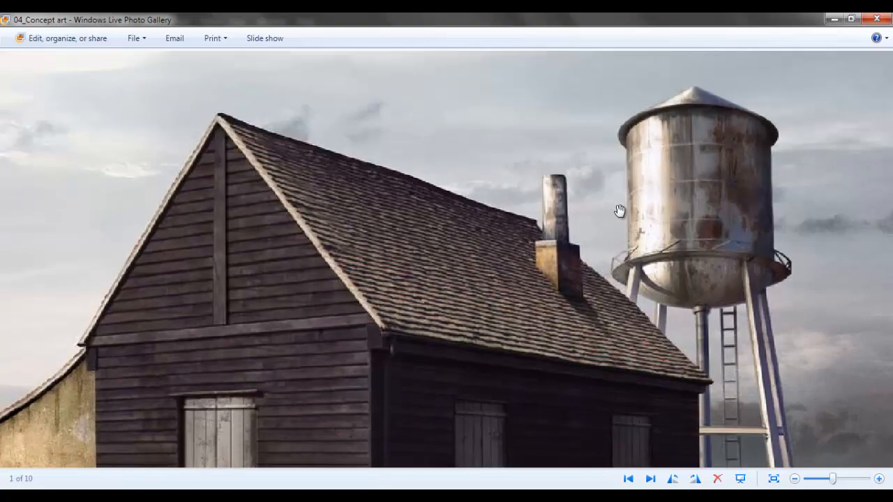
drag(753, 377, 741, 342)
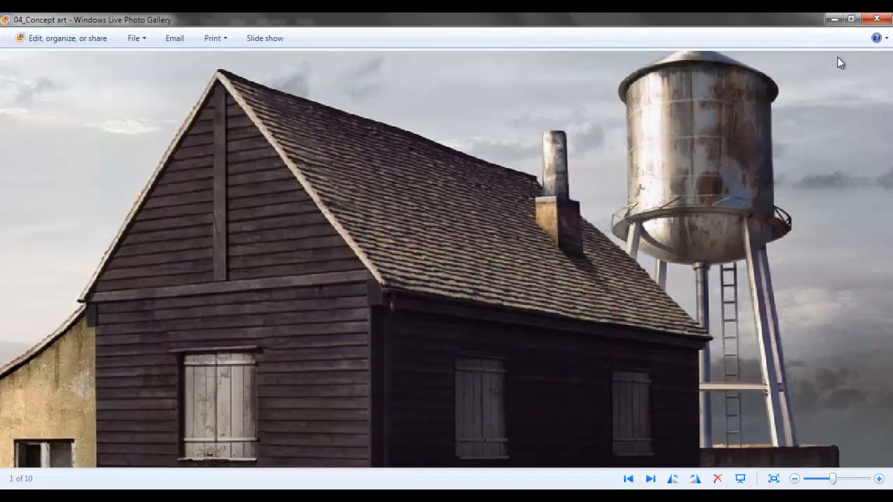
click(836, 22)
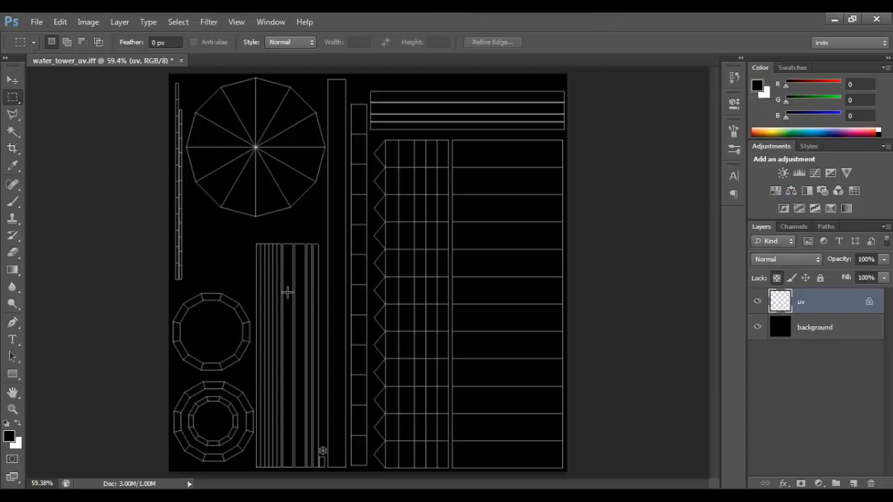
Switch to Maya, select the water tower's tank and show its UVs in the UV Texture Editor beside the model.
click(204, 492)
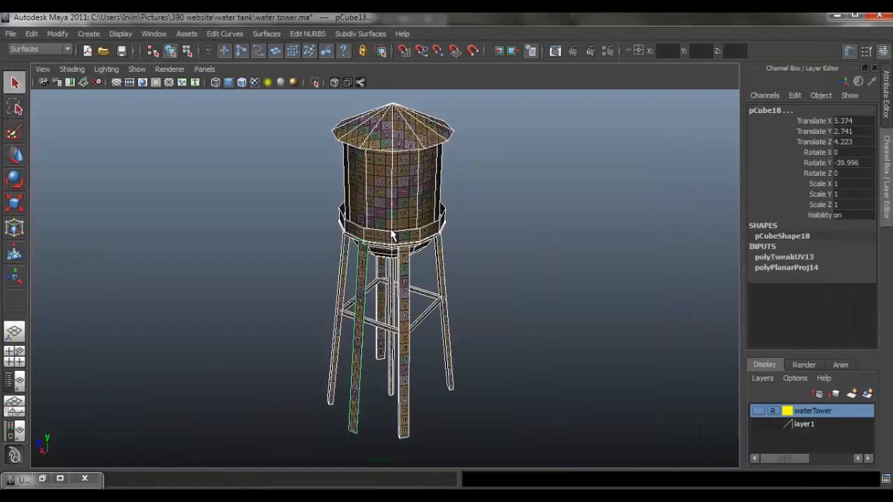
drag(371, 184, 432, 210)
scroll(433, 209, down, 3)
click(417, 216)
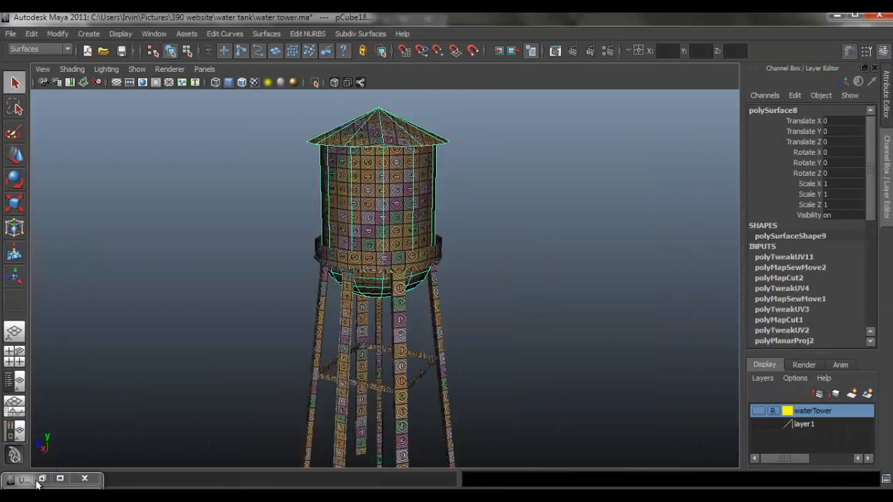
click(40, 479)
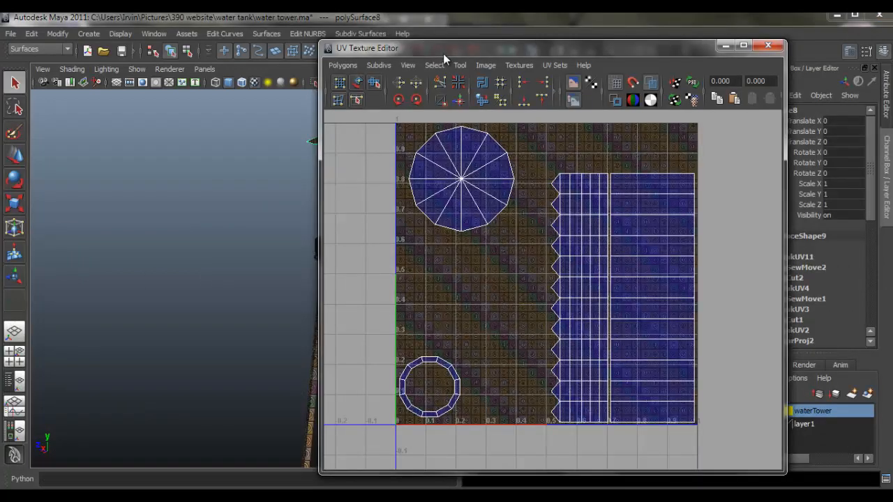
drag(443, 53, 567, 52)
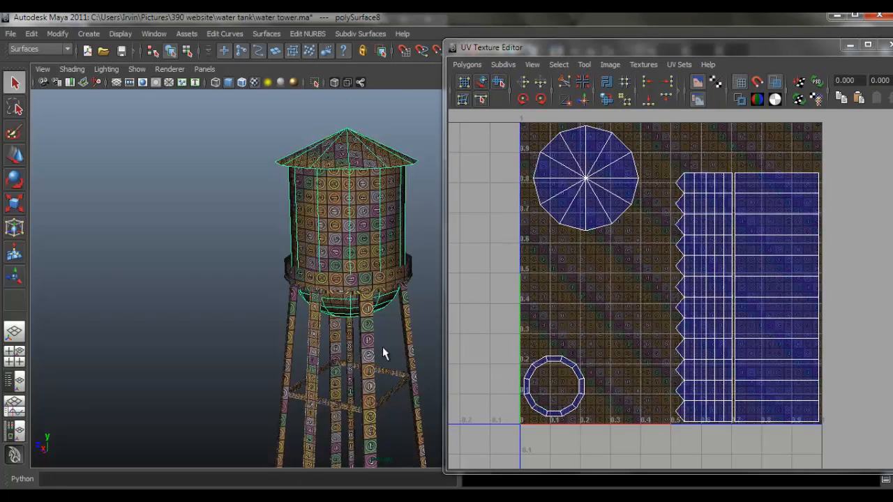
Examine which UV shells belong to the legs, central pipe, cross beams, tank and railing by selecting each part.
alt+drag(354, 290, 350, 306)
click(350, 305)
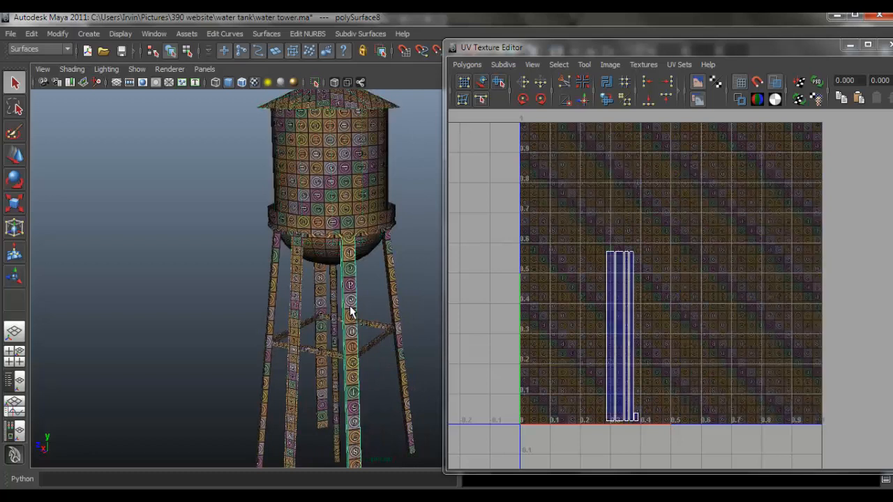
click(337, 293)
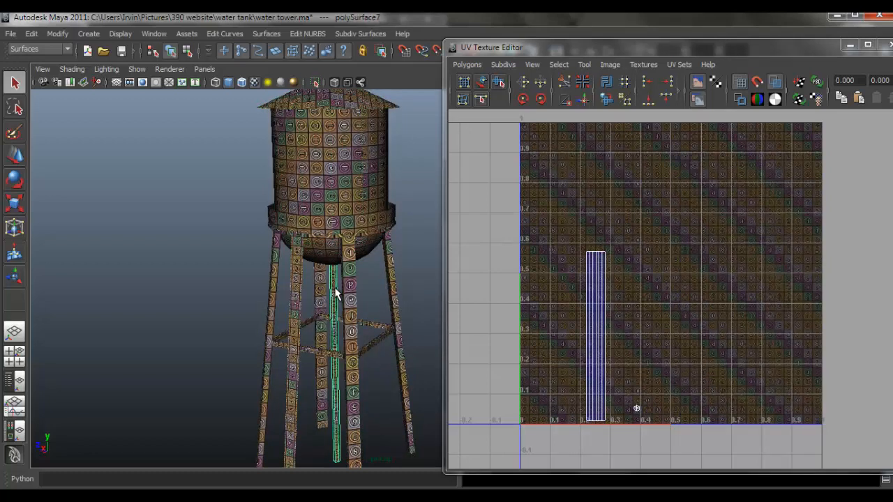
click(321, 321)
click(324, 353)
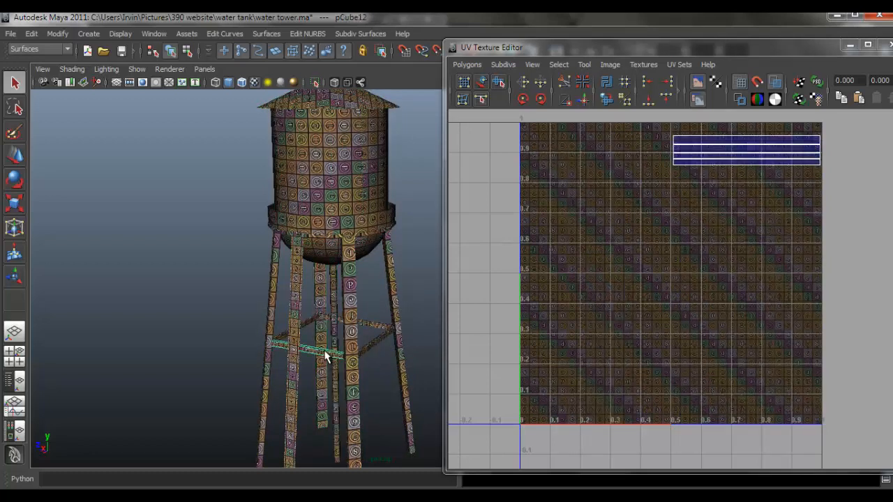
click(337, 162)
alt+drag(330, 188, 457, 279)
click(374, 254)
drag(354, 261, 411, 269)
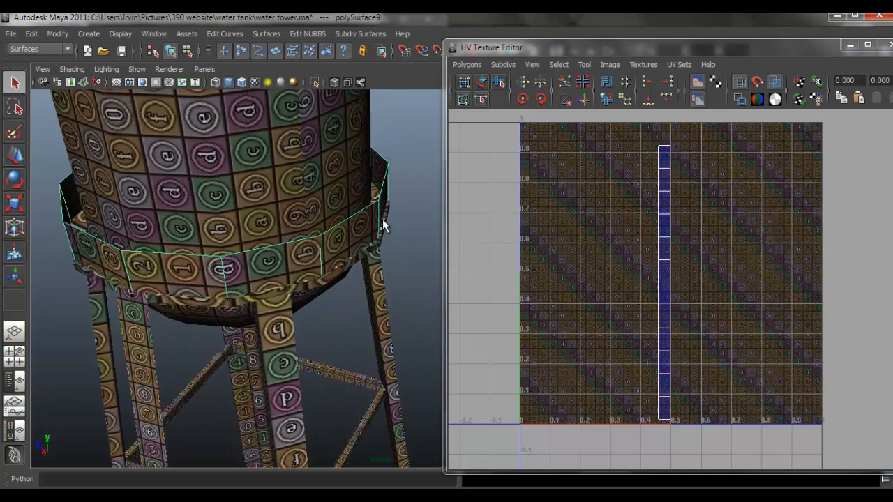
drag(360, 257, 245, 259)
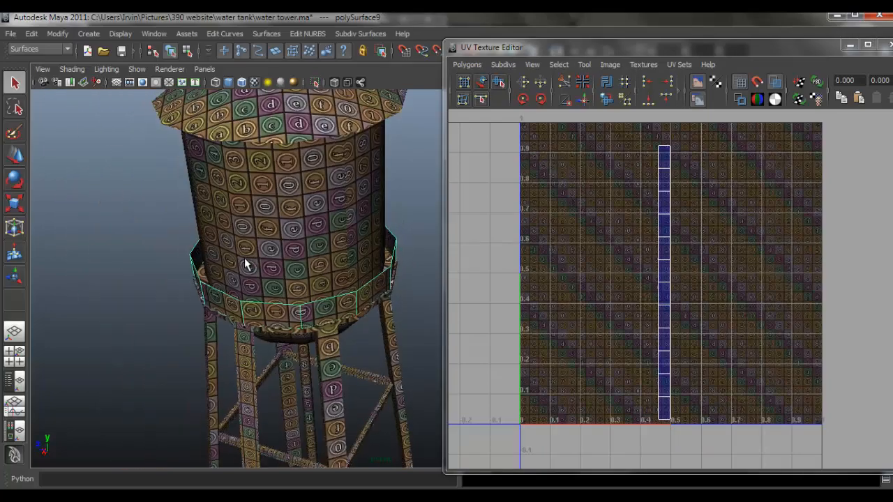
Return to Photoshop and add a new layer named base directly above the background layer.
click(155, 496)
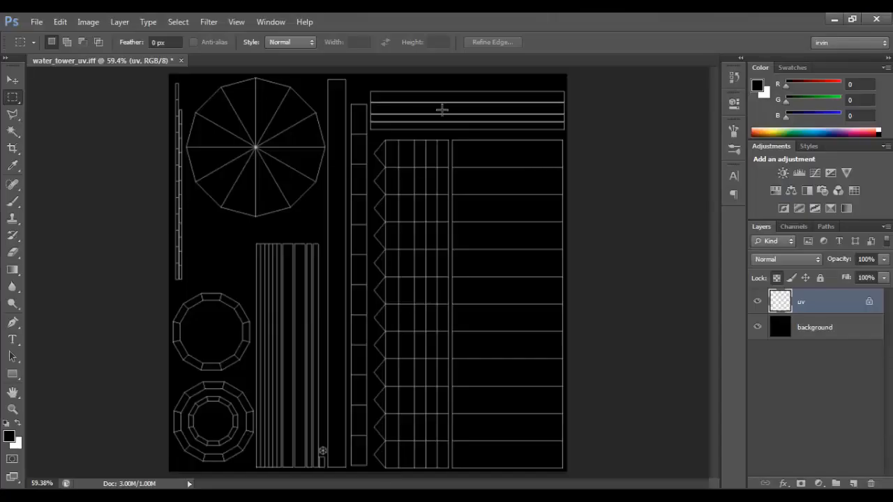
click(826, 324)
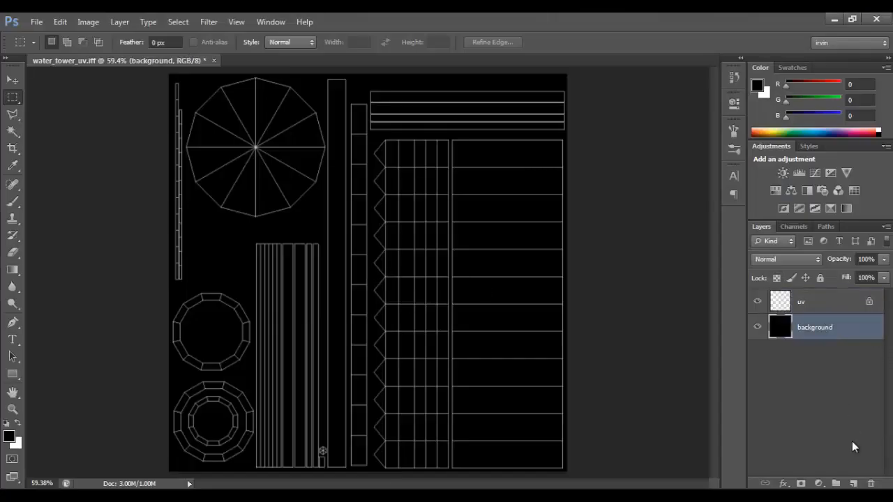
click(852, 483)
double_click(809, 328)
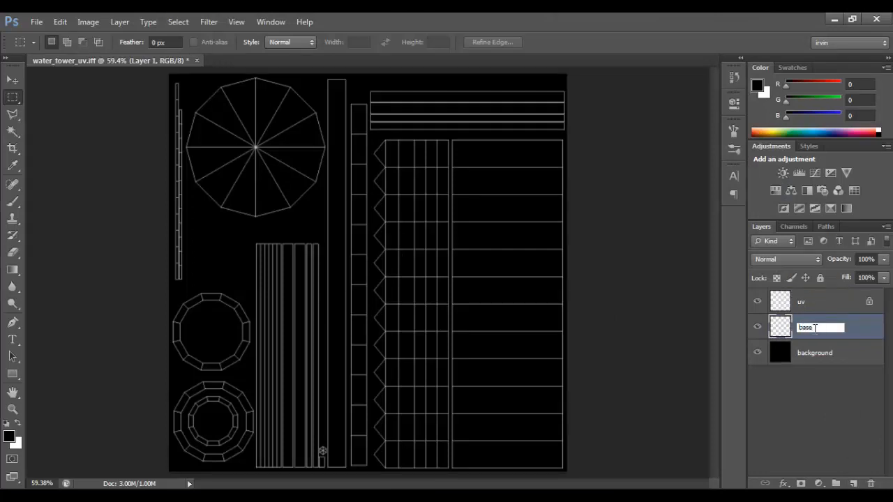
key(Return)
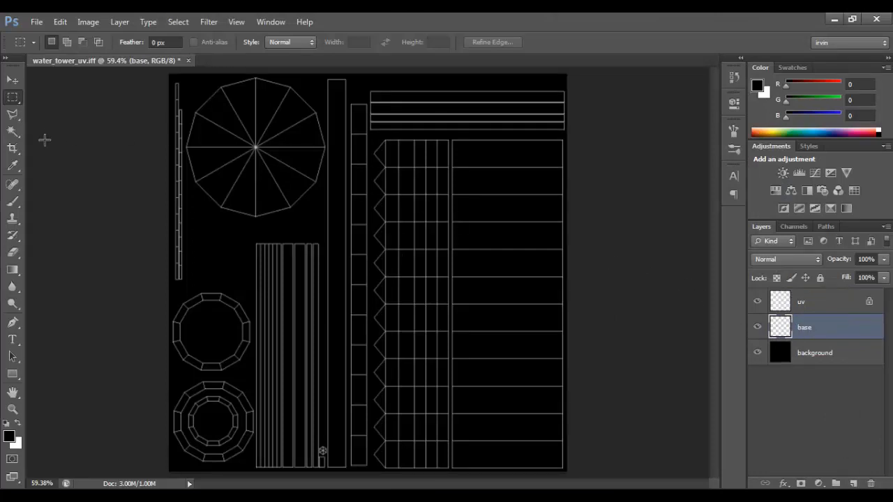
Select the large tank wall shells with the Rectangular Marquee tool, and add the round roof shell to the selection.
click(14, 99)
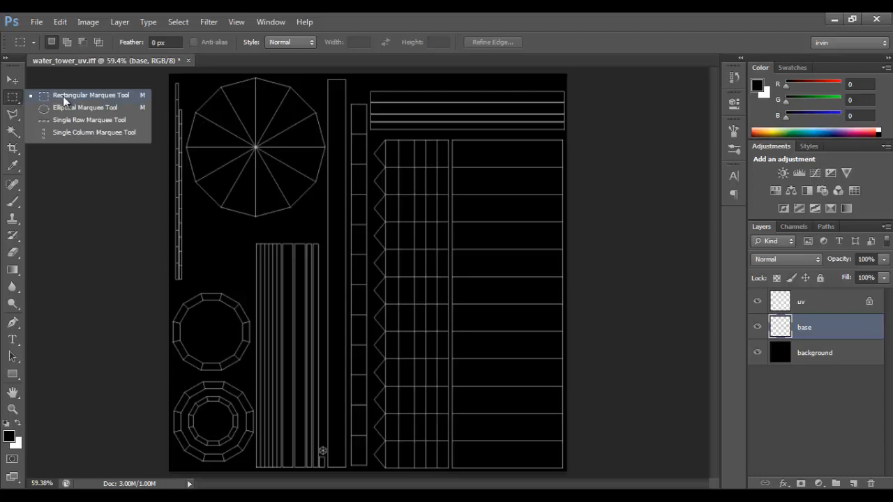
click(86, 95)
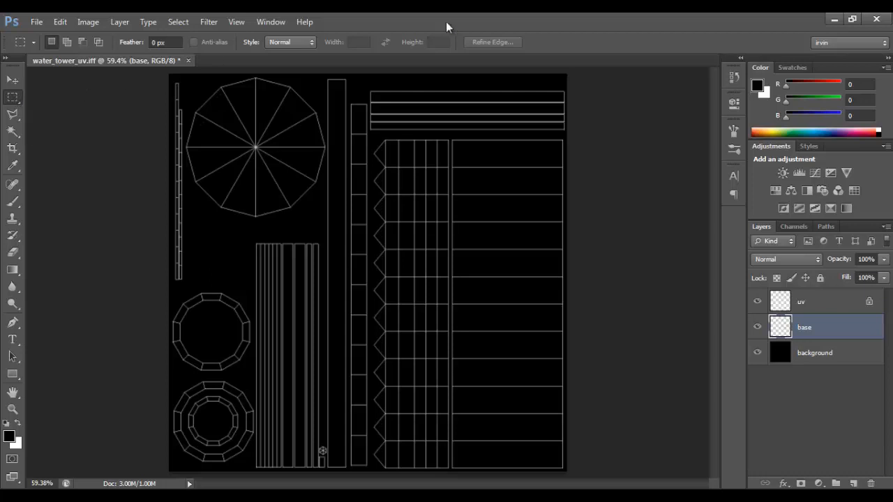
drag(370, 136, 571, 483)
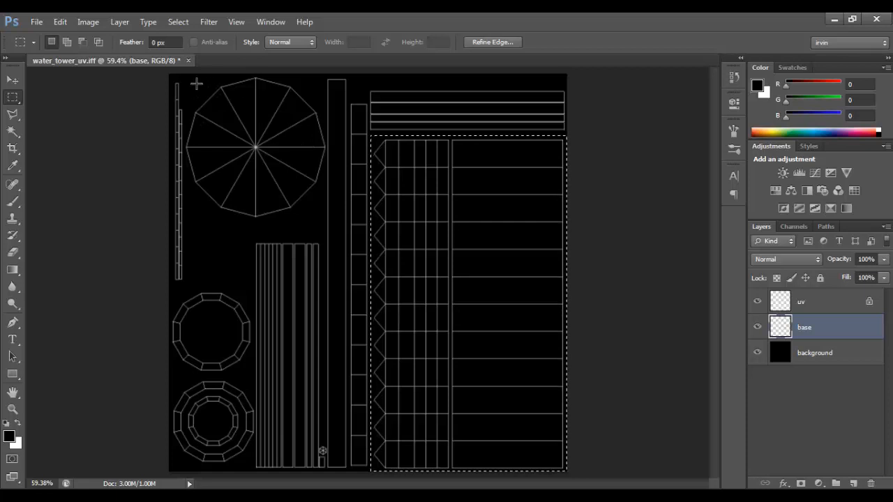
shift+drag(186, 79, 326, 222)
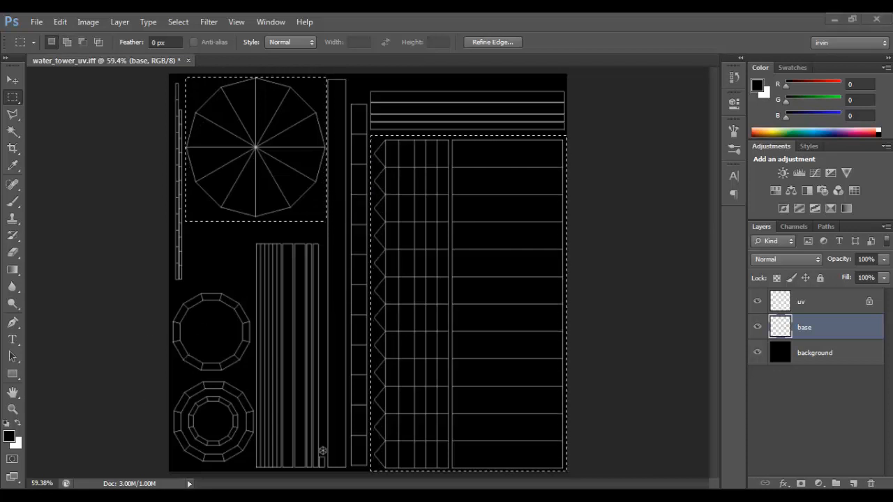
Check the tank's UV shells in Maya, and add the upper single-ring shell to the Photoshop selection.
click(835, 19)
click(292, 277)
click(292, 277)
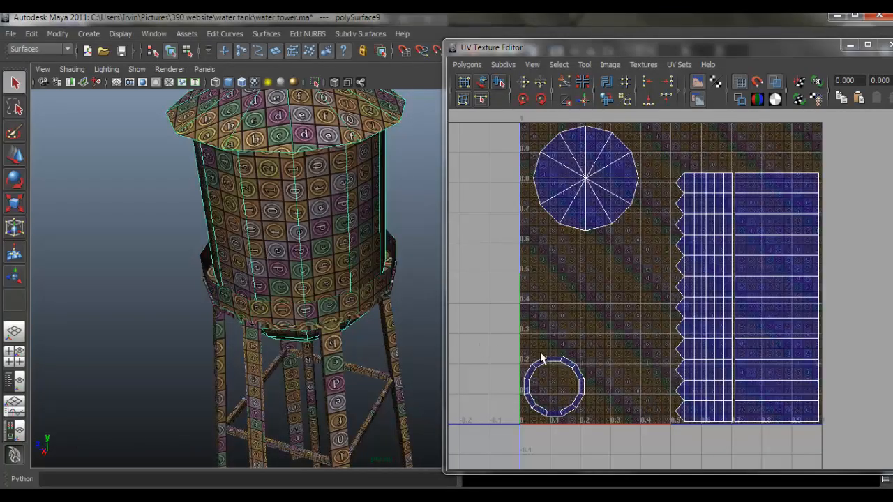
key(alt+Tab)
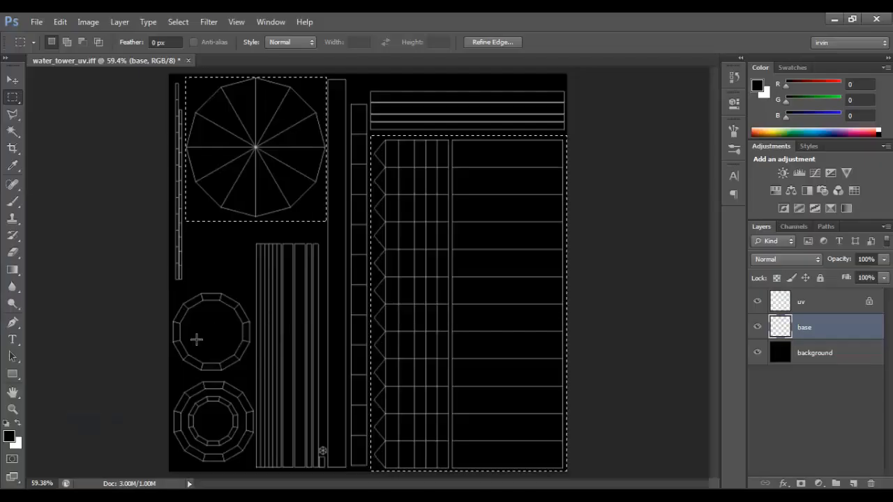
drag(169, 292, 253, 380)
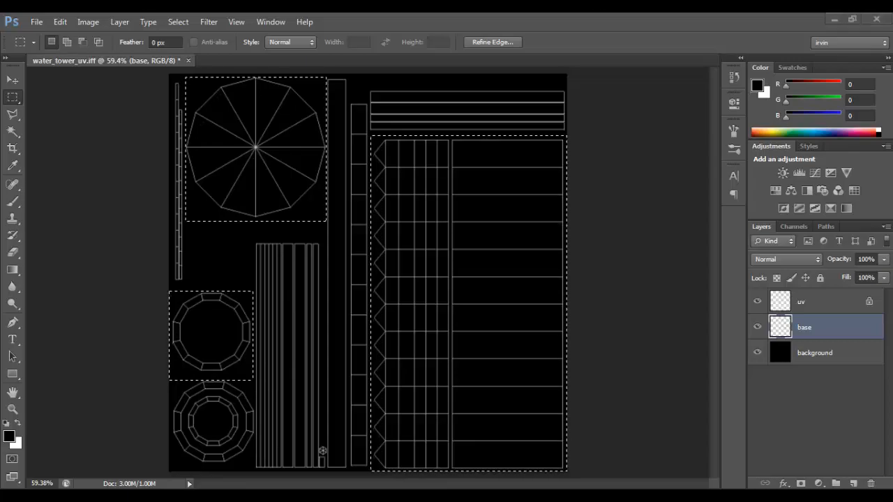
Recheck the tank's UV shells in Maya, and add the lower double-ring area to the selection instead of the upper ring.
click(835, 19)
key(alt+Tab)
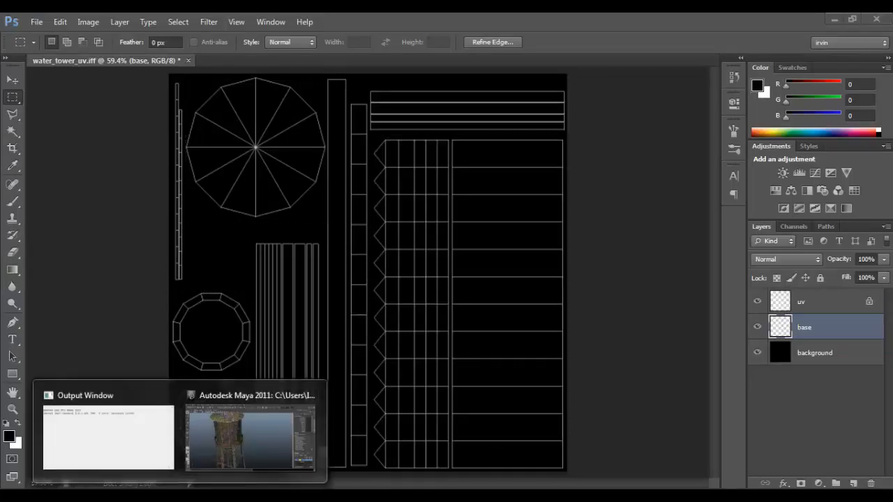
click(251, 432)
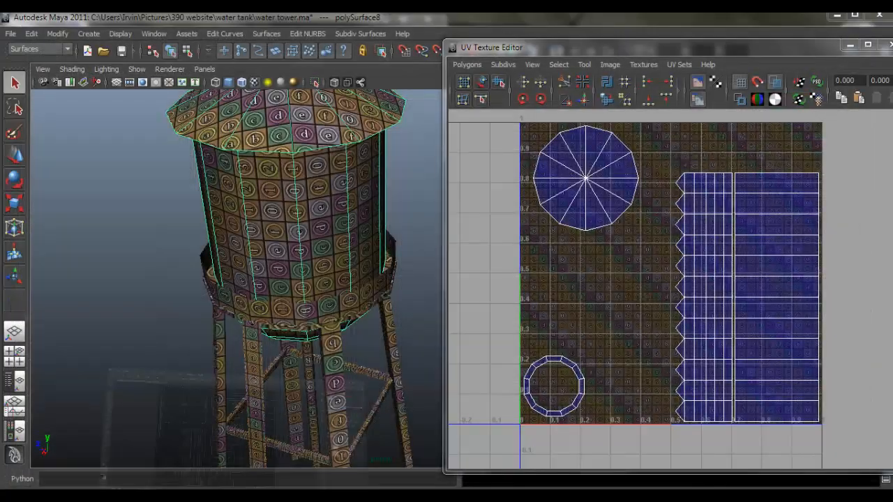
key(alt+Tab)
drag(170, 383, 256, 471)
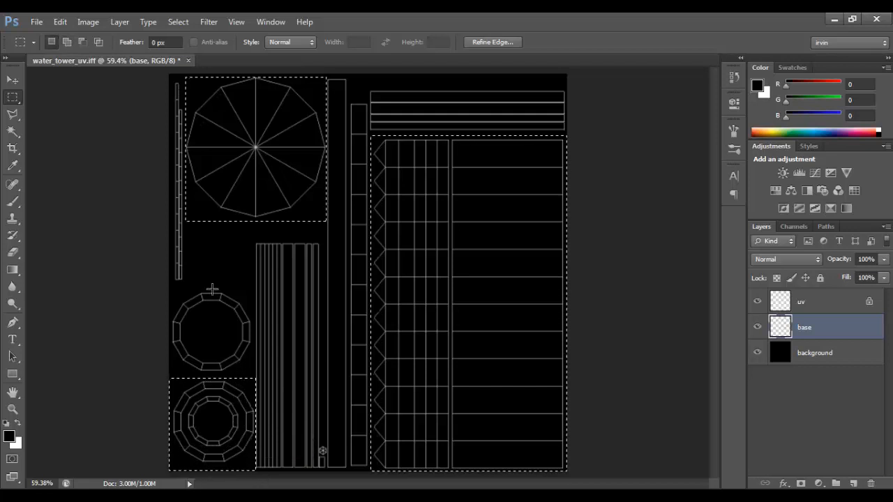
Subtract the inner ring of the lower double-ring shell from the selection with the Elliptical Marquee tool.
right_click(15, 98)
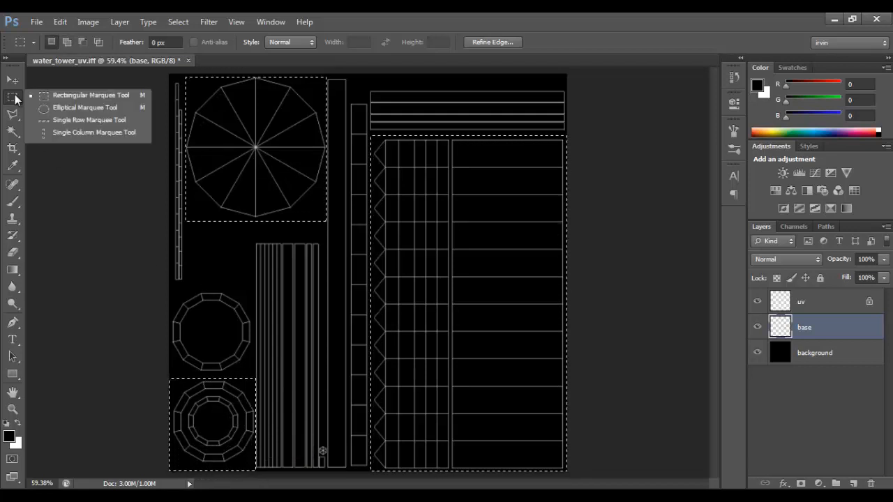
click(55, 109)
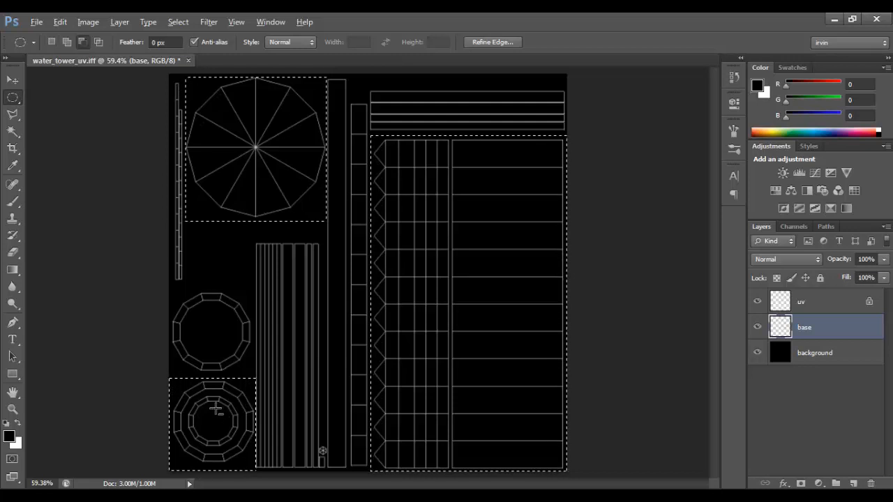
mouse_move(237, 428)
mouse_down()
mouse_move(242, 448)
mouse_move(235, 444)
mouse_up()
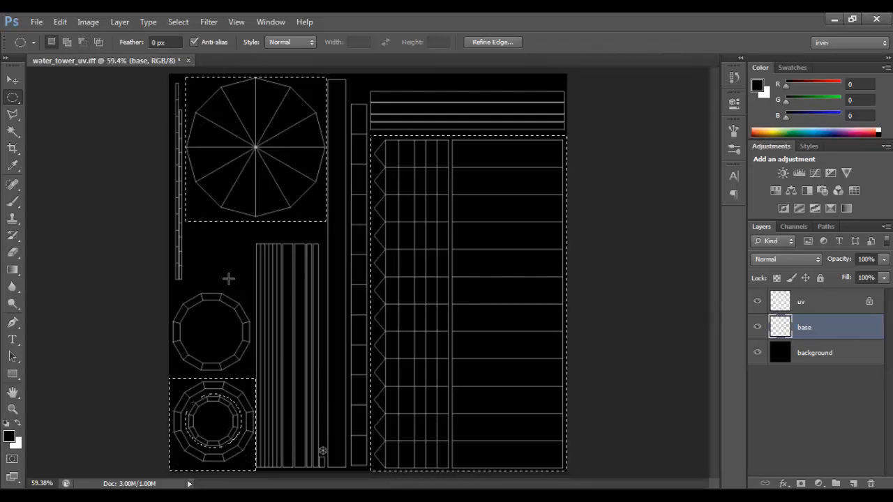
Set the foreground colour to grey RGB 110, 110, 110, fill the selected tank shells with it on the base layer, and deselect.
click(9, 437)
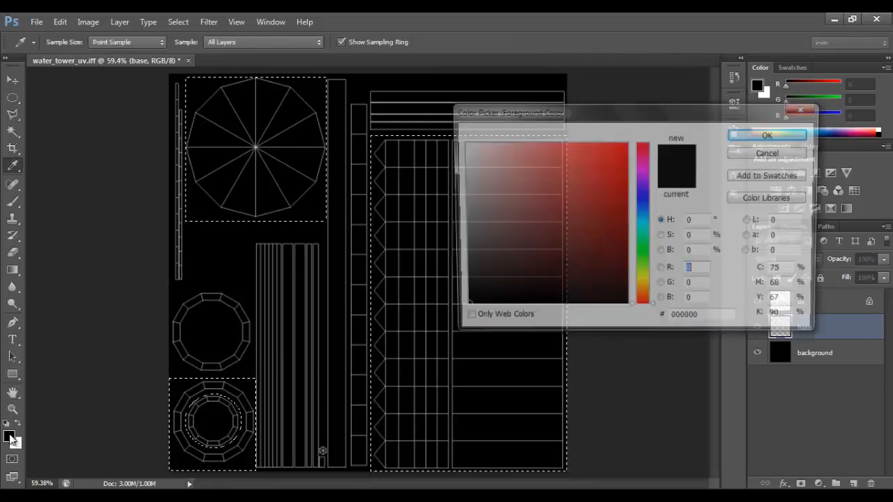
mouse_move(480, 293)
mouse_down()
mouse_move(455, 265)
mouse_move(453, 245)
mouse_move(468, 255)
mouse_move(471, 248)
mouse_move(452, 245)
mouse_move(461, 238)
mouse_up()
click(771, 134)
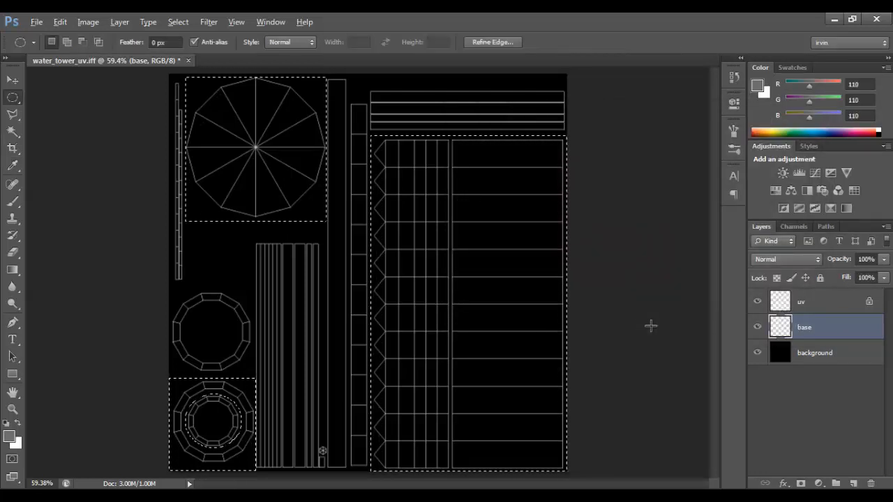
key(alt+BackSpace)
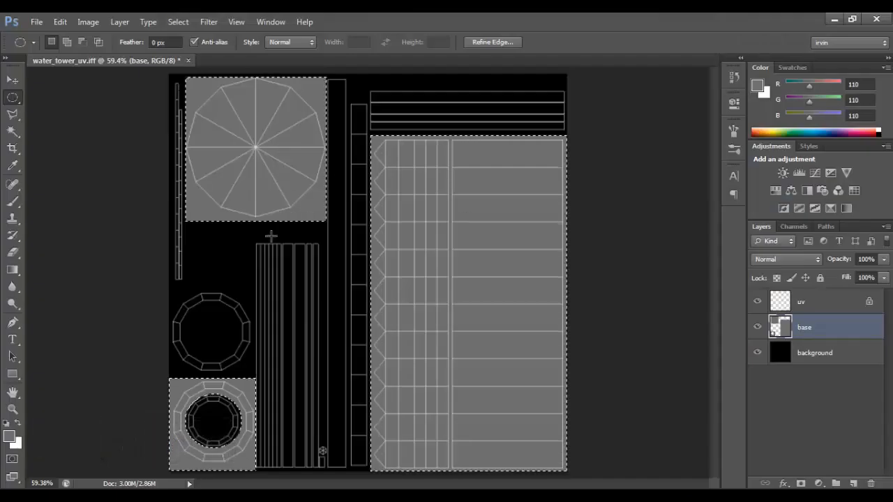
click(379, 281)
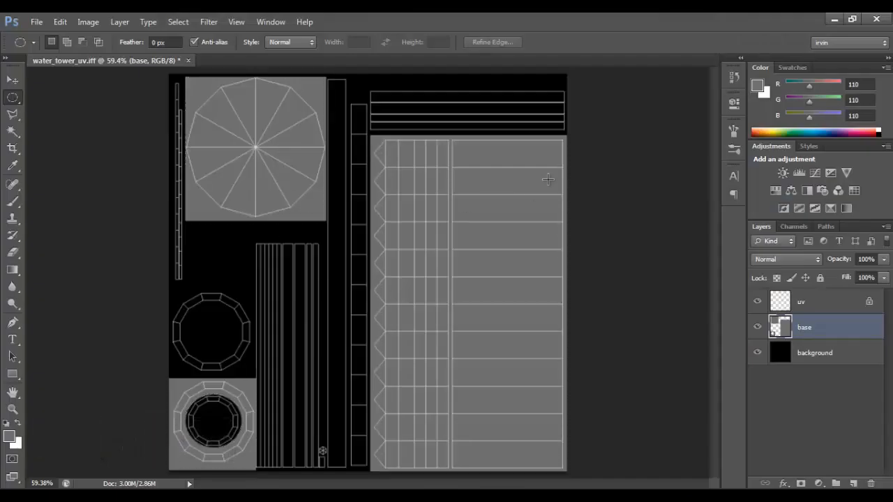
Rename the base layer to main_base and add a new empty layer above it.
double_click(805, 329)
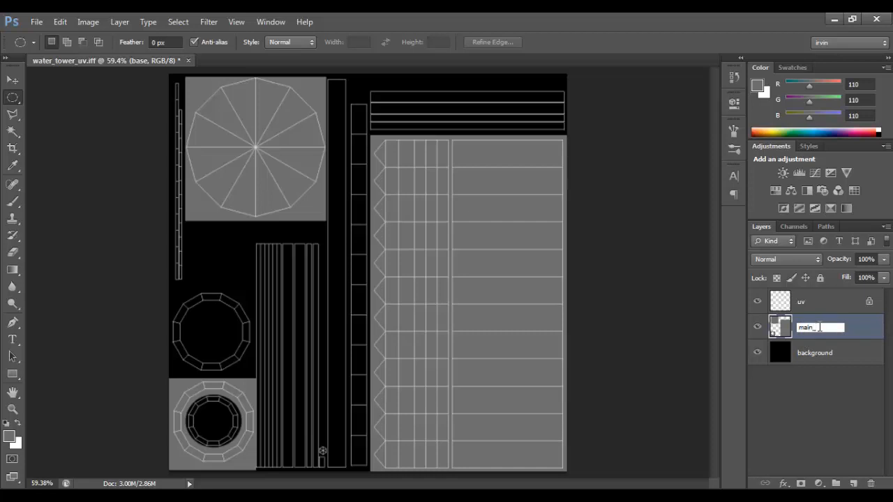
key(Return)
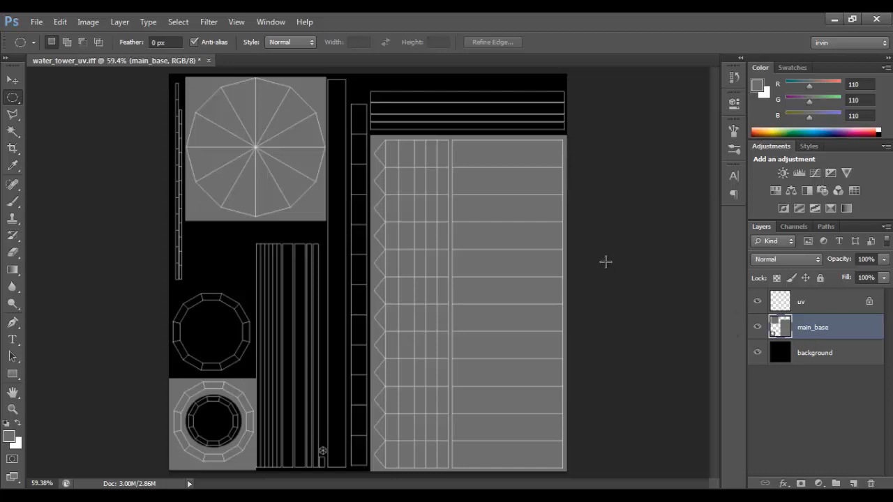
click(859, 483)
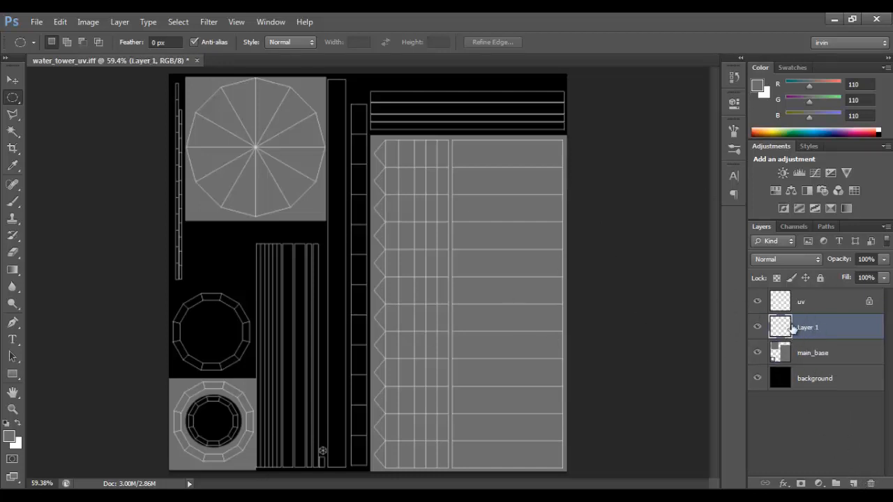
Switch to Maya and select the tower's support legs to identify their shells in the UV layout.
click(133, 496)
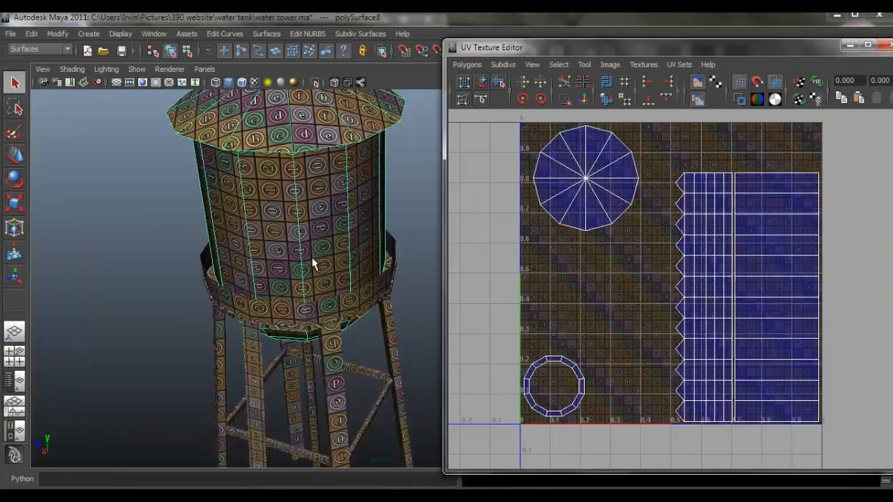
drag(314, 265, 335, 186)
drag(354, 419, 279, 270)
click(265, 270)
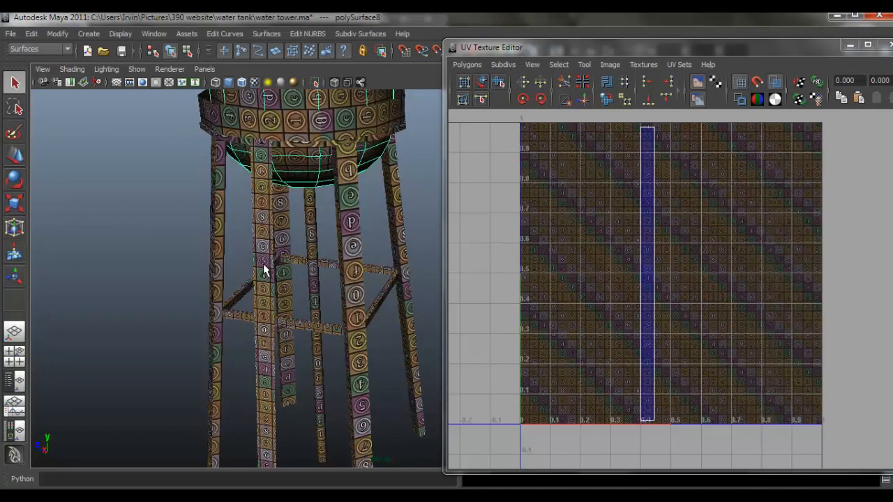
click(353, 238)
click(394, 205)
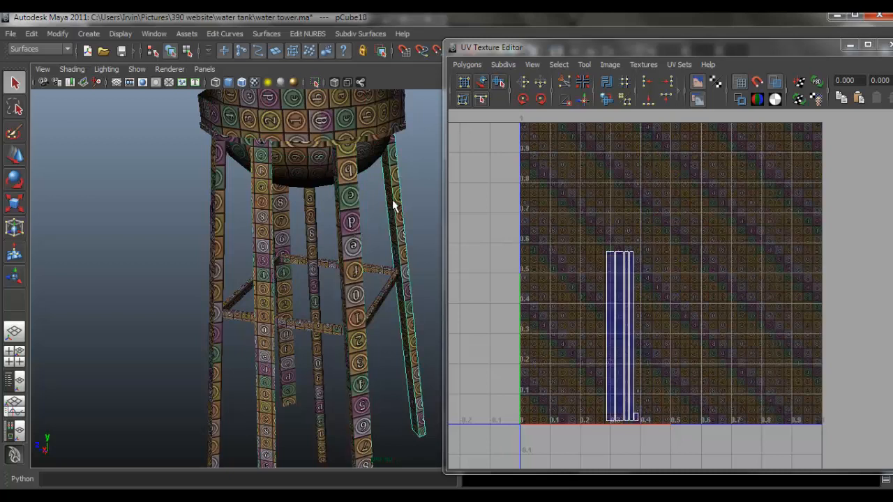
shift+click(354, 221)
shift+click(287, 212)
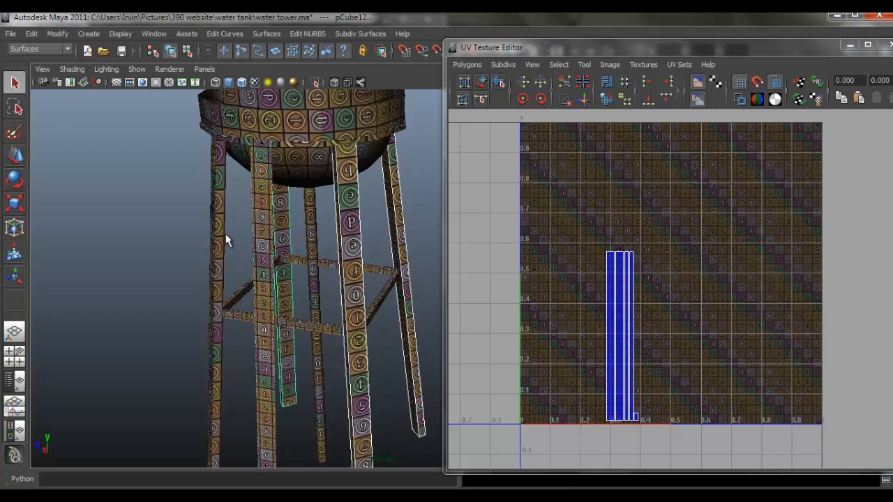
shift+click(222, 239)
Add the horizontal cross braces between the legs to the Maya selection and examine which UV shells they use.
drag(239, 240, 452, 292)
shift+click(337, 248)
shift+click(312, 215)
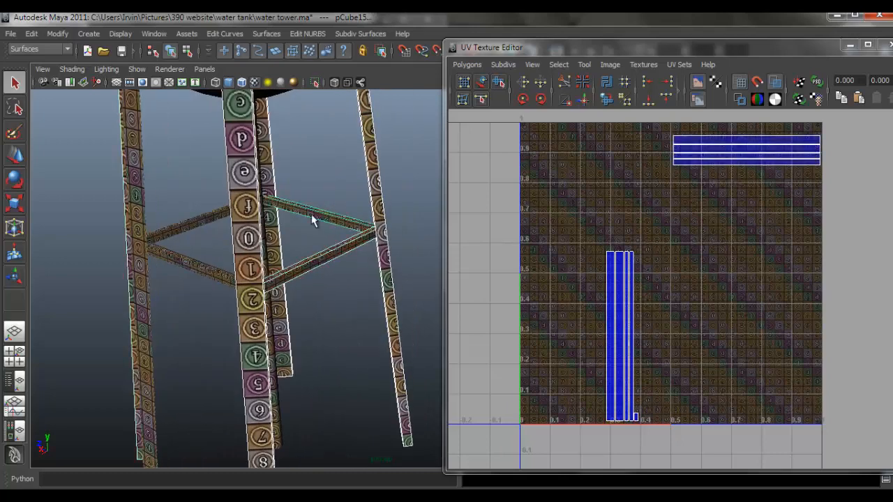
shift+click(206, 265)
shift+click(206, 219)
shift+click(206, 219)
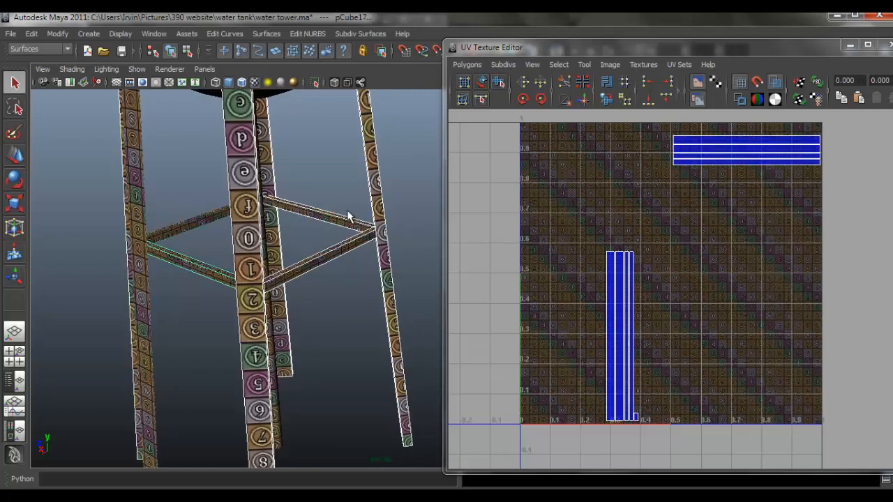
drag(349, 216, 230, 239)
drag(247, 278, 247, 268)
drag(362, 205, 324, 223)
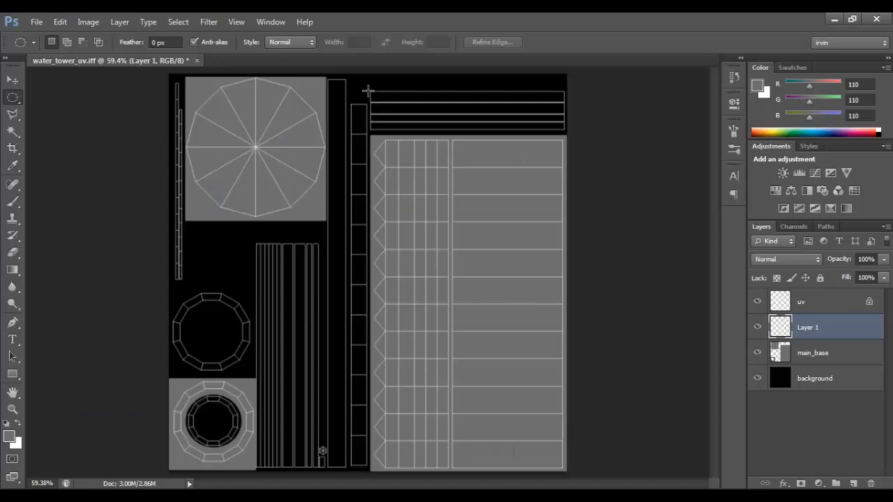
Switch to Photoshop and select the horizontal cross-brace shells above the tank wall with the Rectangular Marquee tool.
drag(368, 91, 424, 109)
click(437, 119)
click(11, 101)
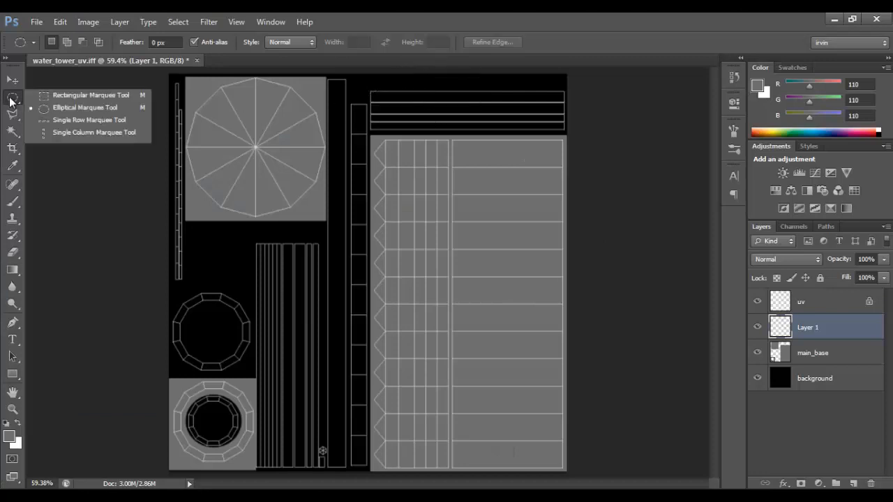
click(83, 98)
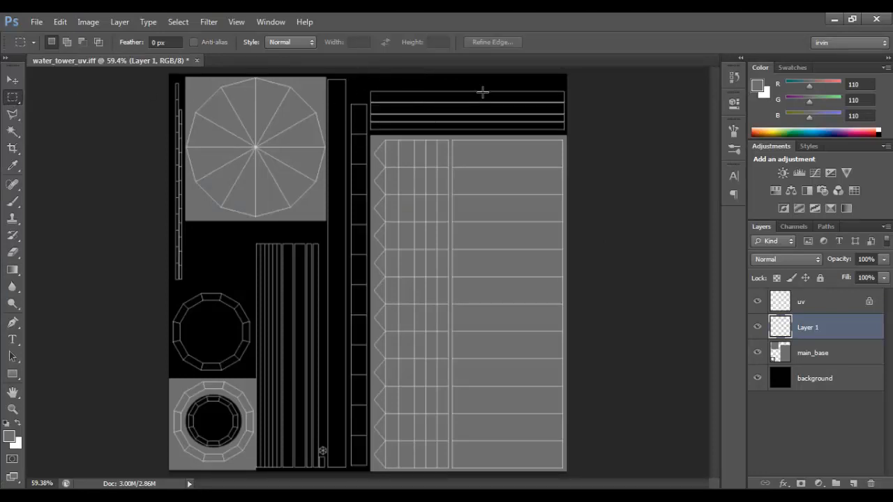
drag(369, 84, 567, 131)
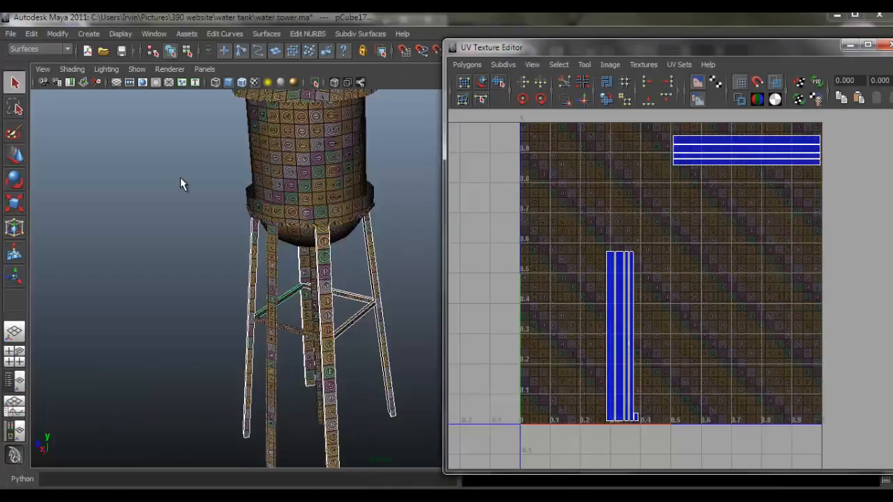
Compare the leg shells with the full UV layout in Maya, and select the wider vertical leg strips in Photoshop.
drag(210, 163, 340, 313)
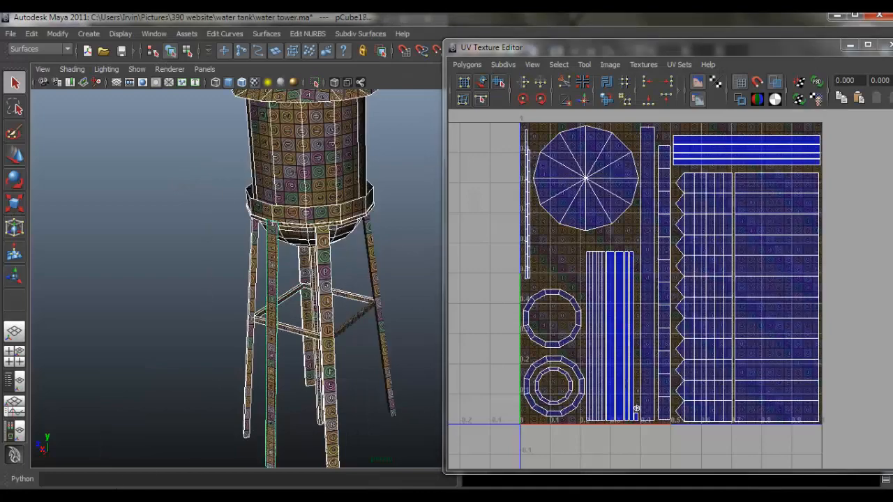
key(alt+Tab)
drag(284, 239, 347, 451)
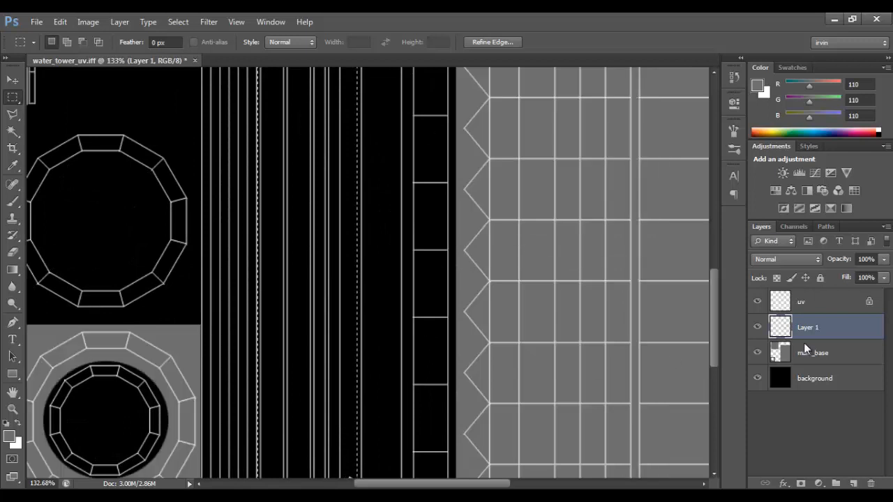
key(ctrl+0)
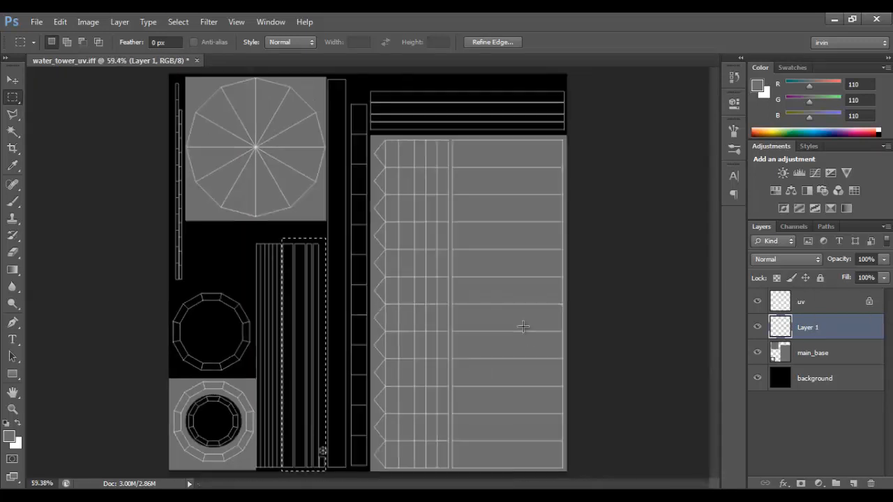
Add the horizontal cross-brace shells to the leg selection, fill both areas with the grey on the new layer, and deselect.
key(alt+BackSpace)
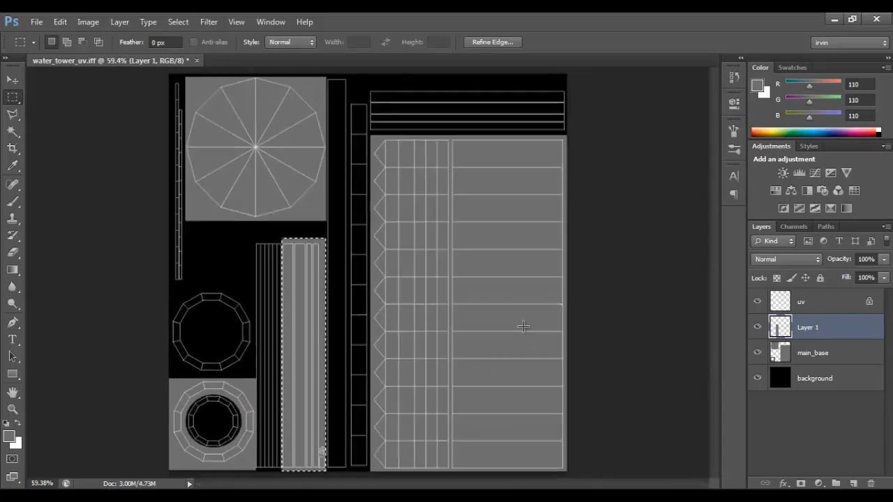
key(ctrl+z)
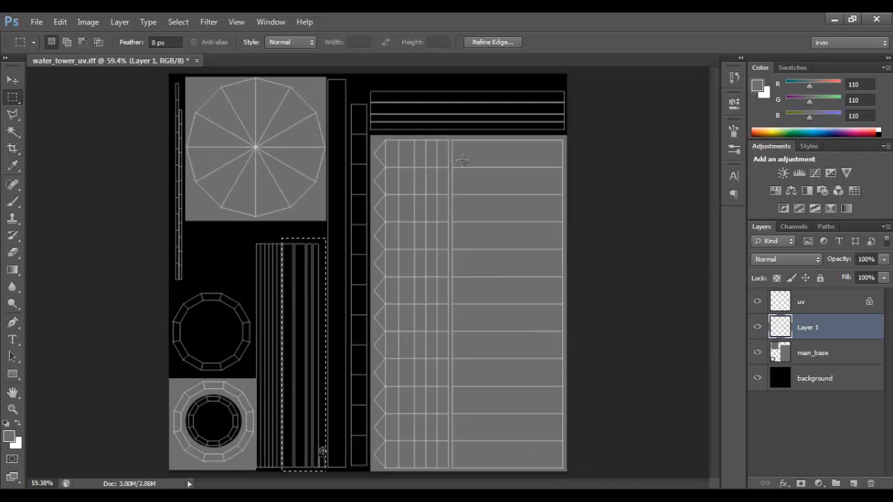
drag(369, 83, 584, 130)
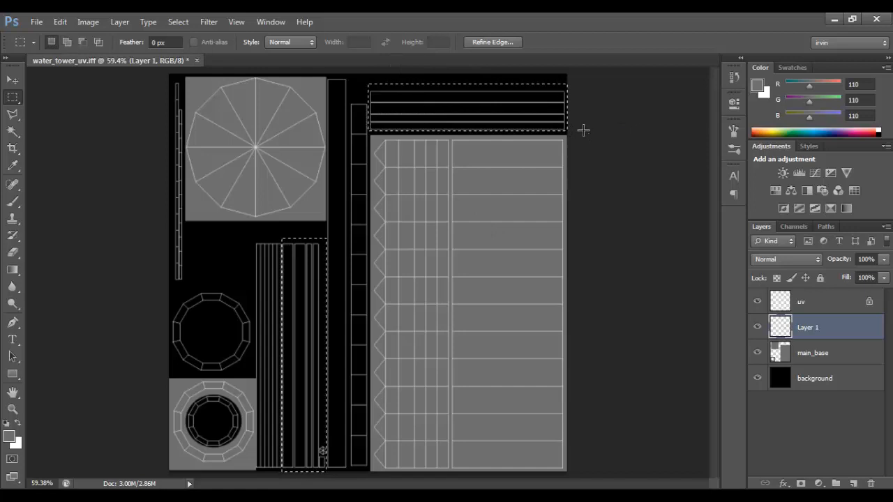
key(alt+BackSpace)
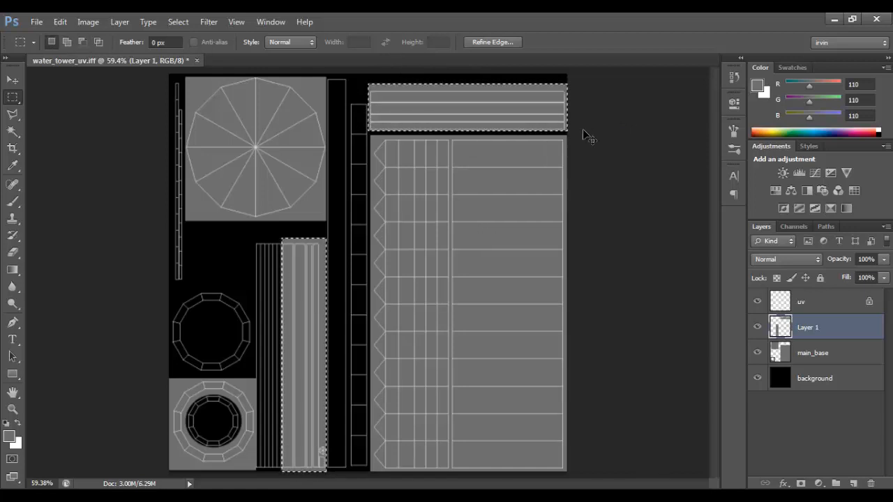
key(ctrl+d)
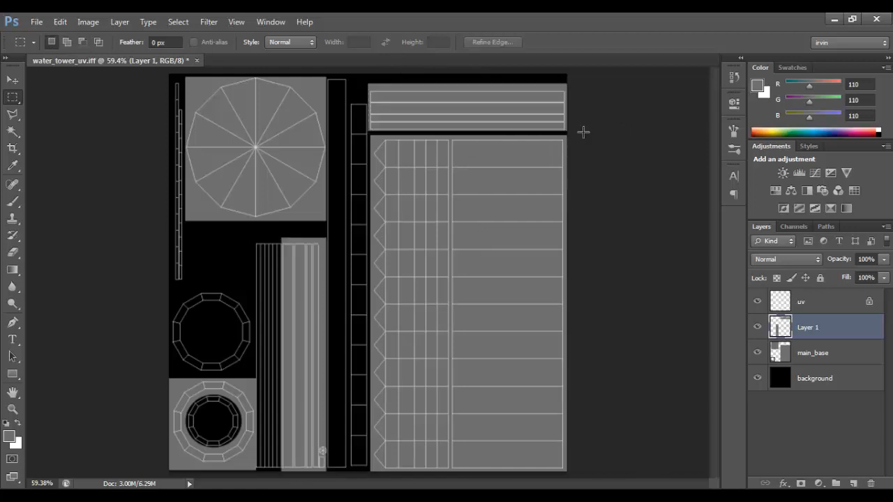
Rename the layer holding the leg and brace fills to support_base.
double_click(809, 328)
text(support_base)
key(Return)
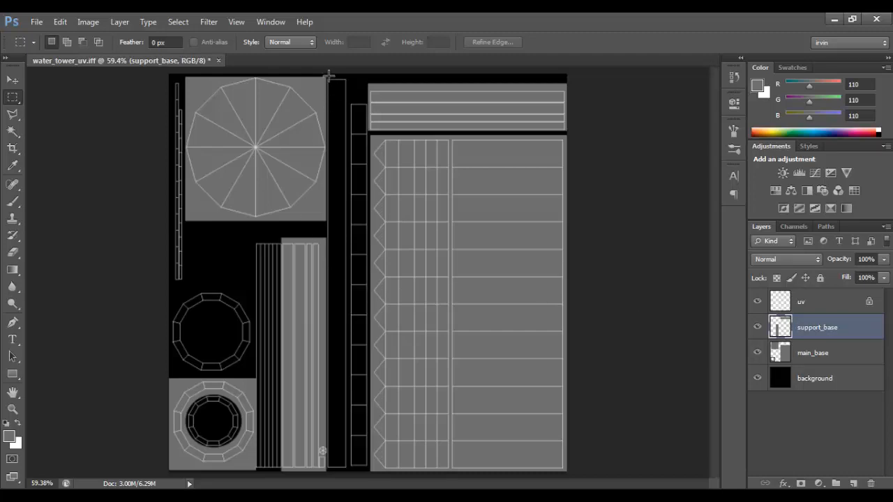
Switch to Maya and check which UV shells belong to the long ladder strip under the tank and the band around its base.
drag(328, 76, 334, 83)
click(364, 267)
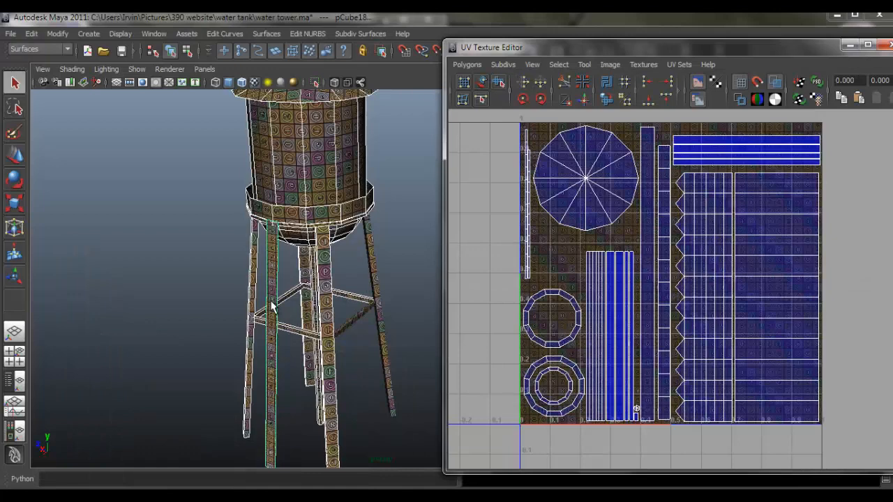
click(271, 279)
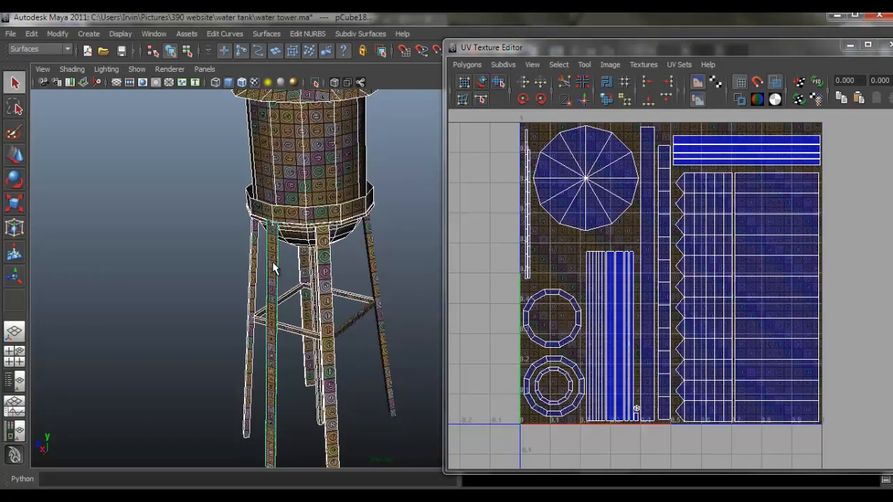
drag(279, 255, 357, 207)
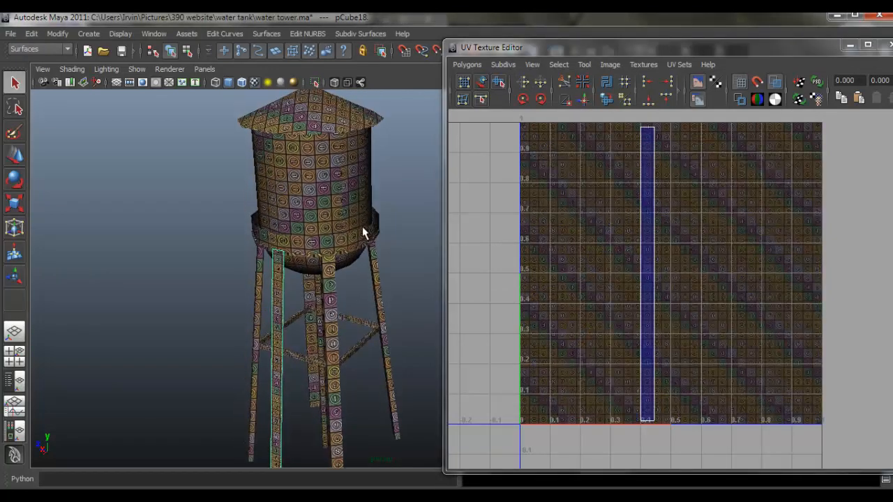
shift+click(362, 233)
scroll(357, 248, up, 3)
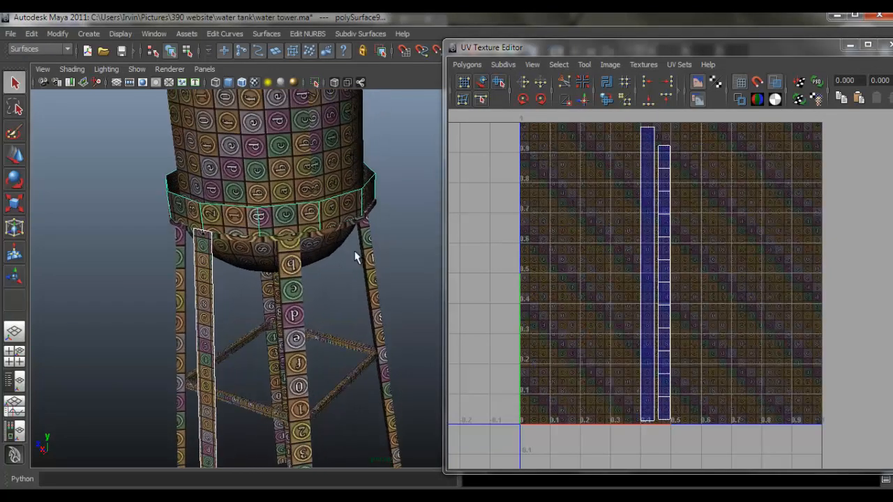
drag(354, 252, 369, 234)
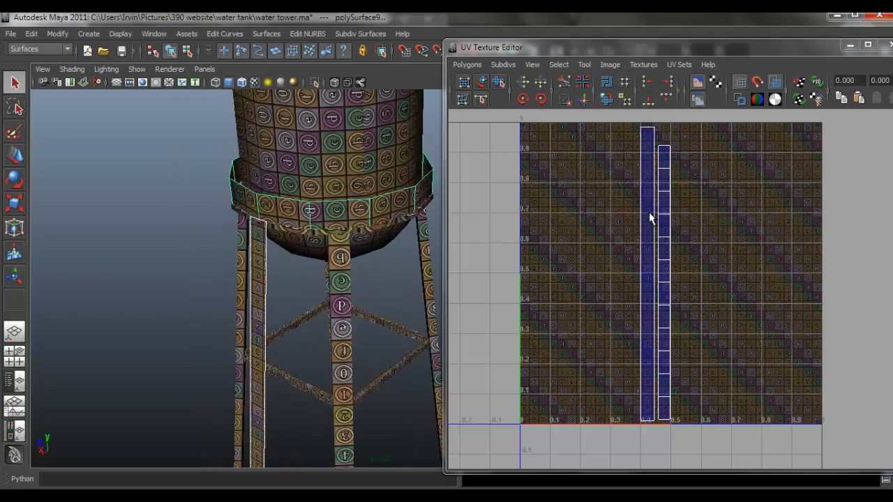
shift+click(252, 155)
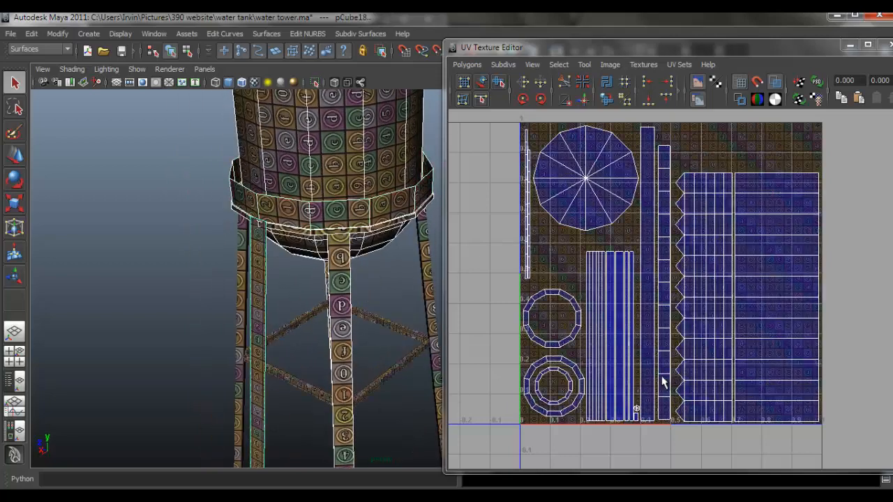
Switch to Photoshop and select the two tall vertical strip shells between the roof shell and the tank wall shells.
key(alt+Tab)
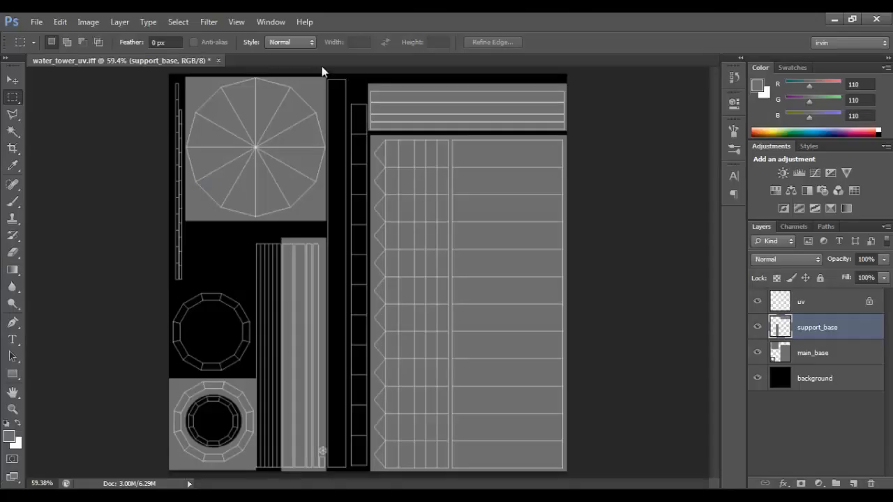
drag(328, 76, 356, 154)
drag(363, 240, 358, 473)
drag(360, 471, 369, 472)
Add a layer named transparency_base above support_base, fill the selected vertical strip shells with the grey on it, and deselect.
click(854, 484)
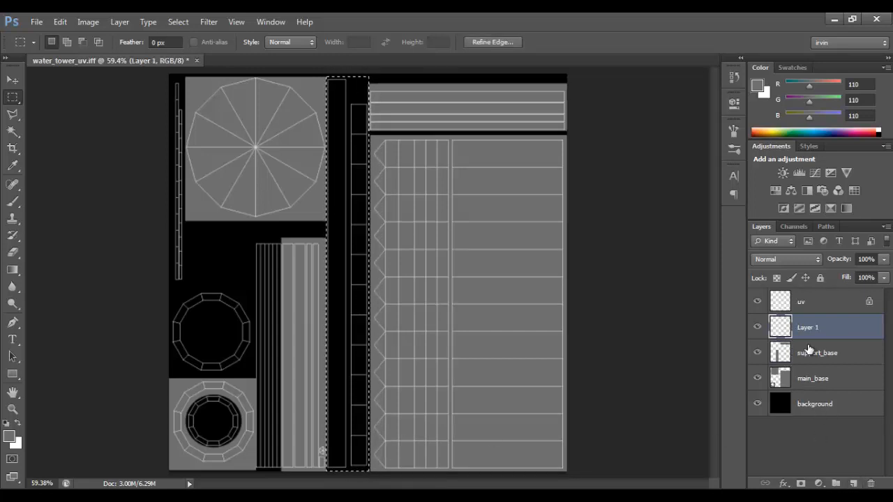
double_click(808, 327)
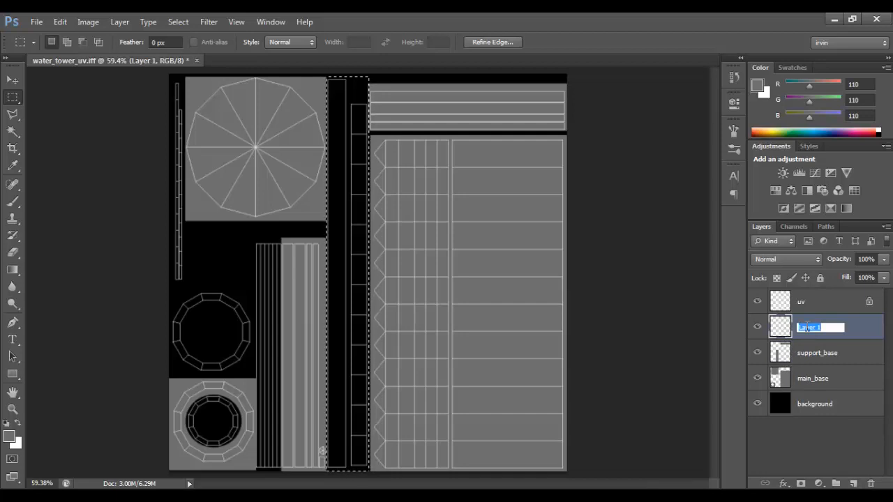
text(transparenc)
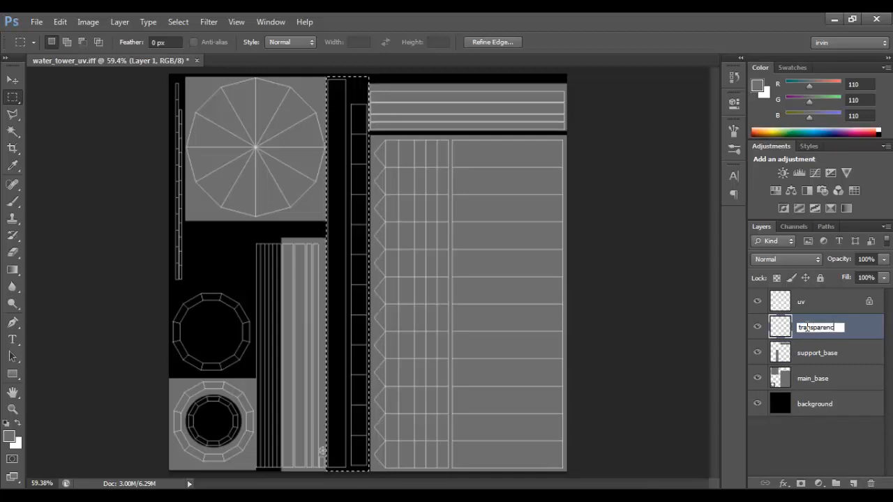
text(y_base)
key(Return)
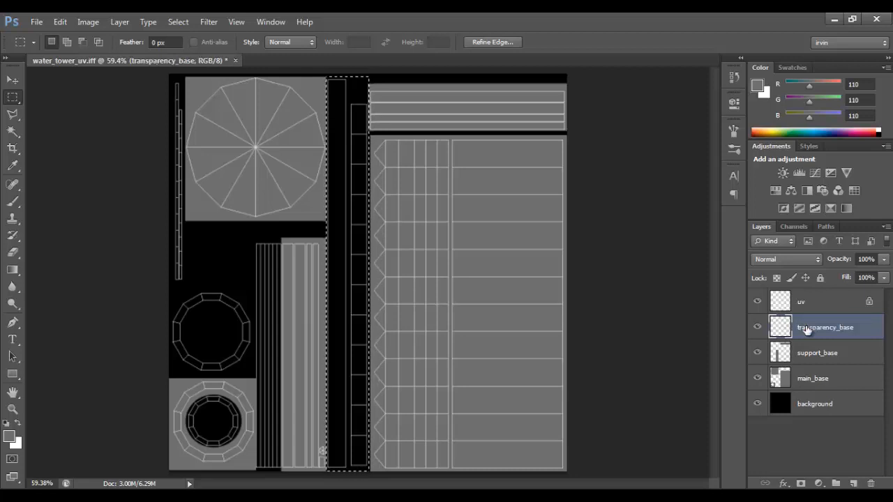
key(alt+BackSpace)
key(ctrl+d)
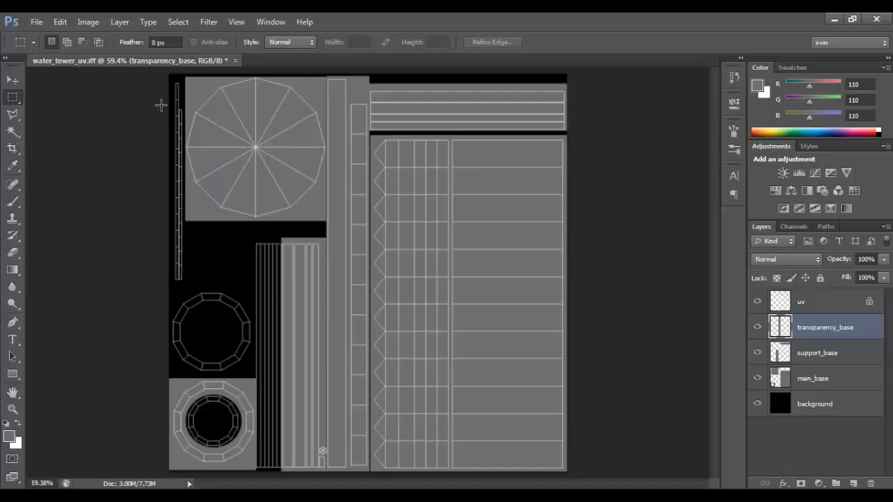
Select the remaining unfilled shells: the thin strips beside the roof, the upper ring, the narrow vertical strips, and the inner ring with an elliptical selection.
drag(169, 73, 186, 298)
drag(169, 264, 260, 373)
drag(255, 244, 282, 471)
scroll(241, 442, up, 3)
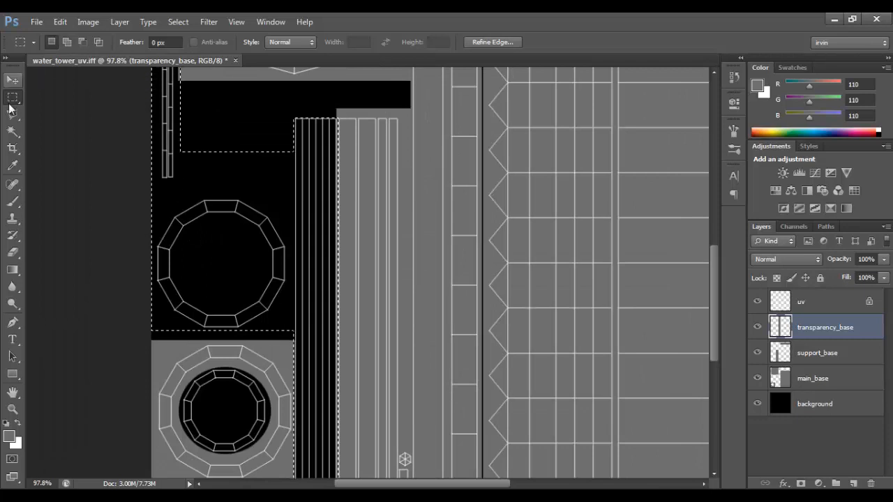
click(14, 105)
click(70, 106)
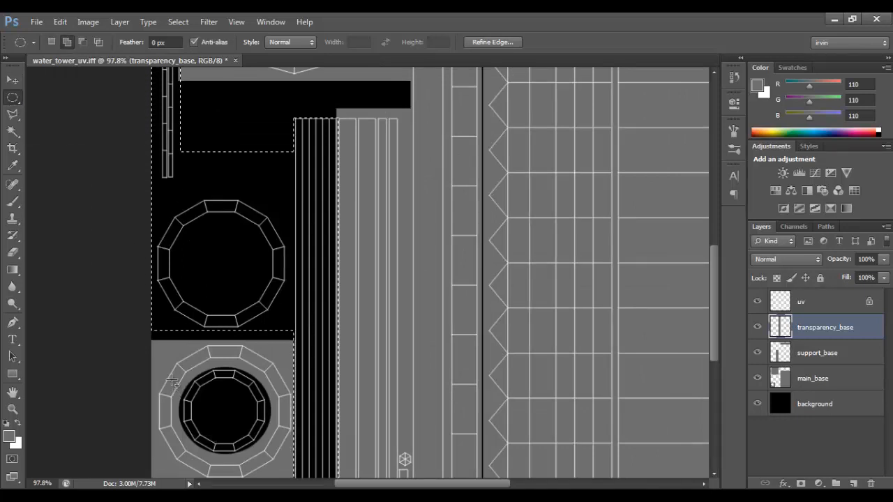
drag(217, 406, 275, 458)
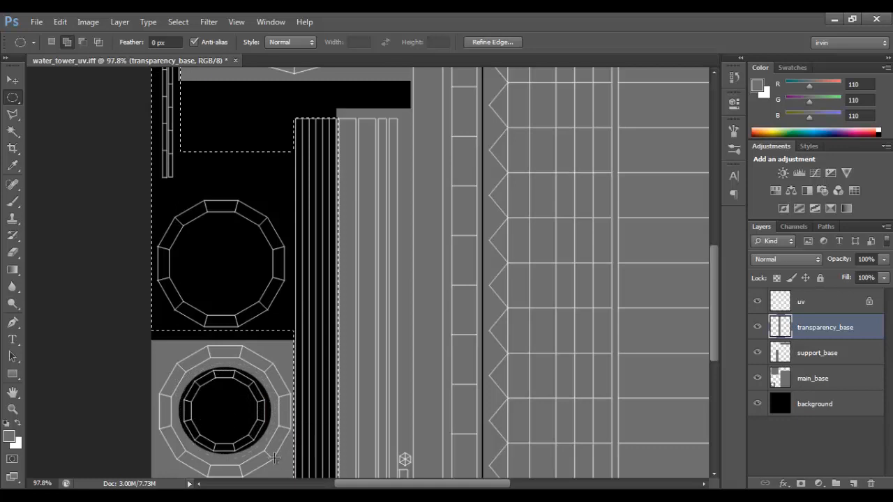
Fill the selected areas with the grey on a new layer, deselect, and name the layer everything else_base.
click(858, 484)
key(alt+BackSpace)
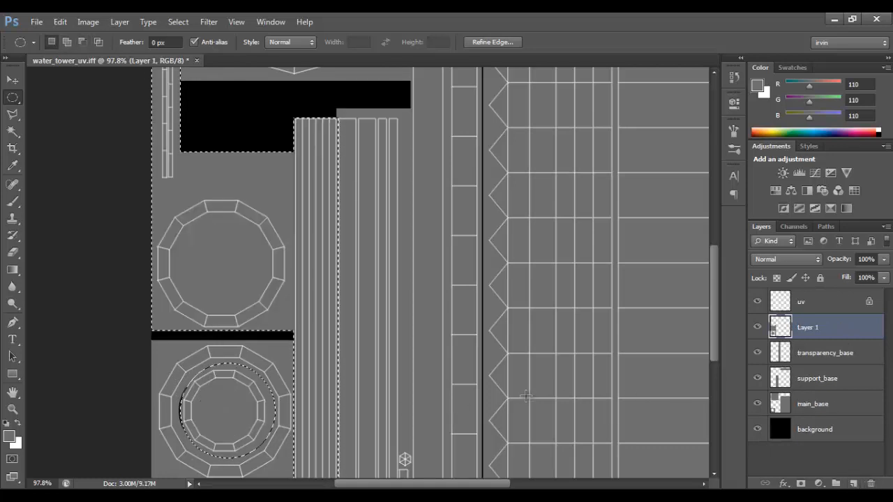
key(ctrl+d)
key(ctrl+0)
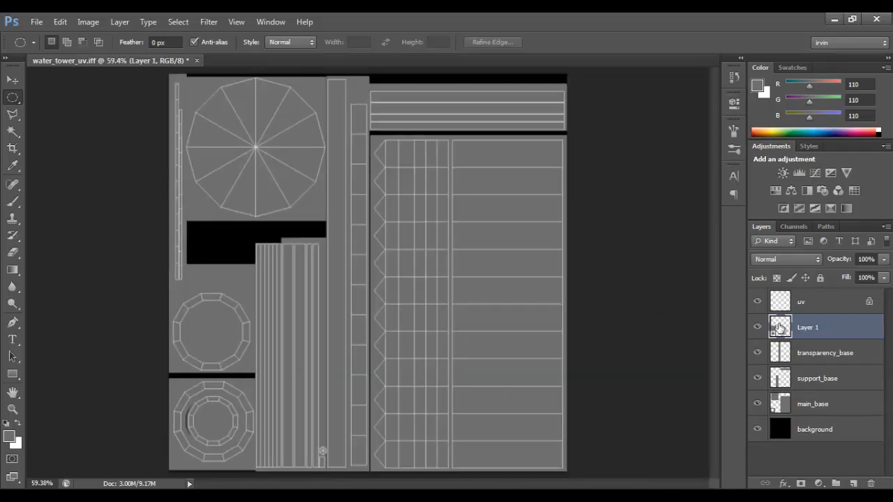
double_click(810, 328)
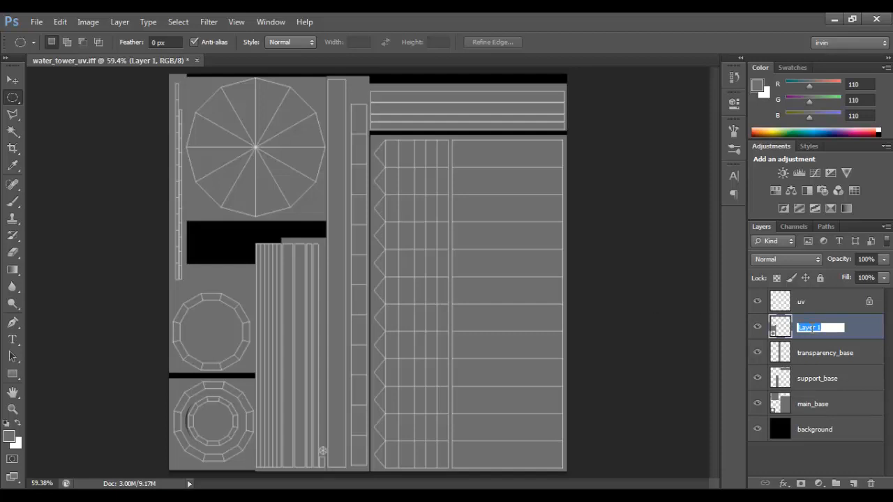
text(averything else_base)
key(Return)
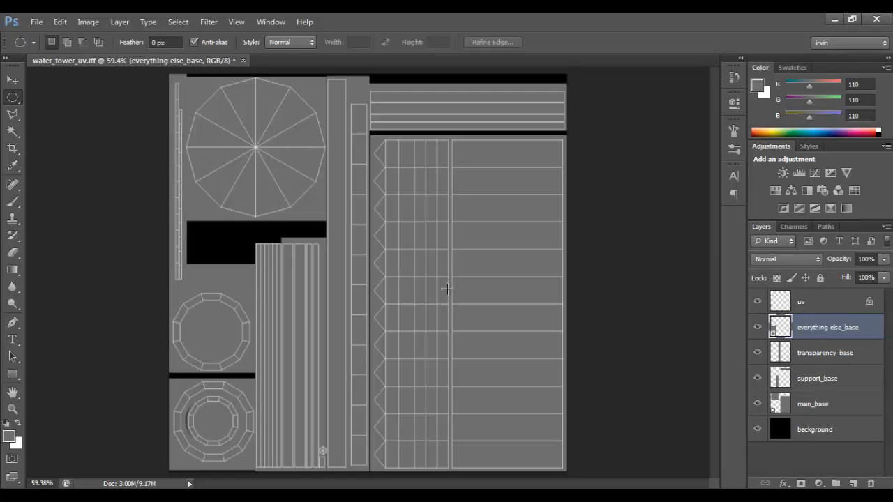
Save the document with its layers as water_tower_diffuse in Photoshop format in the textures folder.
key(ctrl+shift+s)
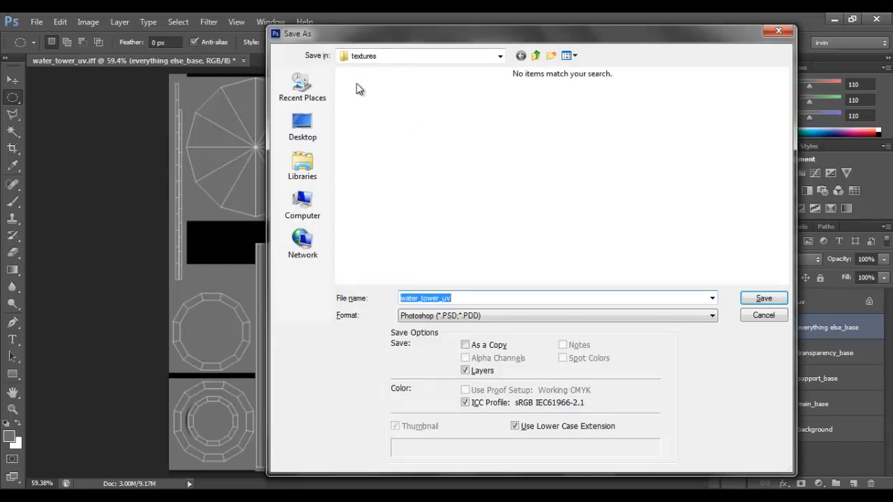
click(473, 298)
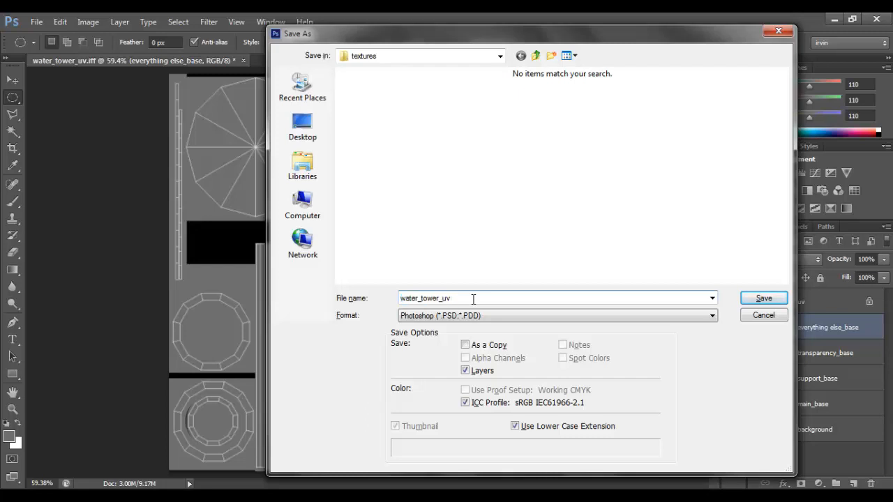
key(BackSpace)
key(BackSpace)
text(diff)
key(Return)
key(Return)
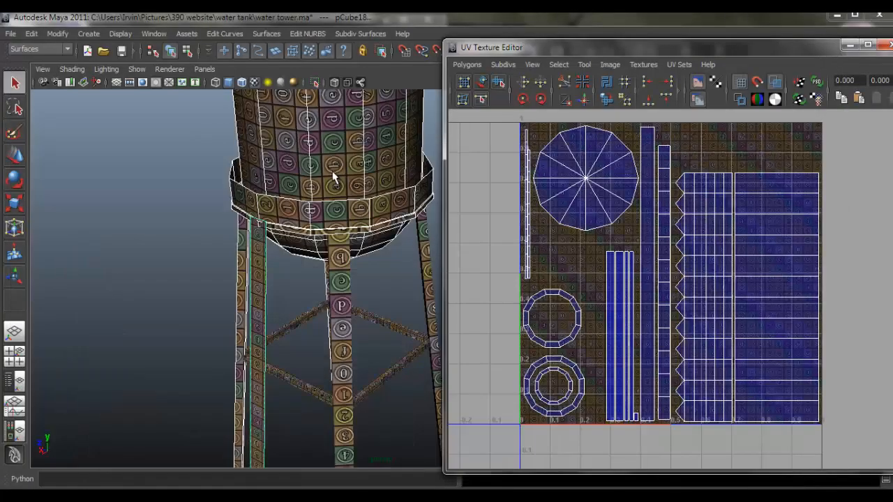
In Maya, minimize the UV Texture Editor, select the whole water tower, and assign it a new Lambert material.
click(850, 44)
key(a)
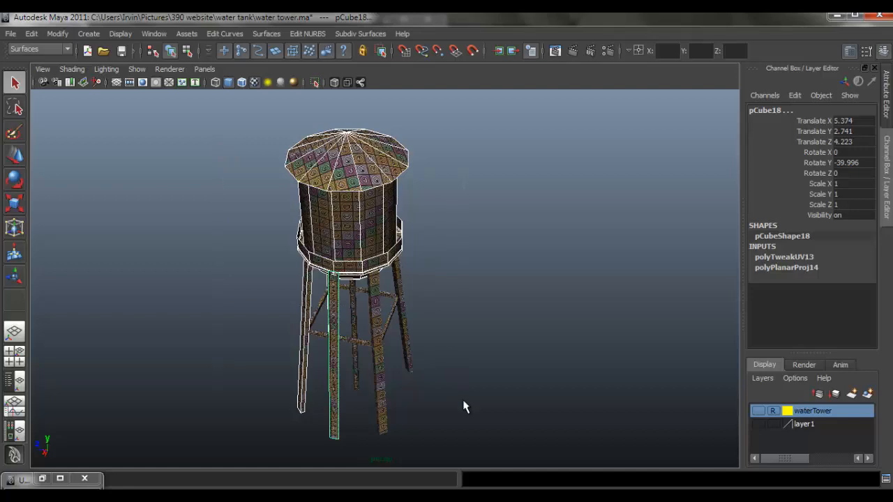
drag(396, 269, 361, 247)
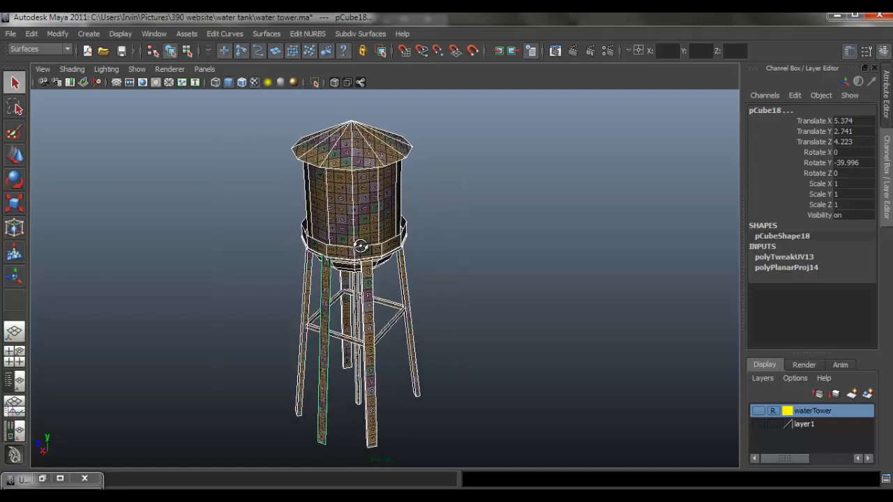
right_click(358, 204)
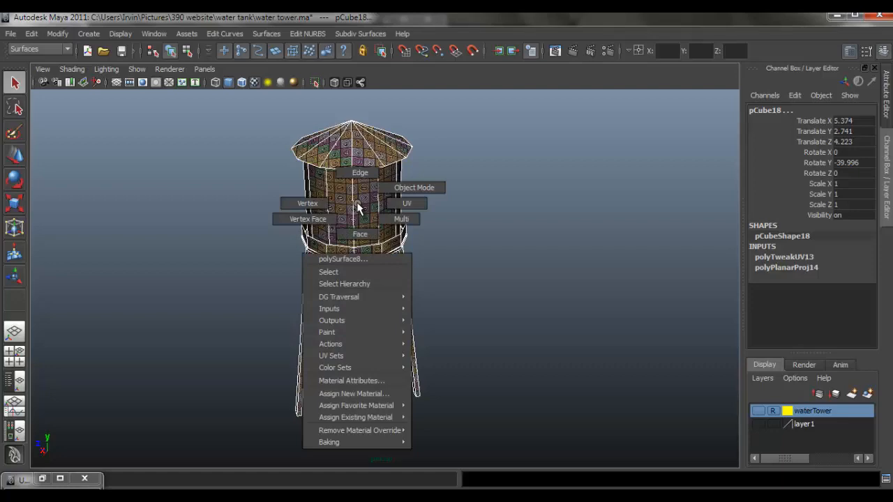
click(376, 397)
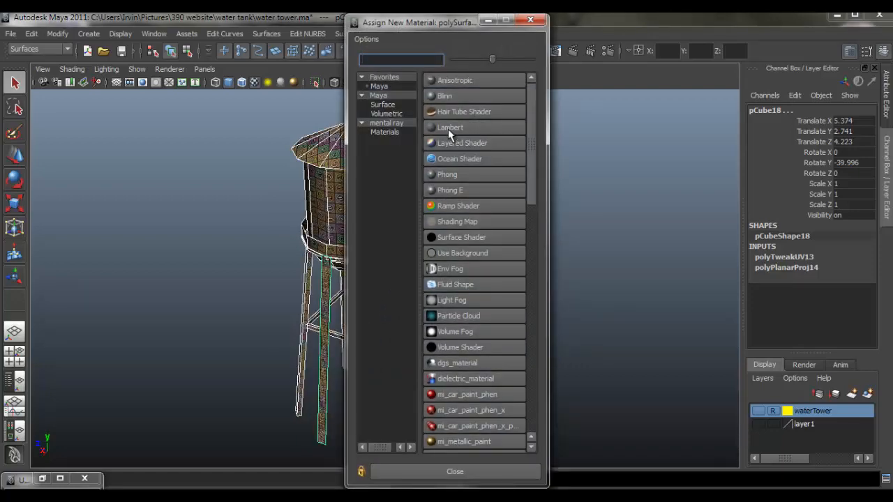
click(448, 130)
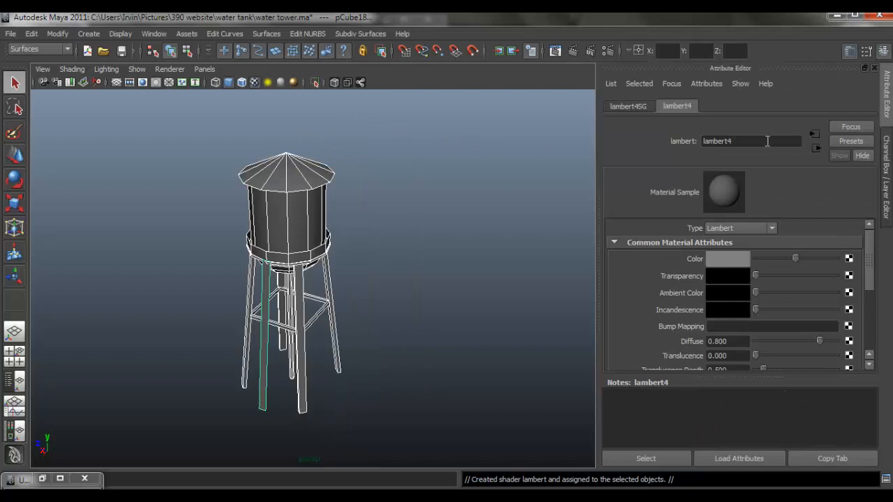
Rename the tower's new Lambert material to waterTowerMat.
double_click(768, 141)
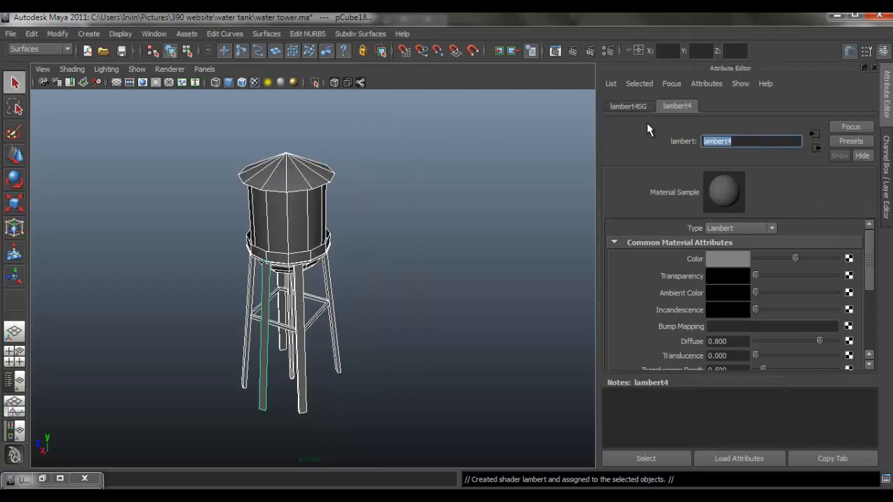
text(waterTowerMat)
key(Return)
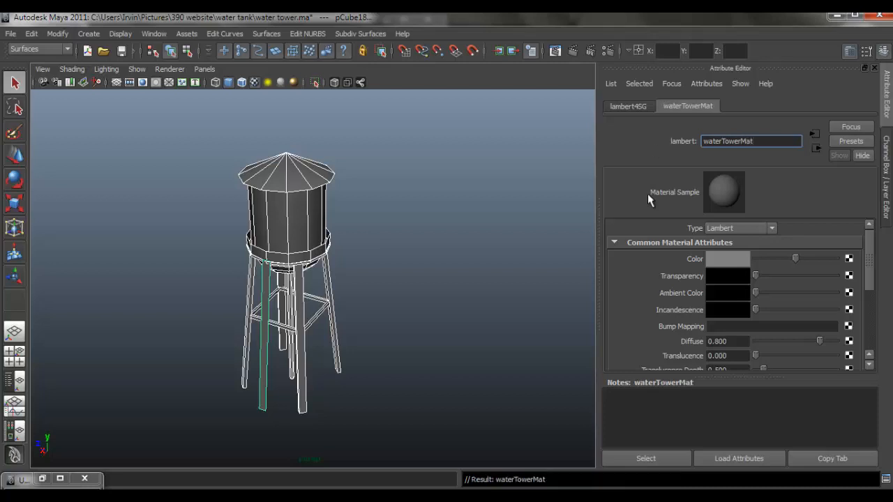
Map water_tower_diffuse.psd to the material's color as a PSD File texture and check it on the tower in the viewport.
click(849, 258)
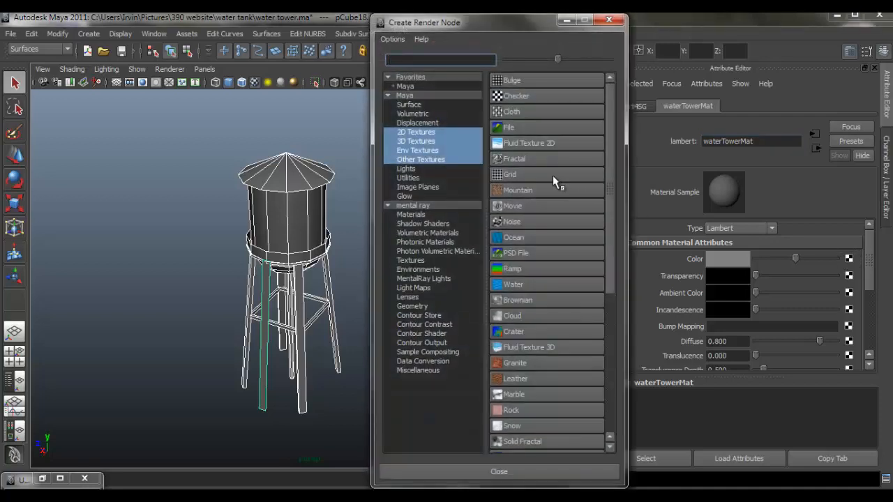
click(519, 252)
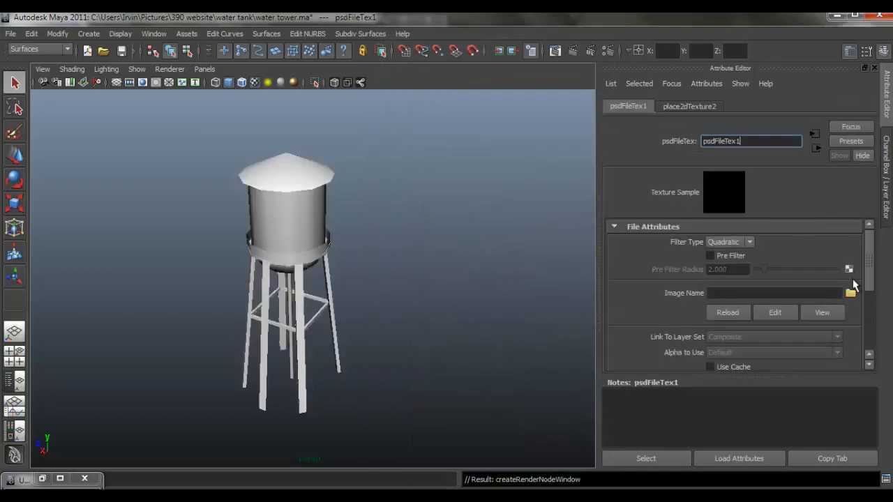
click(850, 293)
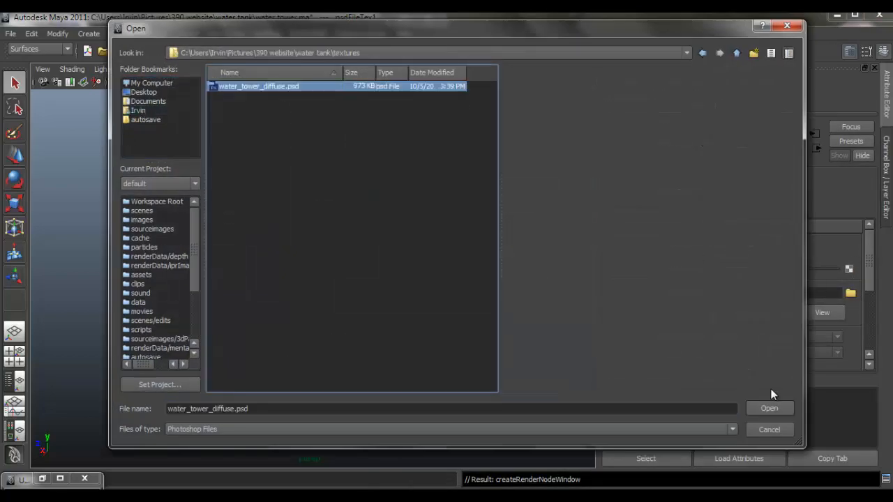
click(769, 408)
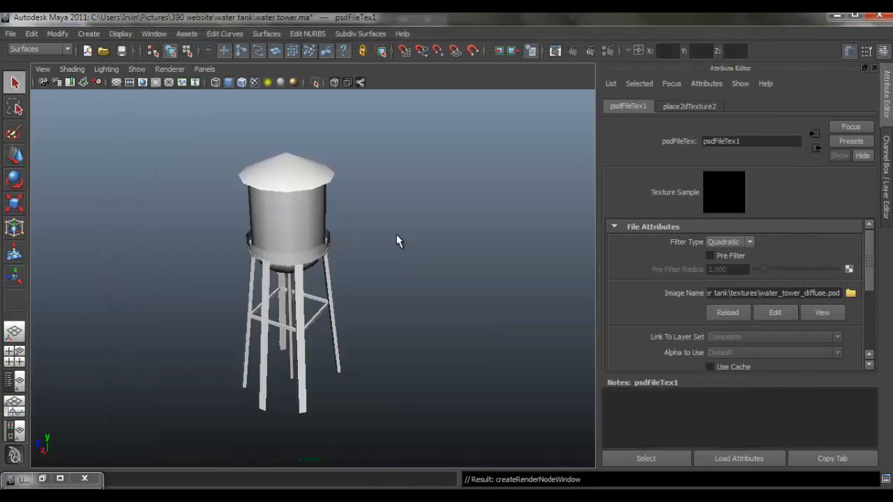
drag(256, 248, 429, 243)
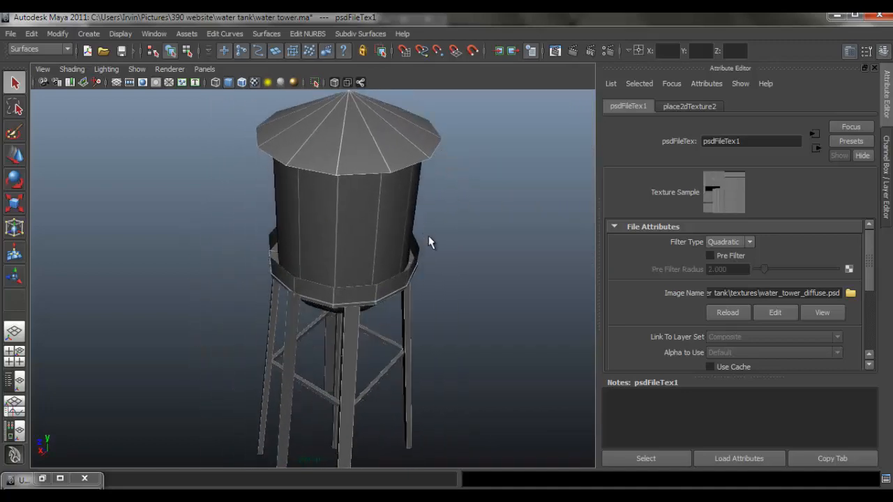
click(253, 82)
click(252, 82)
drag(330, 218, 388, 291)
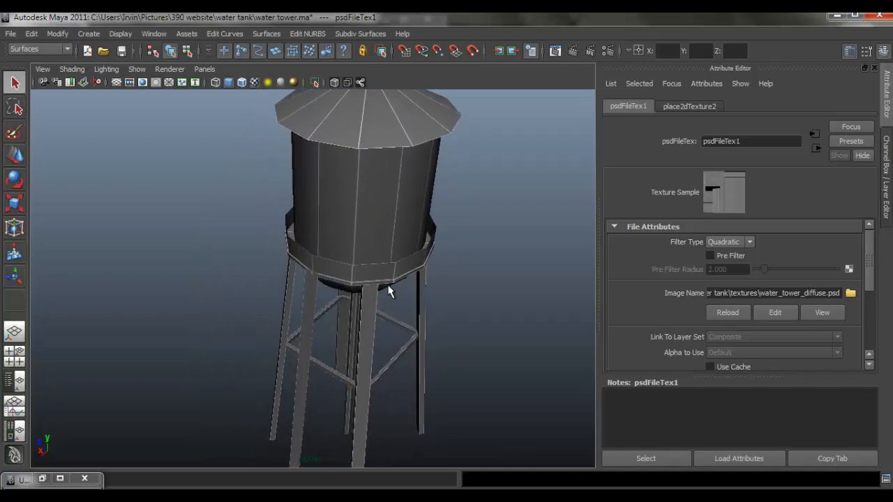
Switch to Photoshop and make main_base the active layer.
key(alt+Tab)
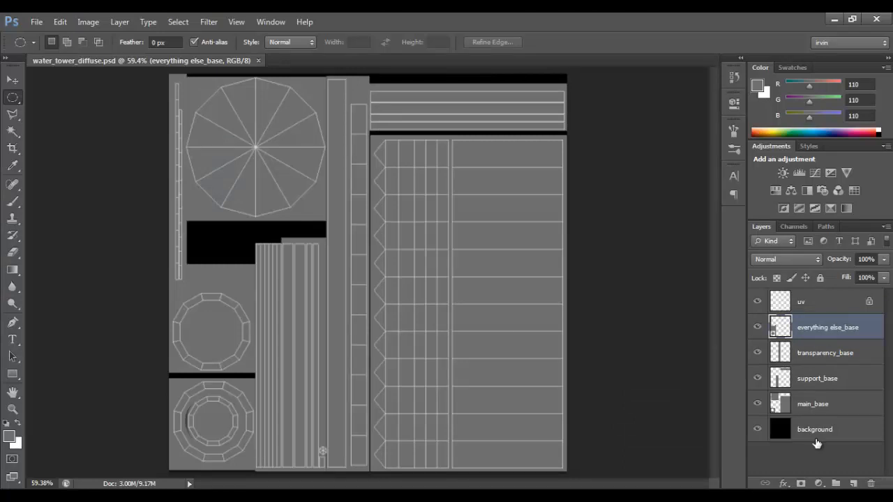
click(807, 400)
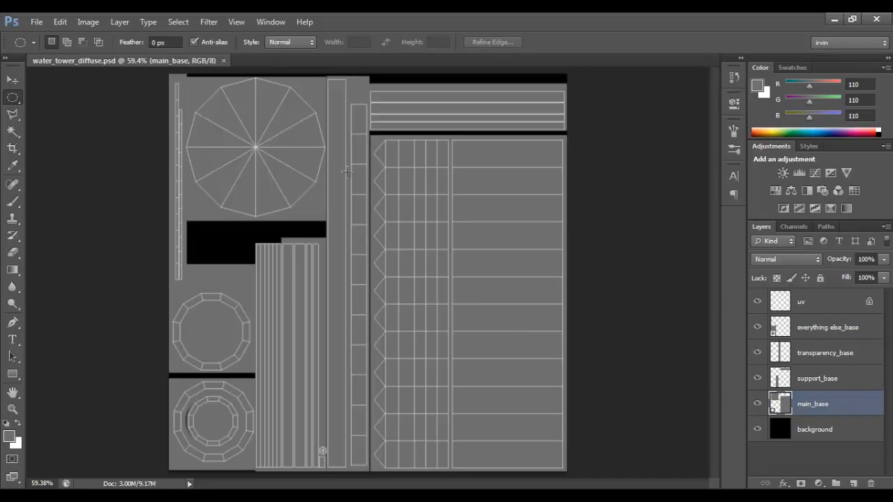
Switch to the concept art image and examine the surface of the water tower's roof, tank and supports up close.
key(alt+Tab)
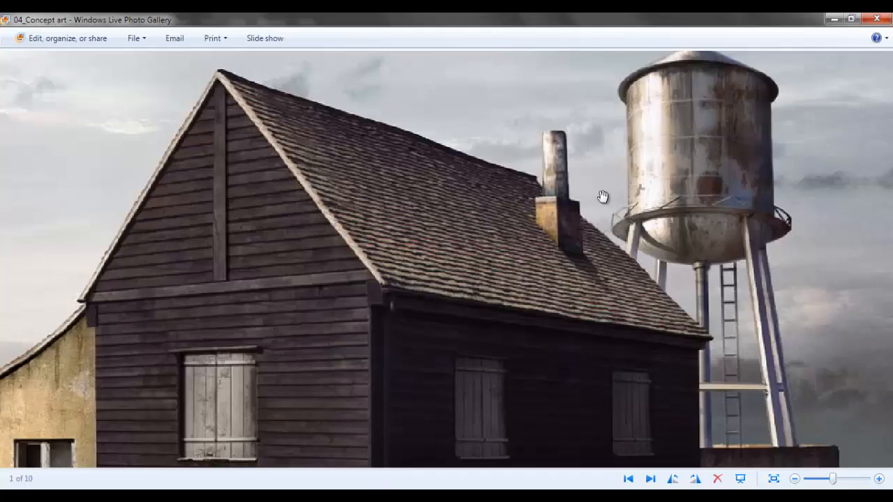
key(alt+Tab)
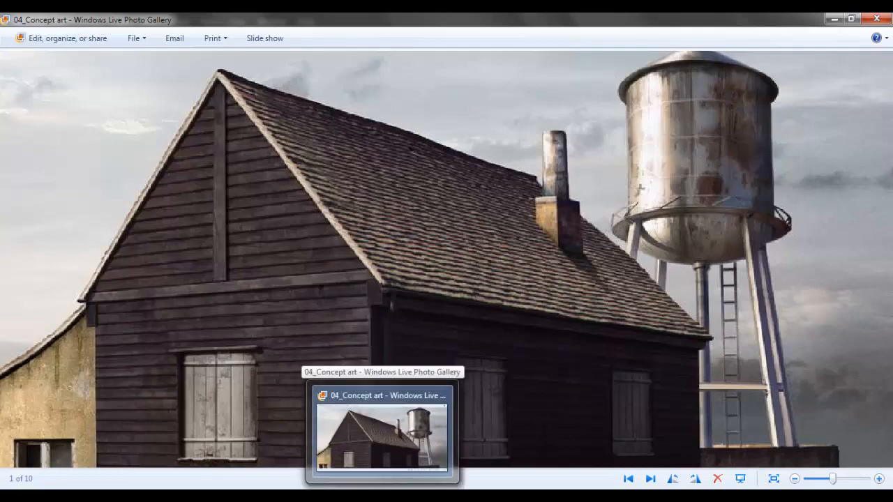
key(alt+Tab)
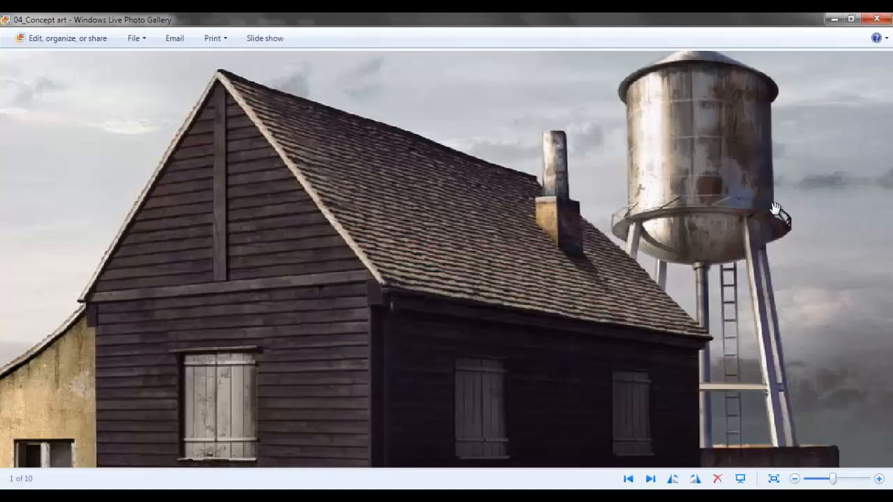
scroll(754, 209, up, 2)
drag(759, 212, 731, 180)
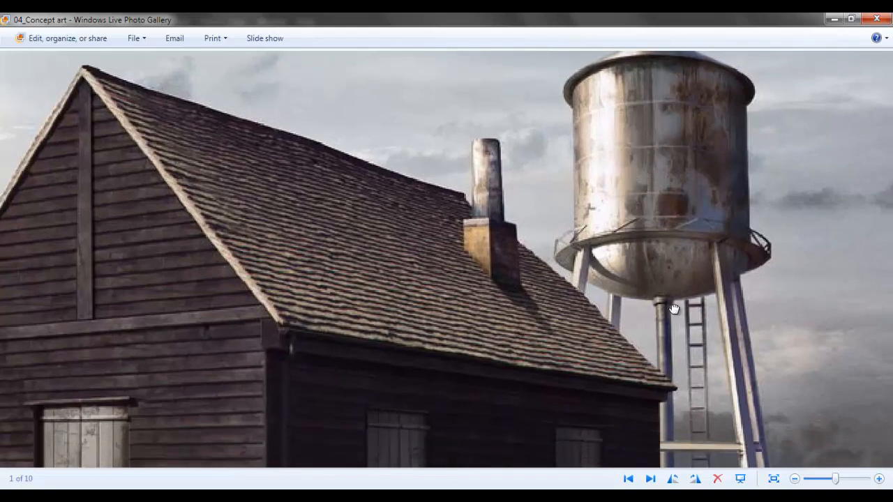
drag(675, 309, 655, 341)
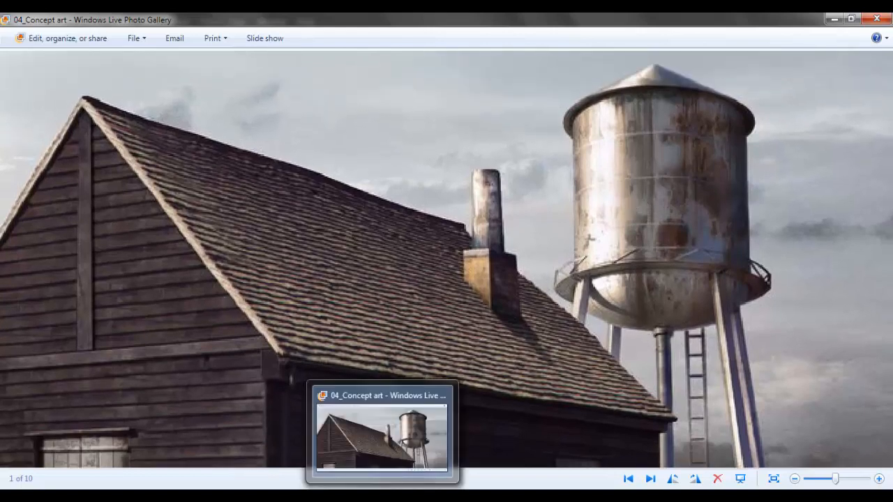
Switch to the browser and look over the texture categories on cgtextures.com.
click(384, 496)
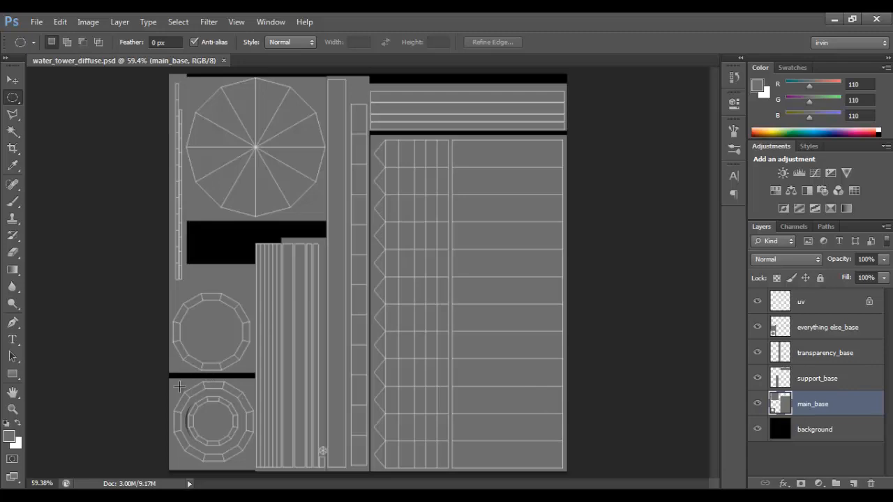
key(alt+Tab)
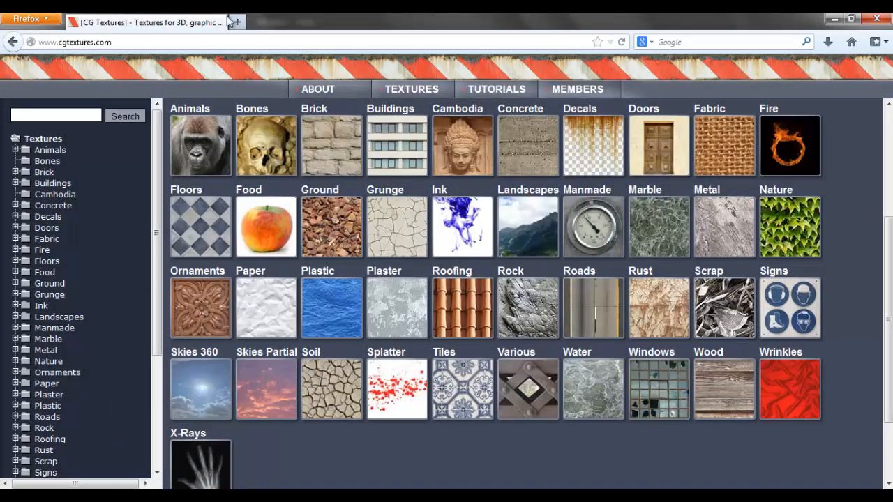
click(137, 43)
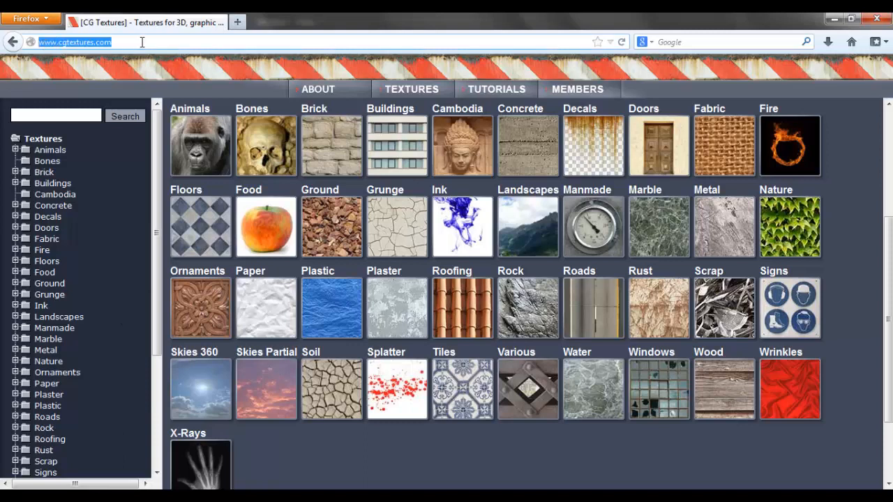
click(181, 41)
mouse_move(887, 343)
mouse_down()
mouse_move(886, 366)
mouse_move(881, 344)
mouse_up()
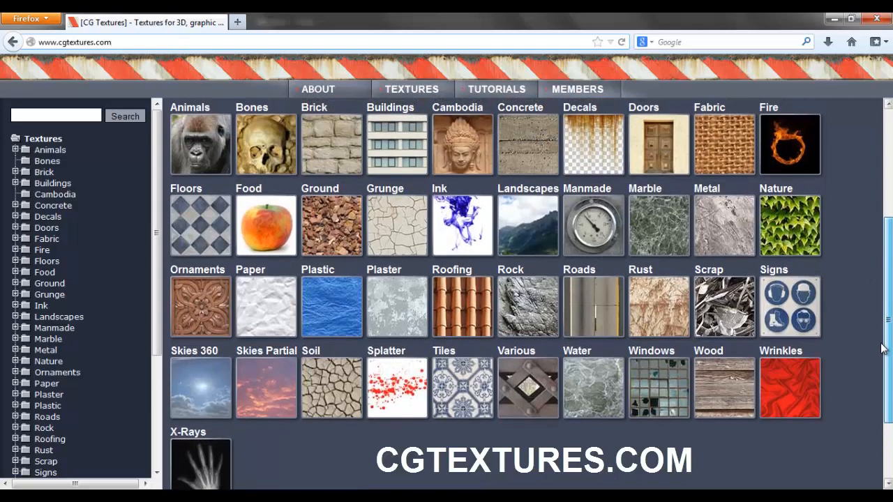
drag(157, 283, 150, 125)
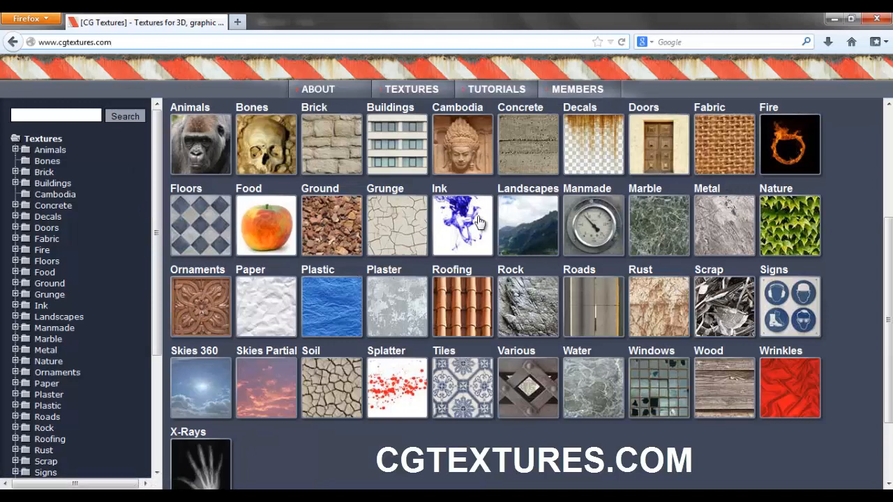
drag(888, 241, 888, 238)
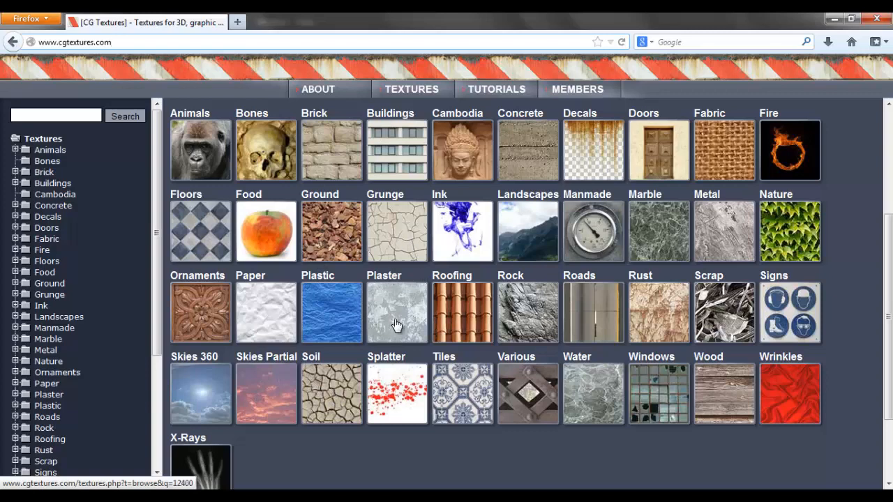
Open the Metal category on cgtextures.com and look through its sub-categories.
click(729, 232)
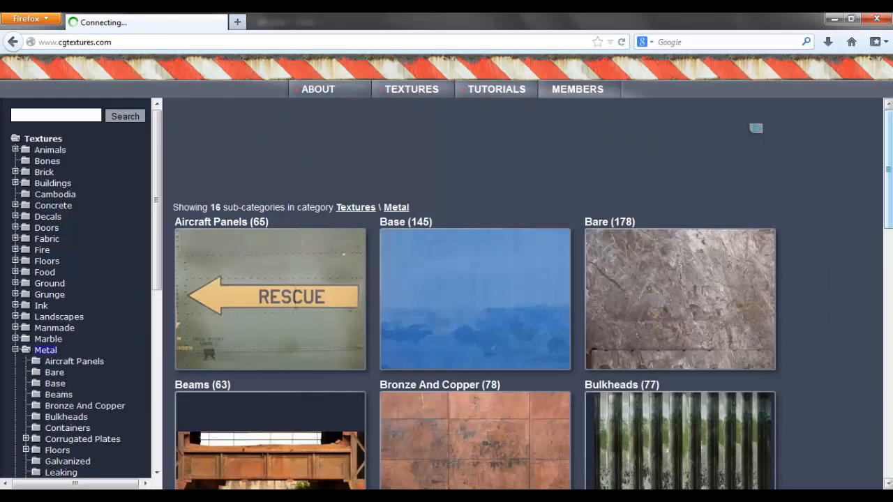
scroll(889, 218, down, 15)
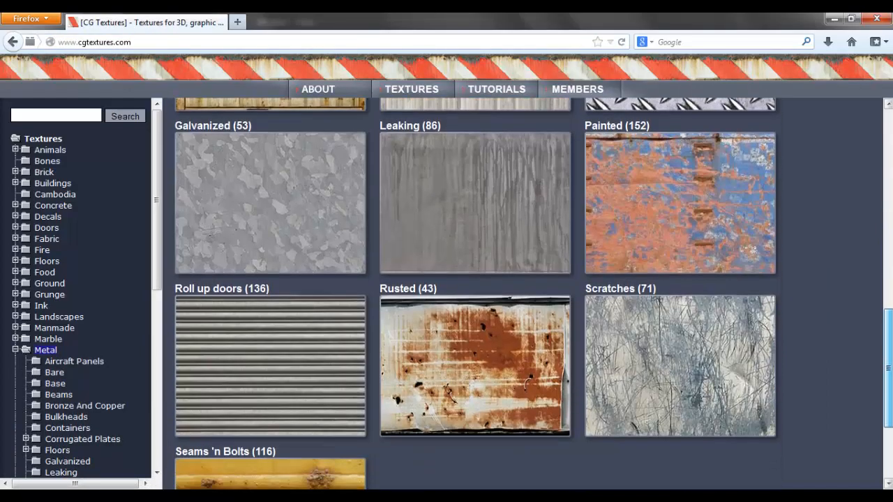
scroll(891, 372, up, 14)
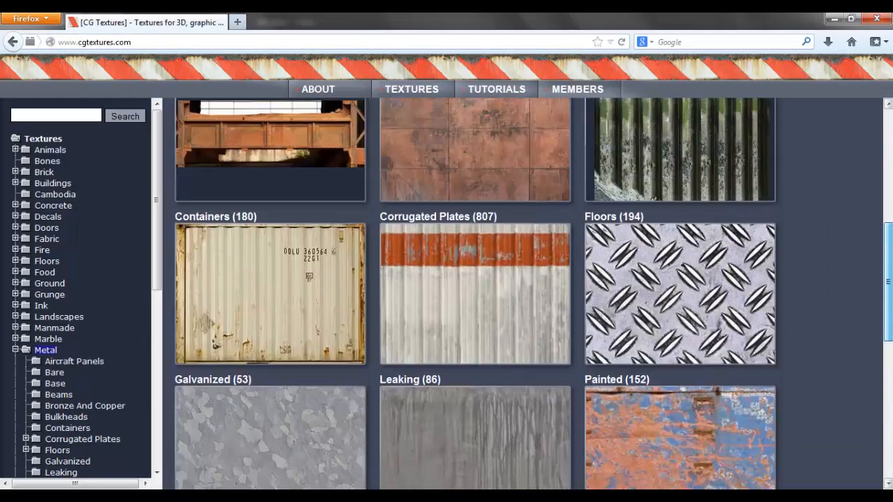
scroll(530, 293, down, 5)
scroll(530, 293, up, 8)
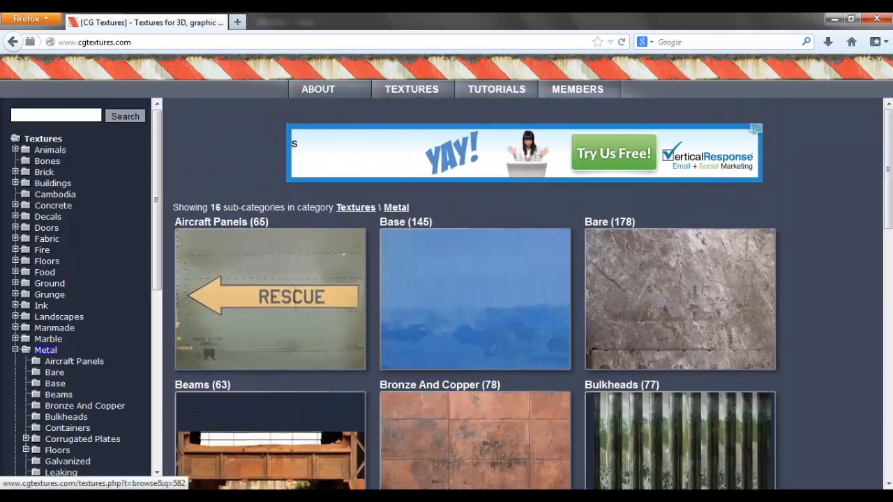
scroll(474, 293, down, 6)
scroll(475, 293, up, 6)
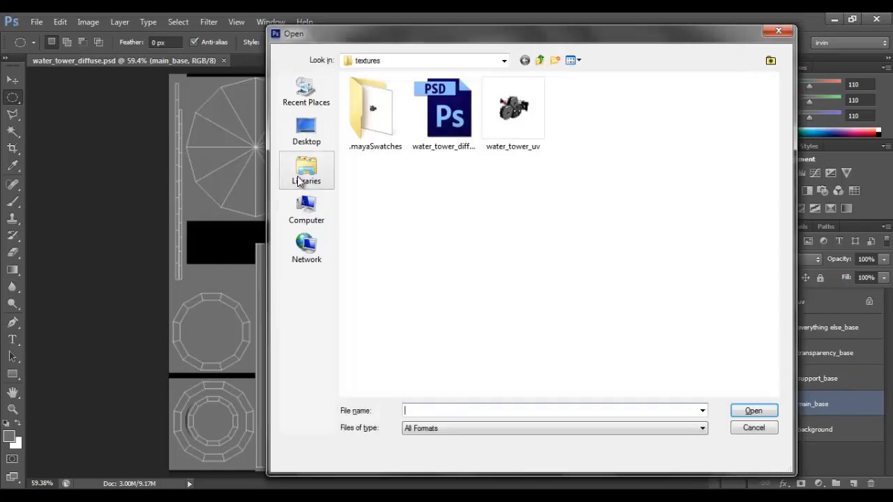
In Photoshop's Open dialog, browse to Pictures > Texture Library > metals, show extra large icons and enlarge the dialog.
click(301, 178)
double_click(394, 123)
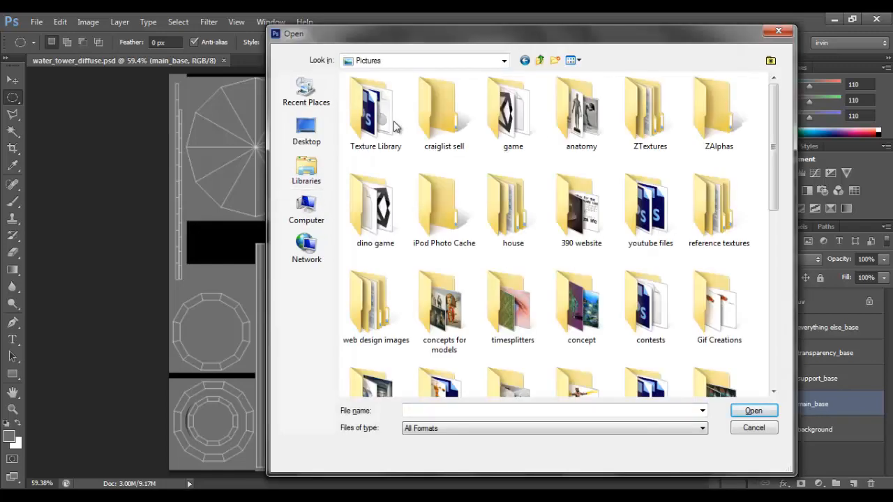
double_click(380, 127)
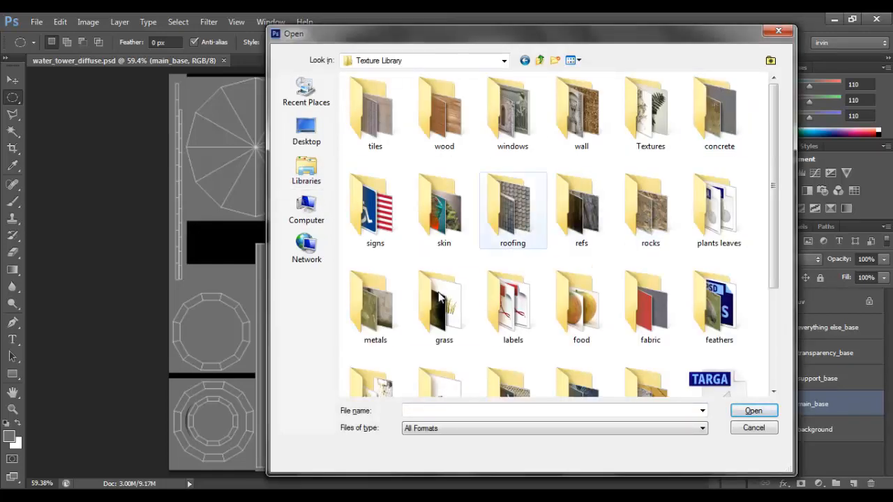
double_click(388, 324)
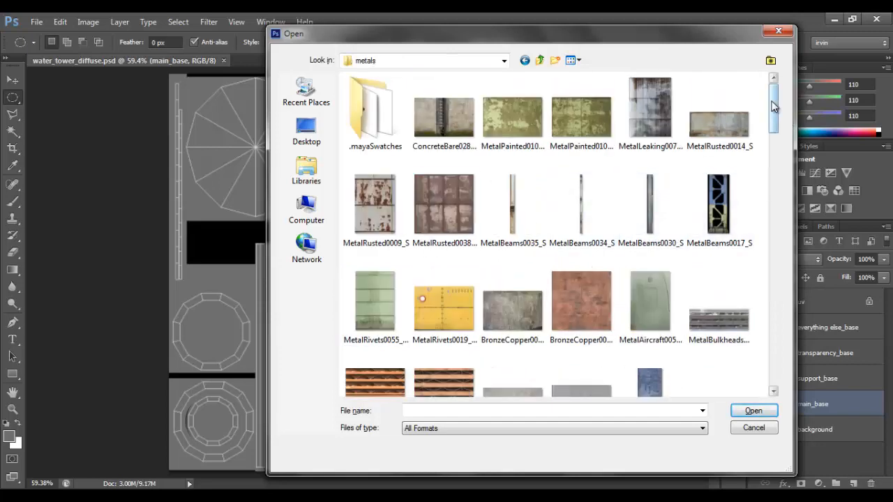
click(578, 61)
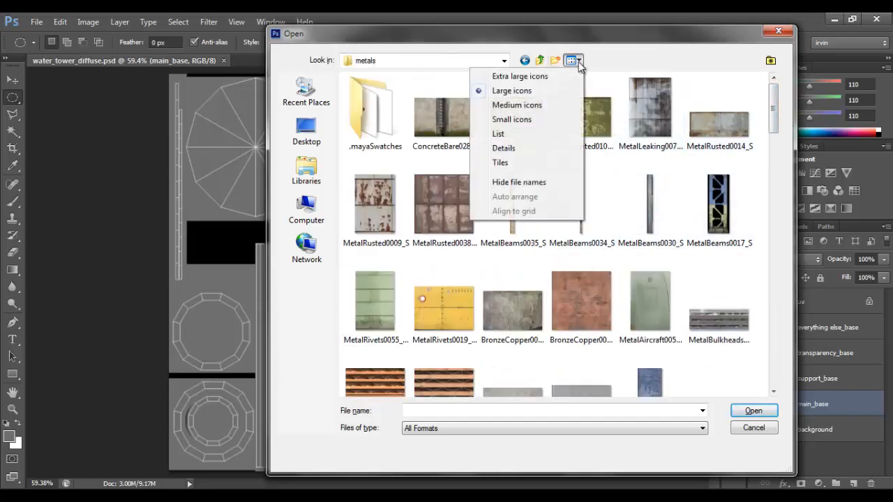
click(542, 78)
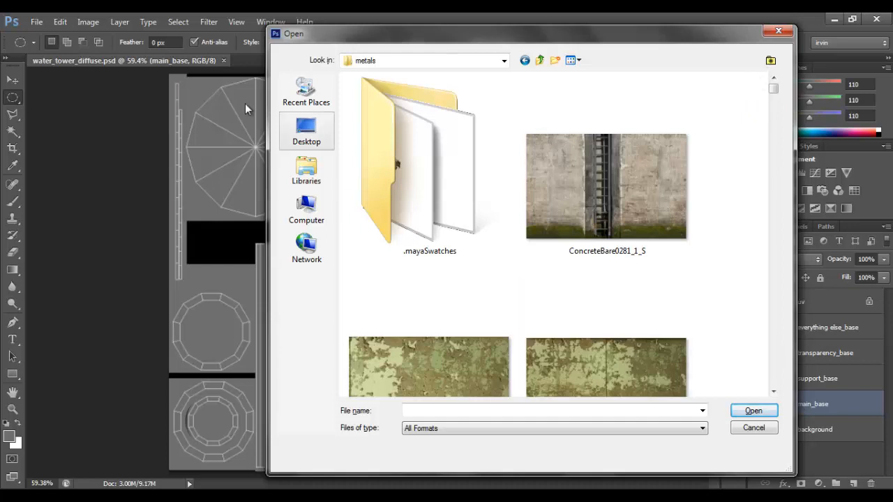
drag(266, 27, 1, 15)
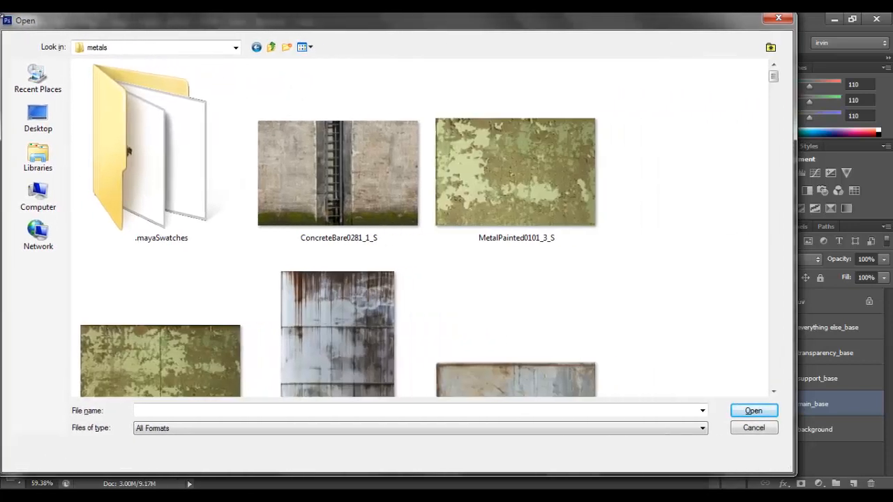
Open BronzeCopper0067_S, MetalBare0130_4_S, MetalBare0152_1_S, Rust0185_1_S and MetalScratches0027_S together from the metals folder.
drag(776, 82, 777, 92)
click(324, 239)
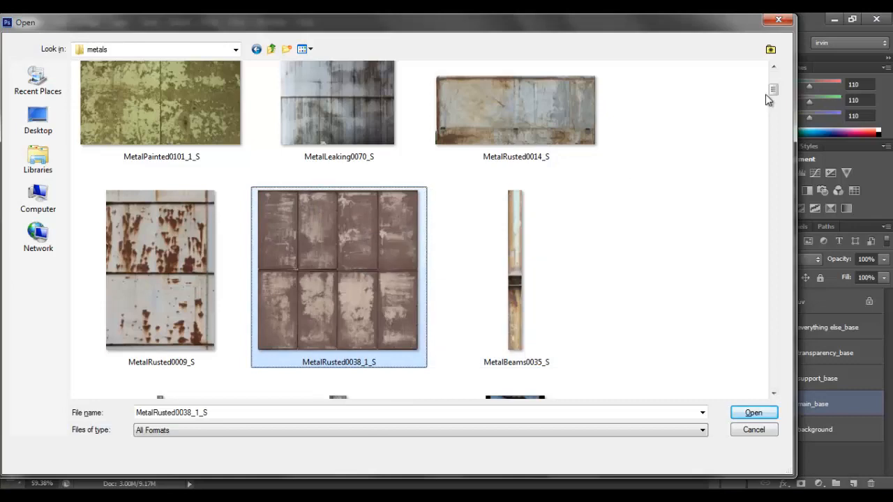
drag(772, 92, 772, 110)
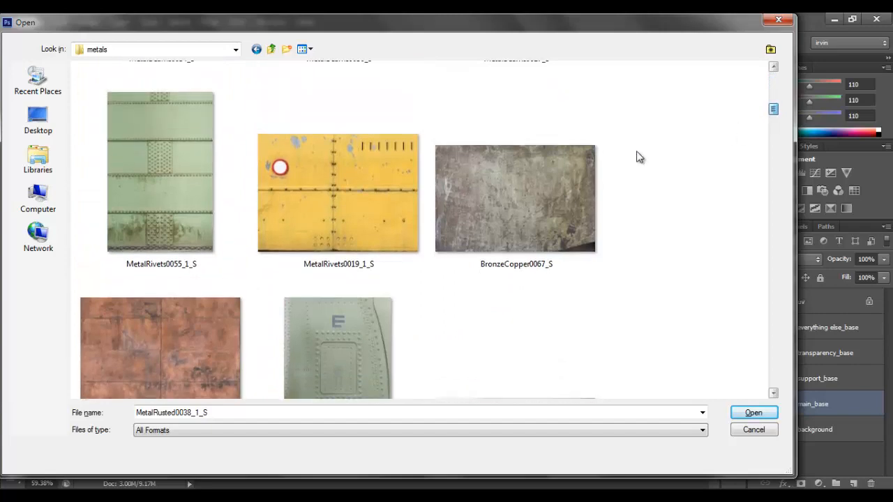
click(486, 202)
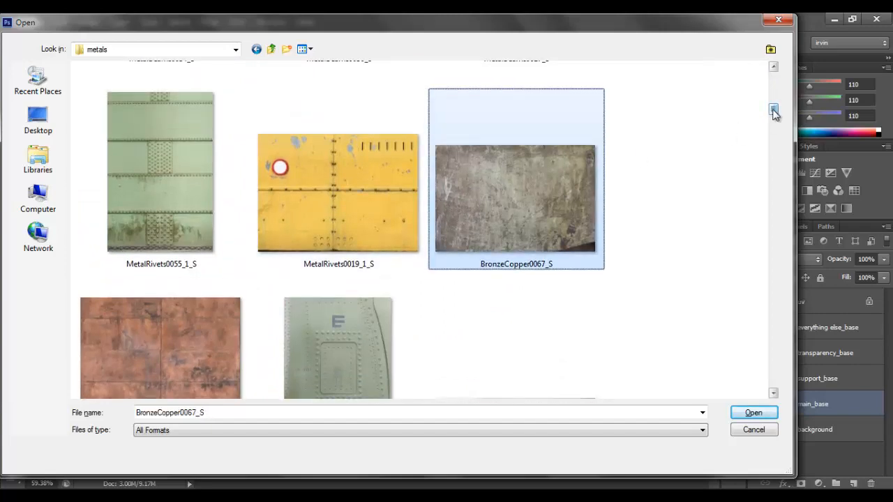
drag(774, 114, 774, 138)
ctrl+click(502, 193)
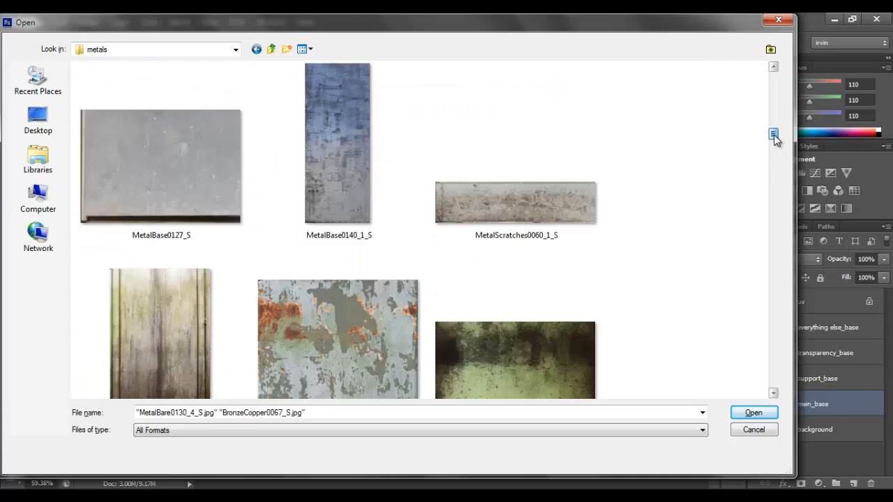
drag(775, 139, 779, 190)
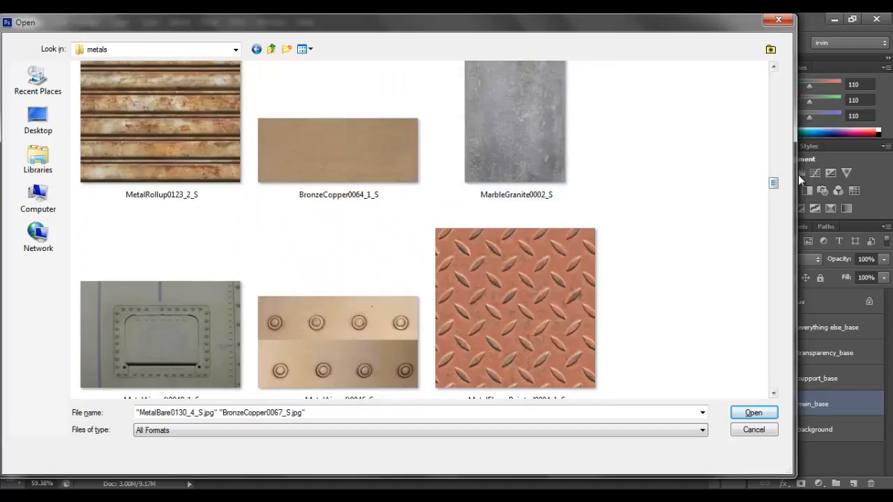
drag(776, 187, 775, 216)
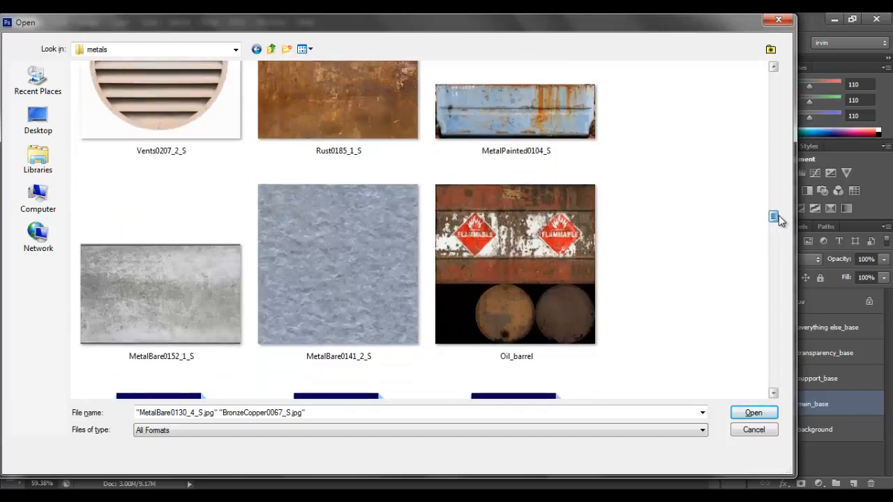
ctrl+click(212, 296)
ctrl+click(323, 106)
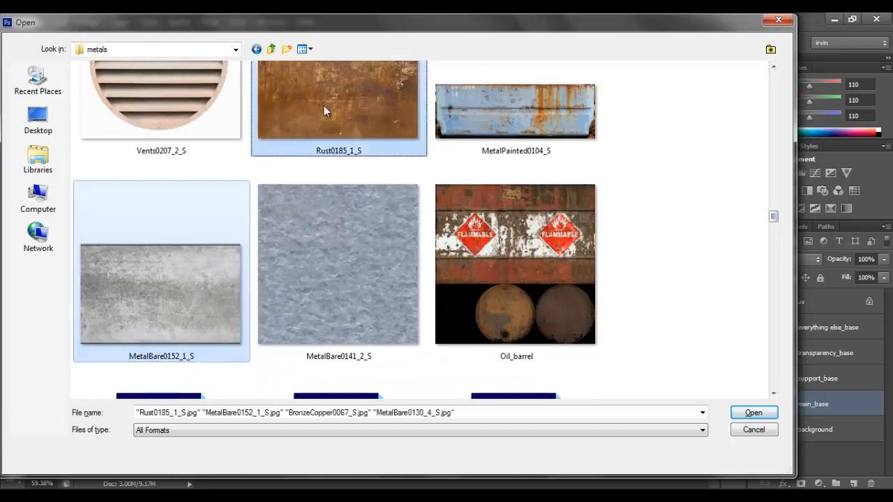
drag(775, 214, 777, 383)
ctrl+click(221, 113)
key(Return)
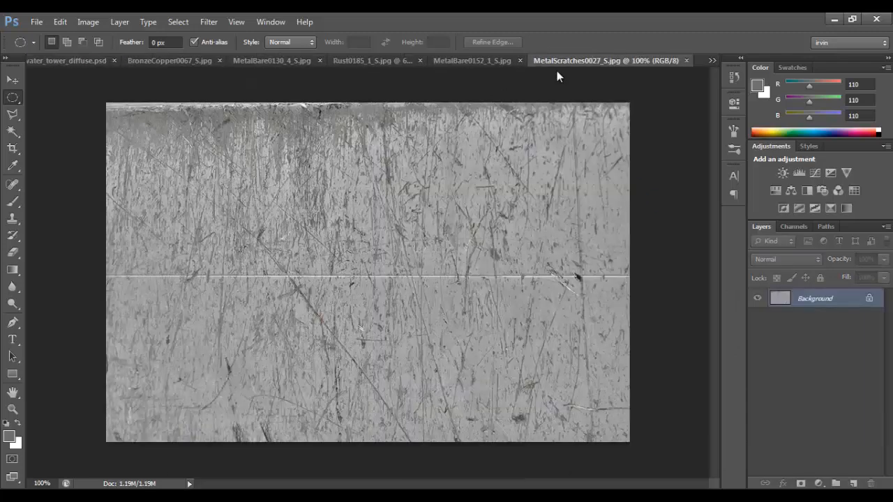
Copy the MetalBare0152_1_S image into water_tower_diffuse.psd above main_base and position it across the roof and tank UVs.
click(484, 61)
key(v)
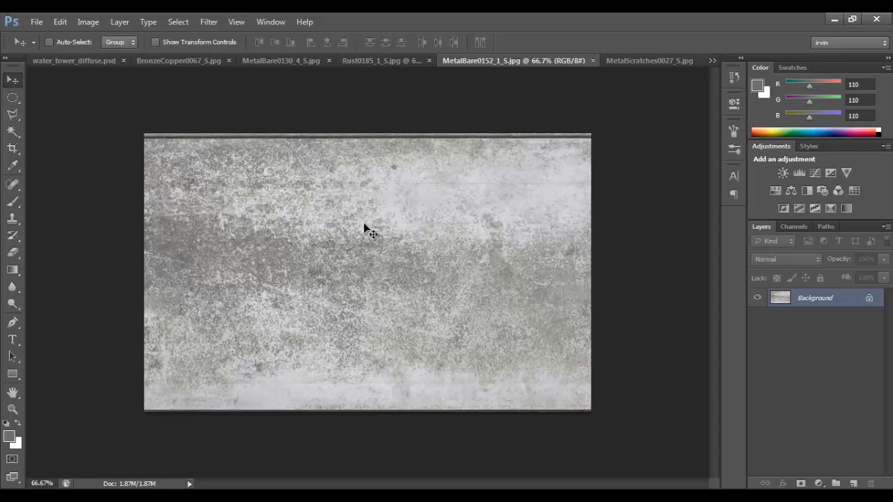
drag(365, 230, 79, 67)
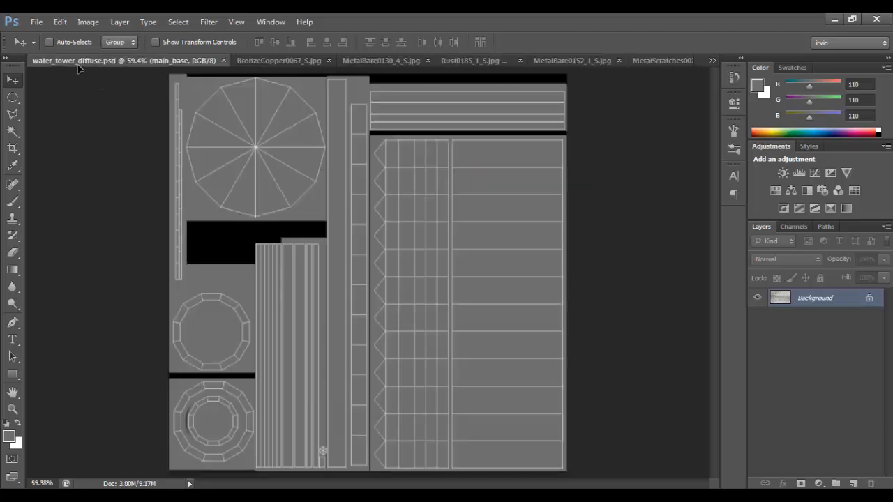
drag(260, 183, 333, 185)
drag(444, 236, 486, 259)
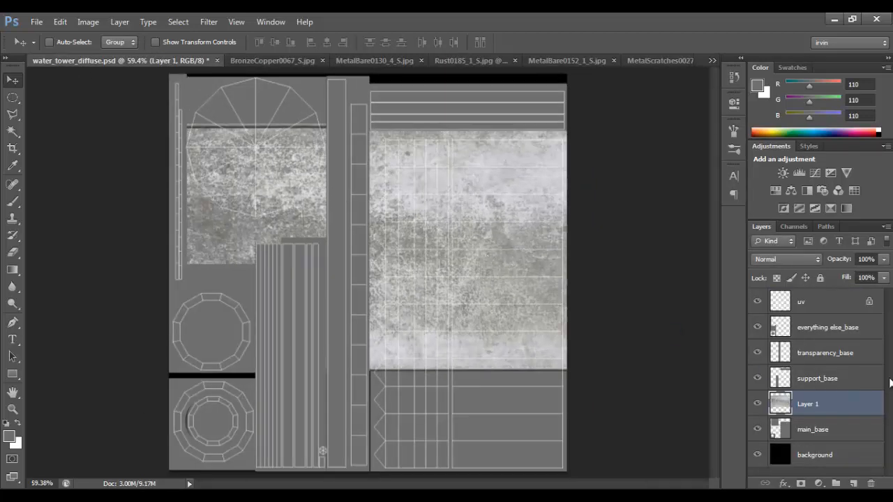
Create a layer group directly above main_base and name it "main texture".
click(823, 430)
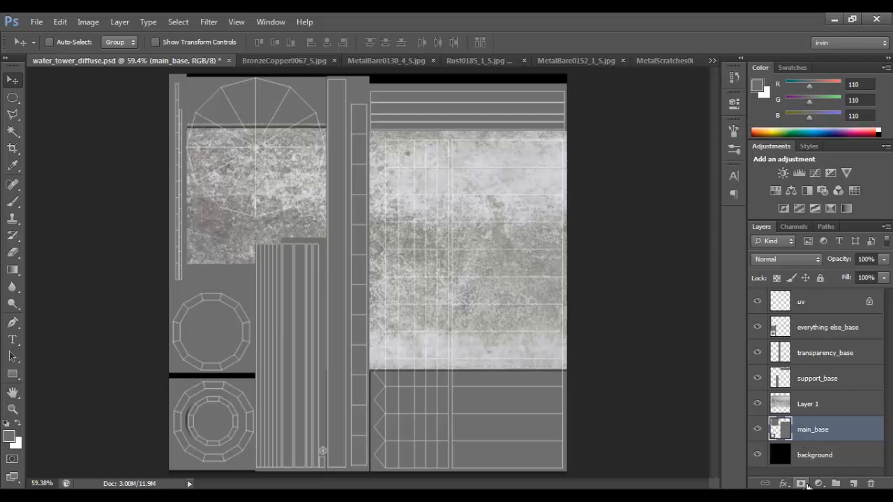
click(835, 484)
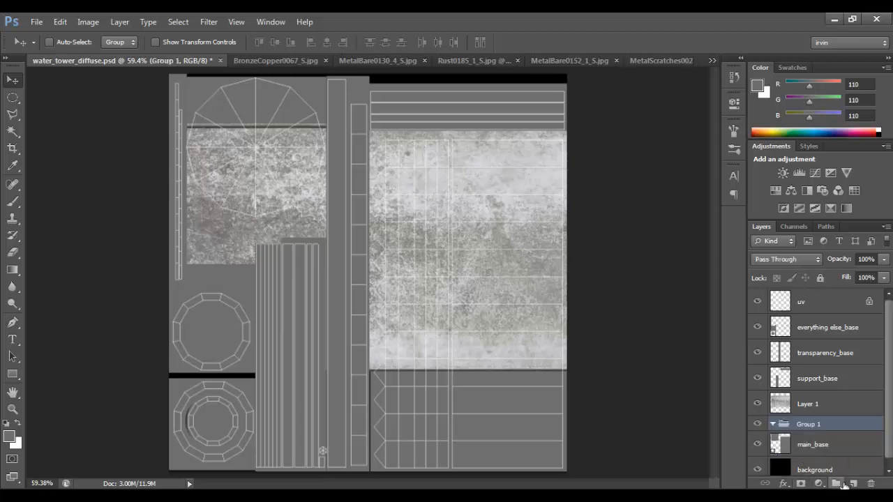
double_click(818, 427)
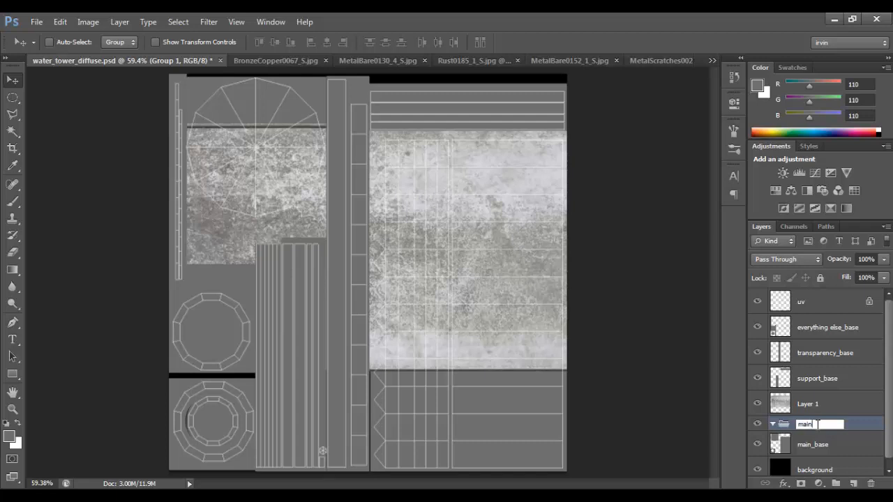
text(main texture)
key(Return)
Put main_base and the metal texture layer inside the main texture group and rename the texture layer "texture base over".
drag(813, 447, 807, 403)
scroll(891, 380, down, 1)
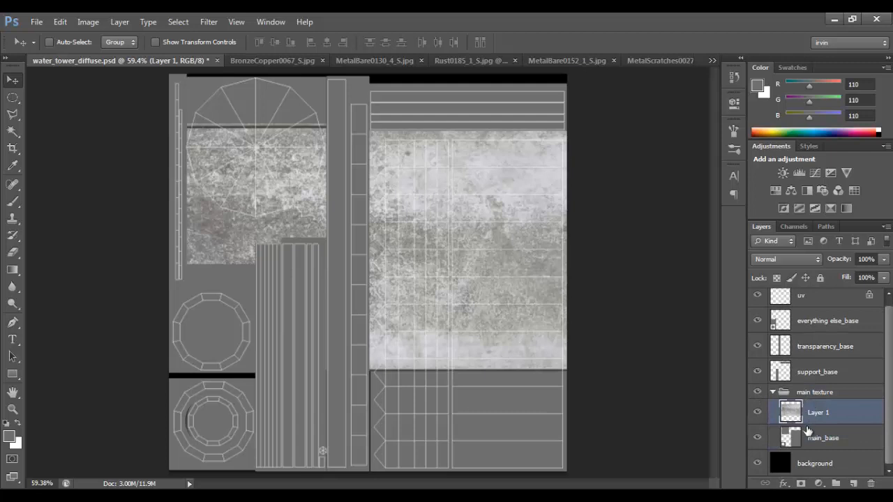
double_click(819, 414)
key(Return)
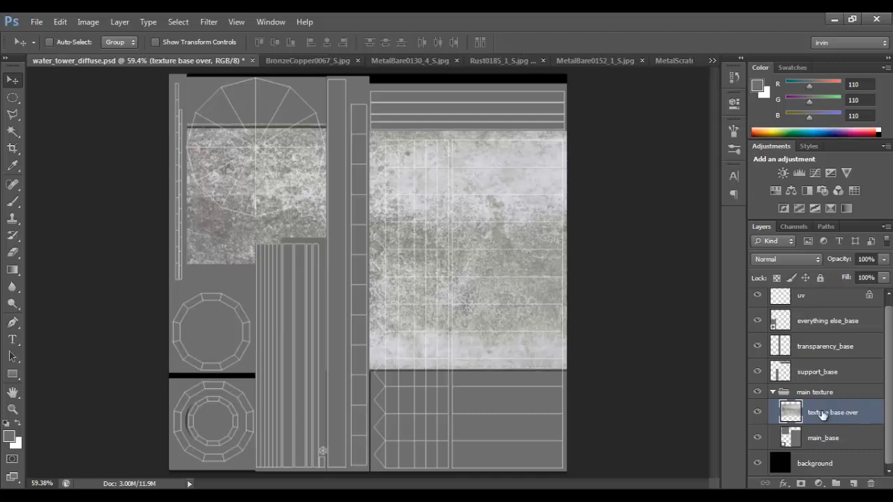
Rotate the texture base over layer 90° clockwise so it stands vertically and move it over the tank side UVs.
key(ctrl+t)
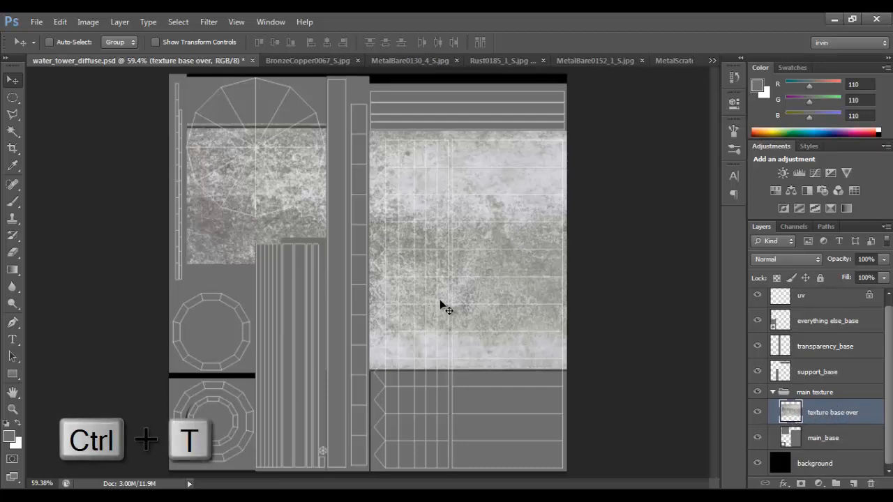
key(ctrl+t)
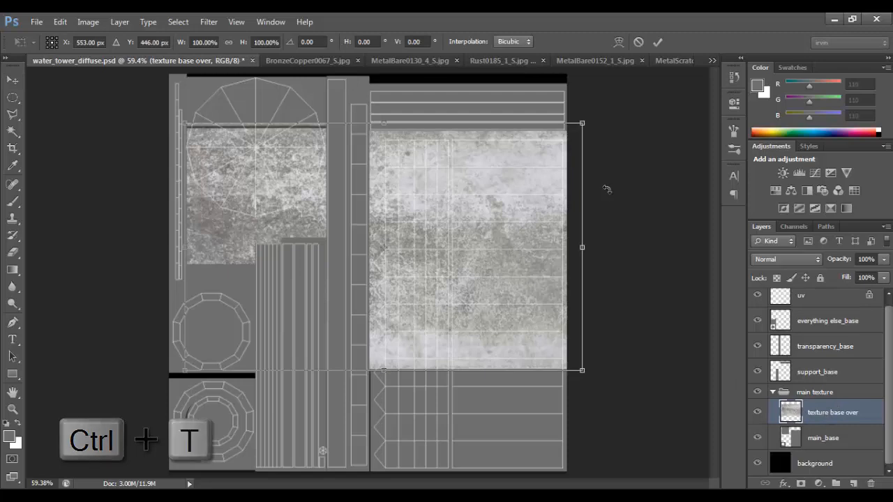
drag(604, 190, 423, 412)
key(Return)
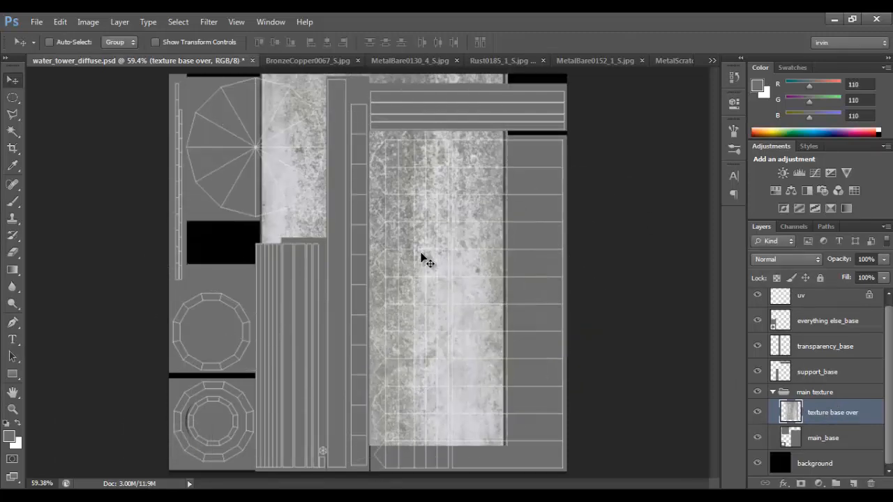
drag(423, 256, 492, 309)
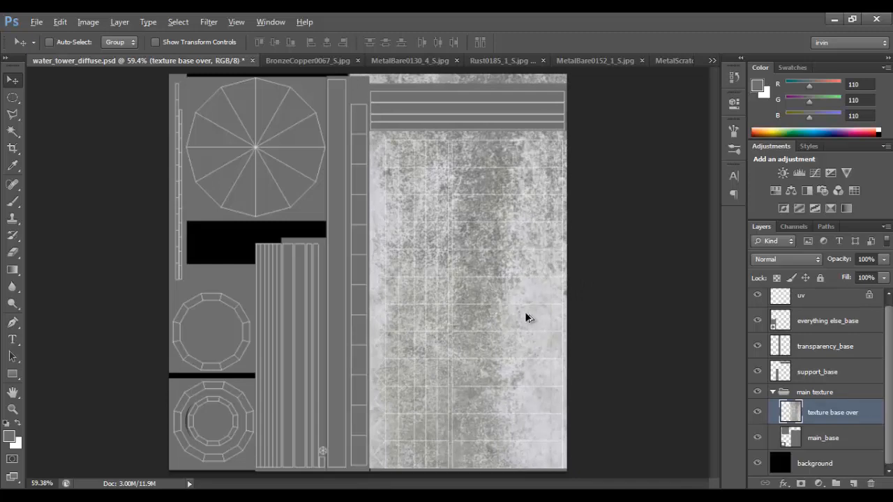
Duplicate texture base over across the roof and lower round UVs, and merge the copy with the original into one layer.
key(alt)
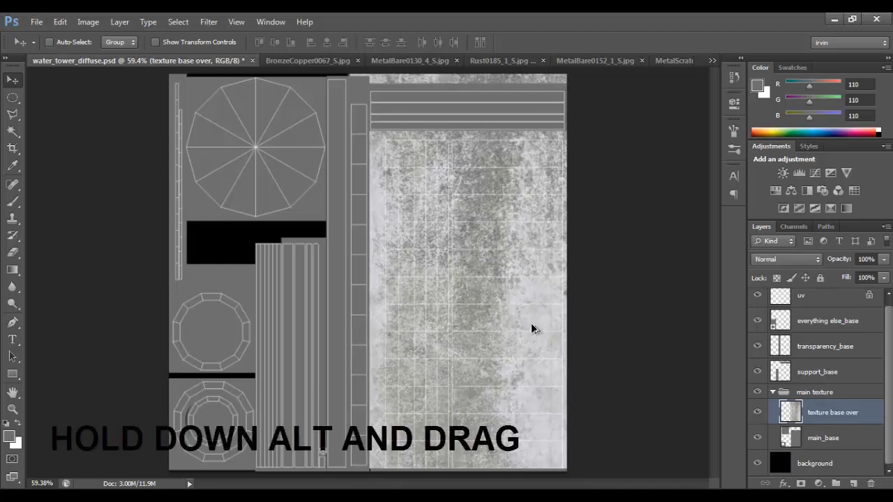
drag(531, 323, 282, 325)
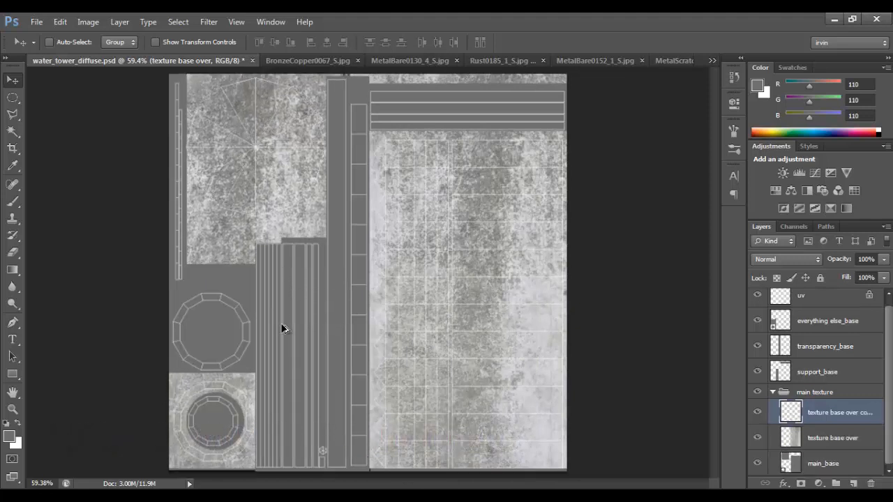
shift+click(836, 437)
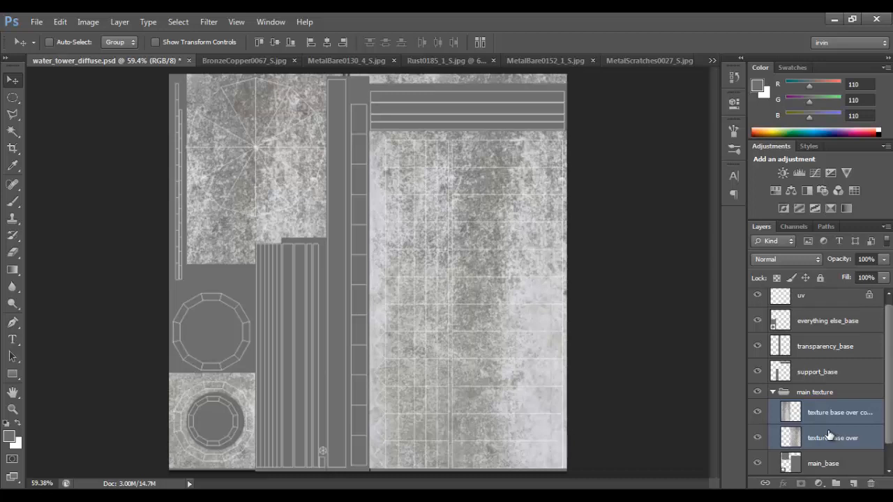
right_click(815, 417)
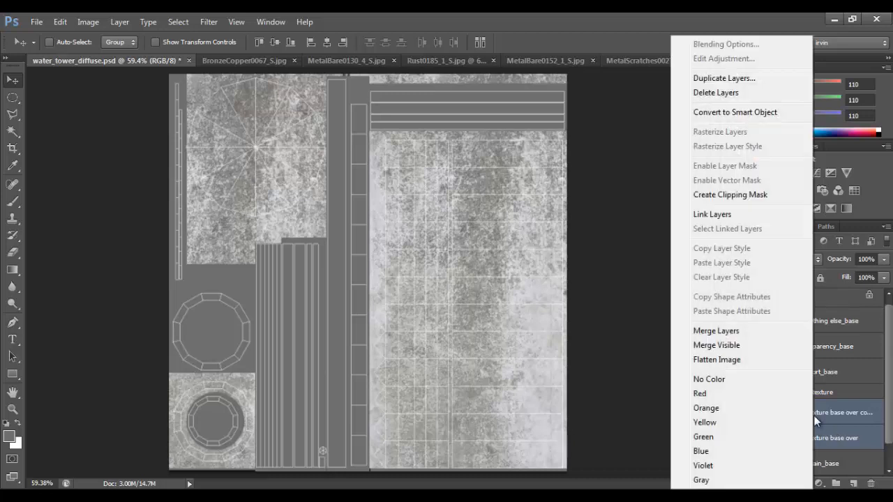
click(767, 331)
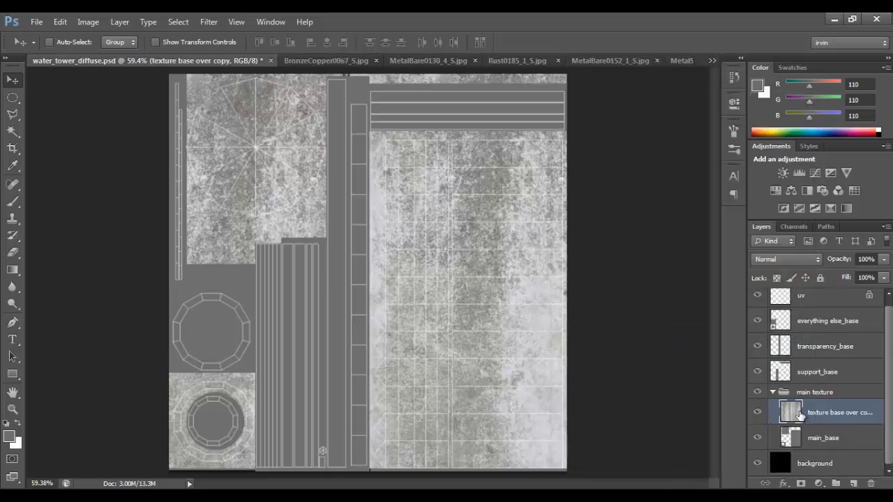
Set the merged metal texture layer's blend mode to Soft Light.
click(796, 260)
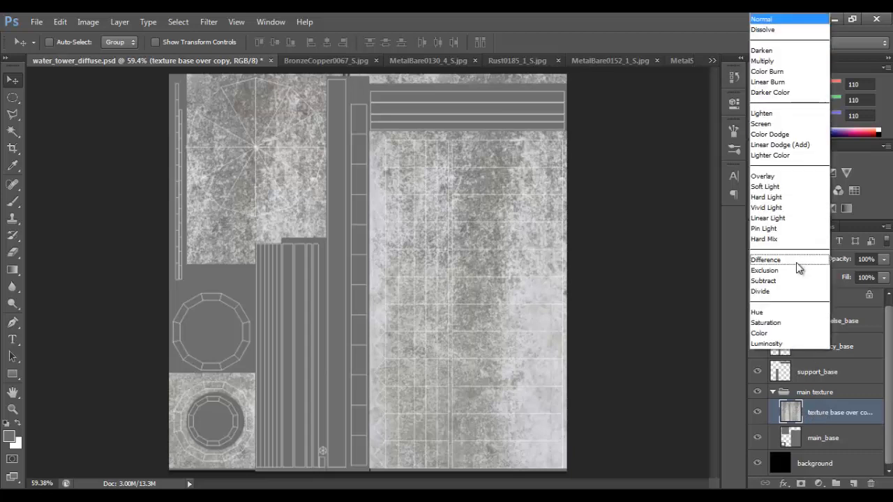
key(Escape)
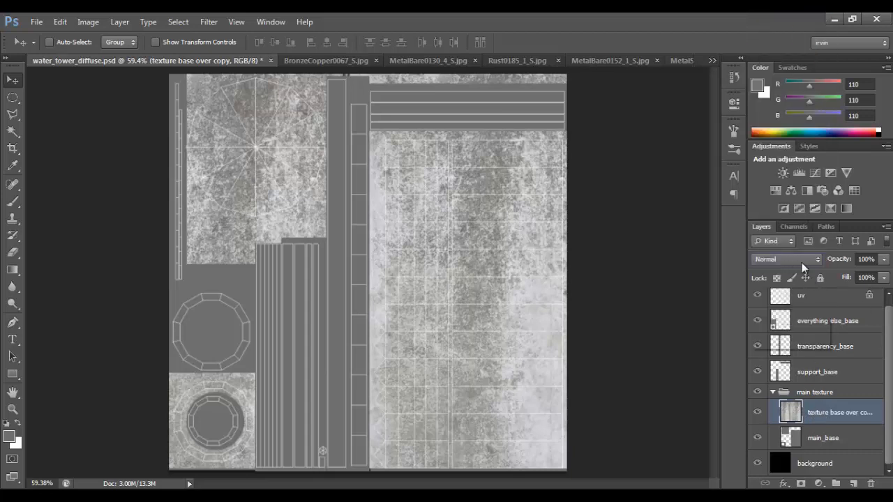
click(803, 267)
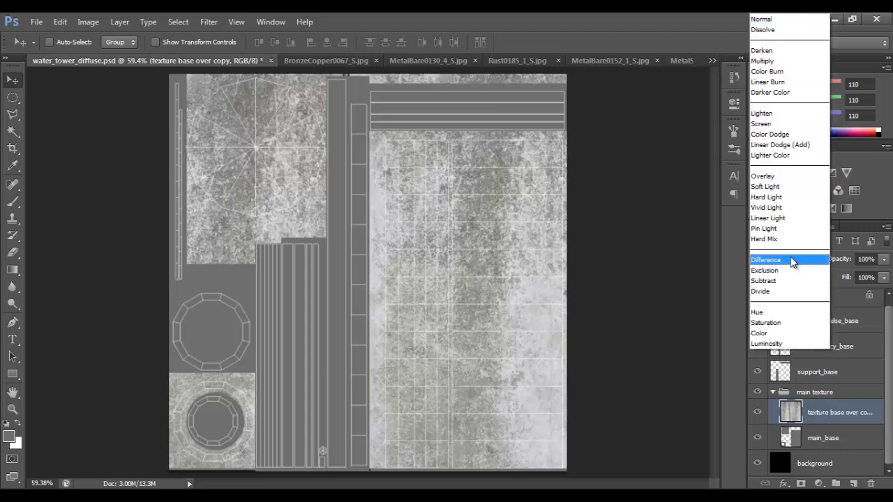
click(764, 186)
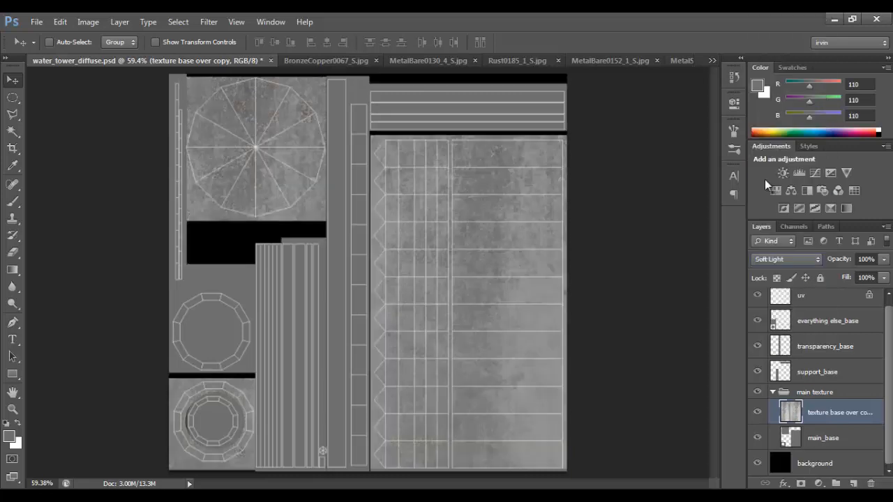
key(Down)
key(Up)
Lower the merged metal texture layer's opacity to 40%.
click(884, 259)
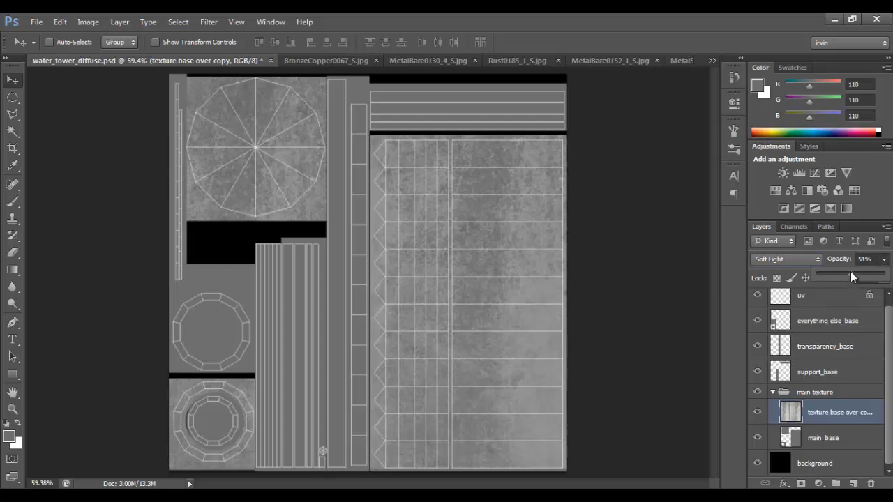
drag(414, 315, 572, 280)
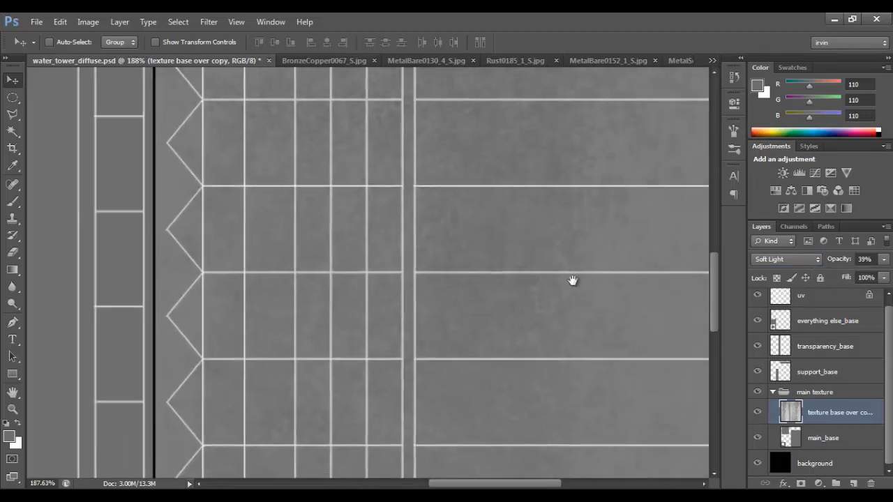
click(881, 259)
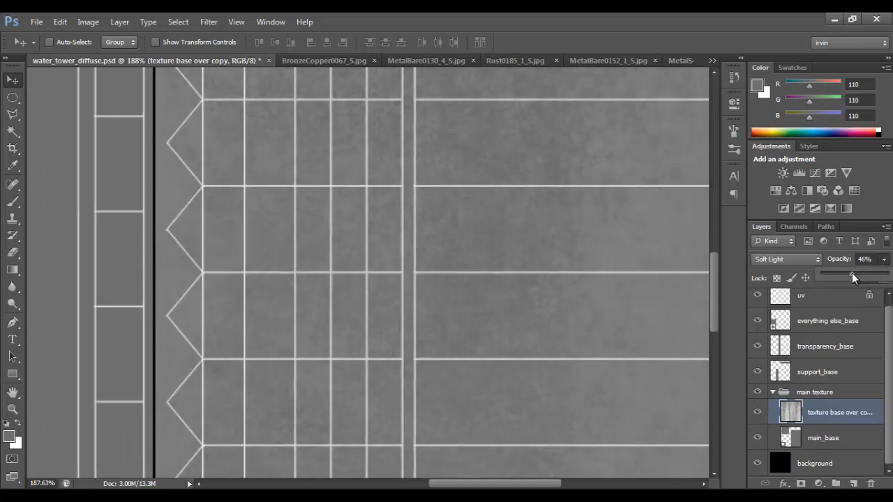
drag(554, 273, 493, 265)
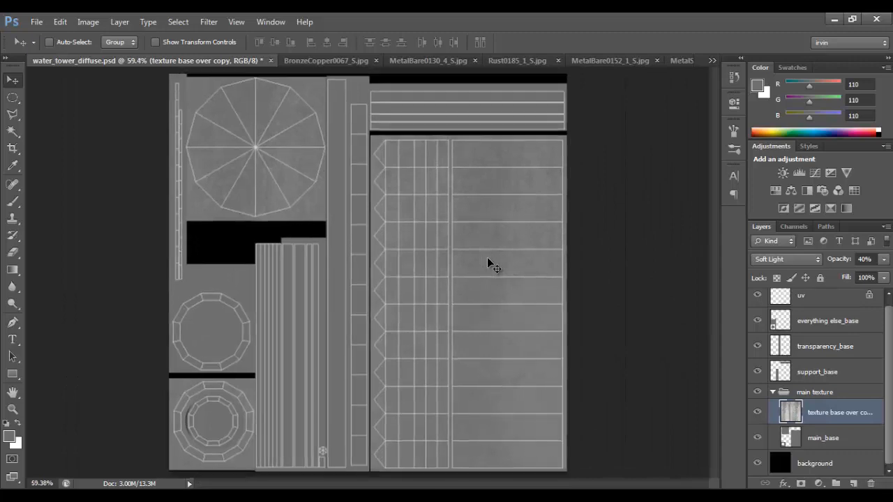
Hide the uv layer and save water_tower_diffuse.psd.
drag(887, 360, 887, 353)
click(757, 302)
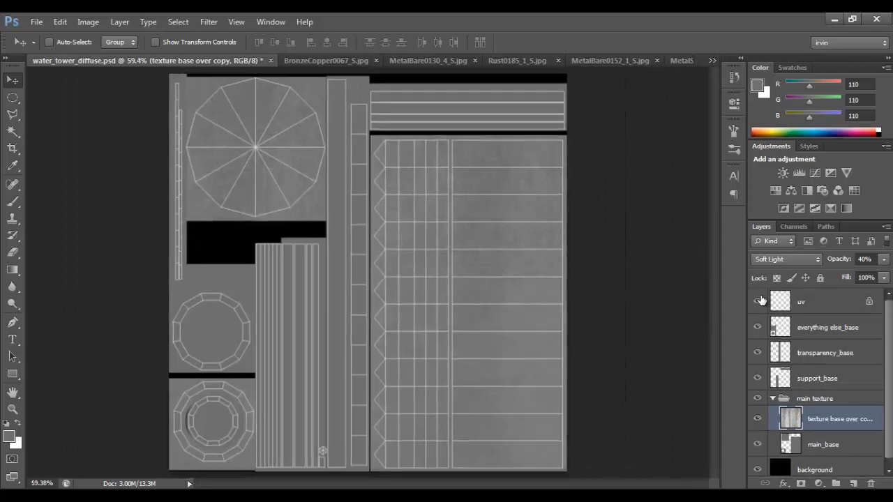
key(ctrl+s)
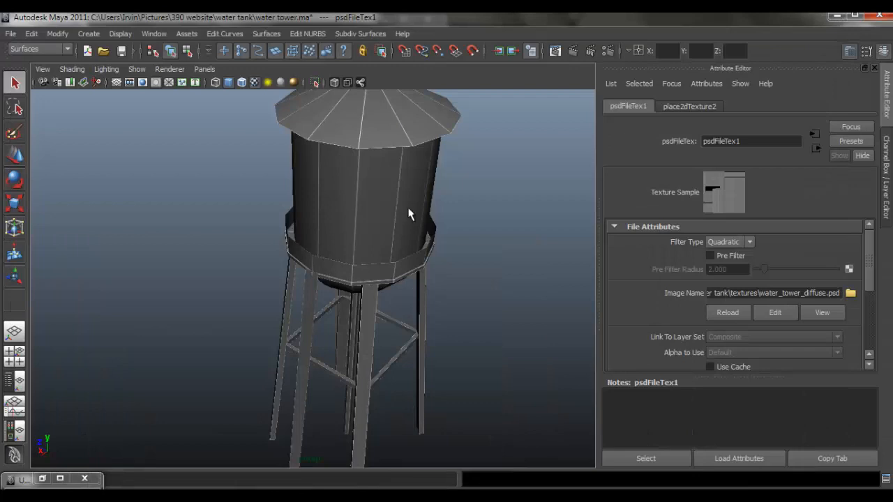
Switch to Maya, select the tank mesh and delete all construction history in the scene.
click(408, 214)
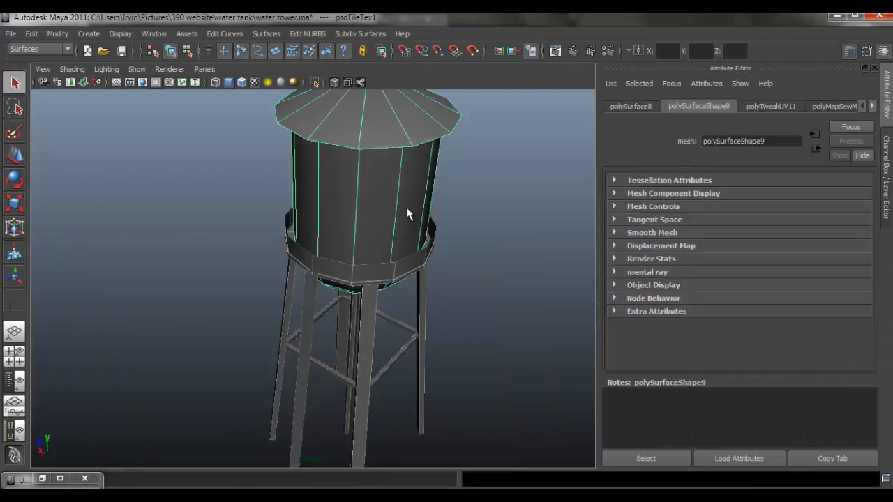
click(33, 33)
mouse_move(118, 188)
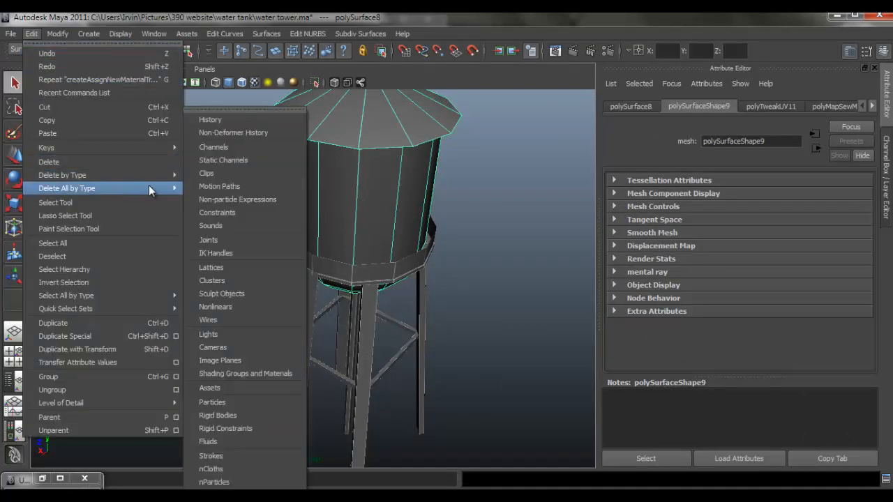
click(221, 121)
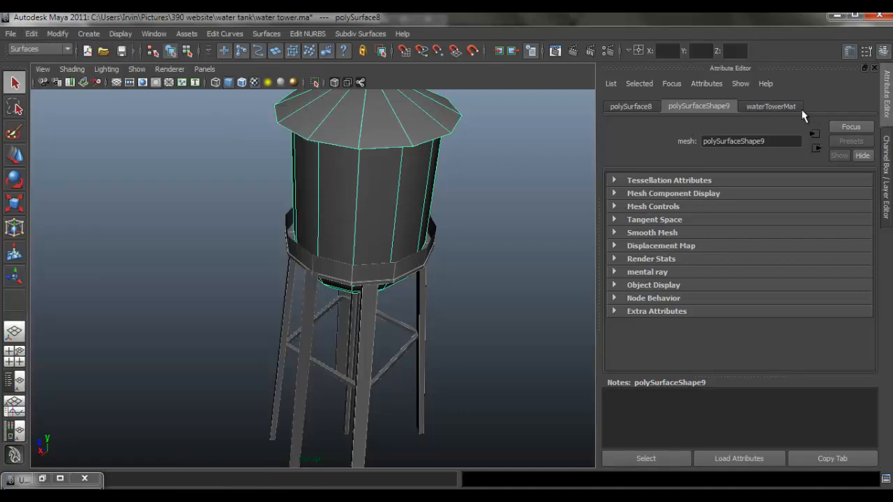
Reload the water_tower_diffuse.psd file feeding waterTowerMat's color and deselect the tank.
click(772, 103)
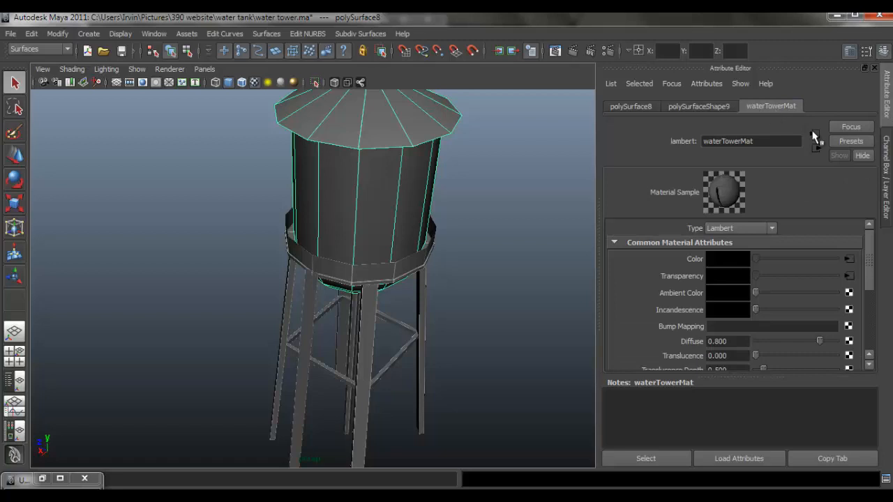
click(849, 263)
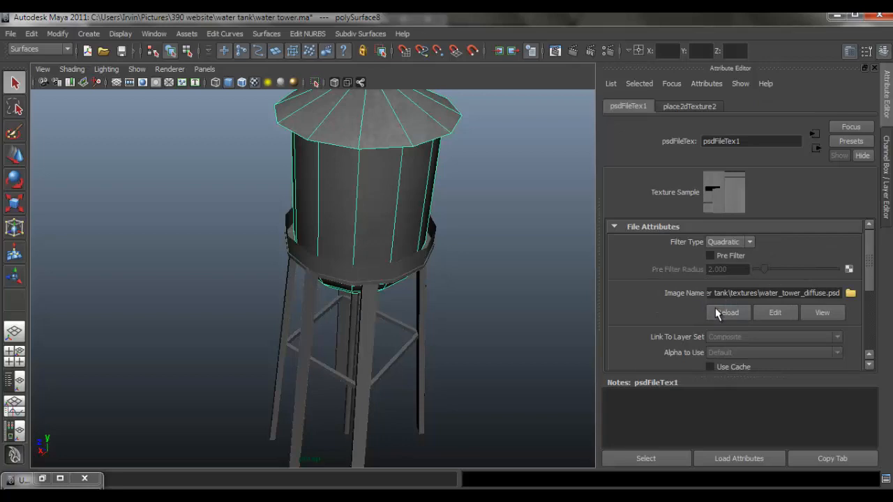
drag(474, 192, 471, 225)
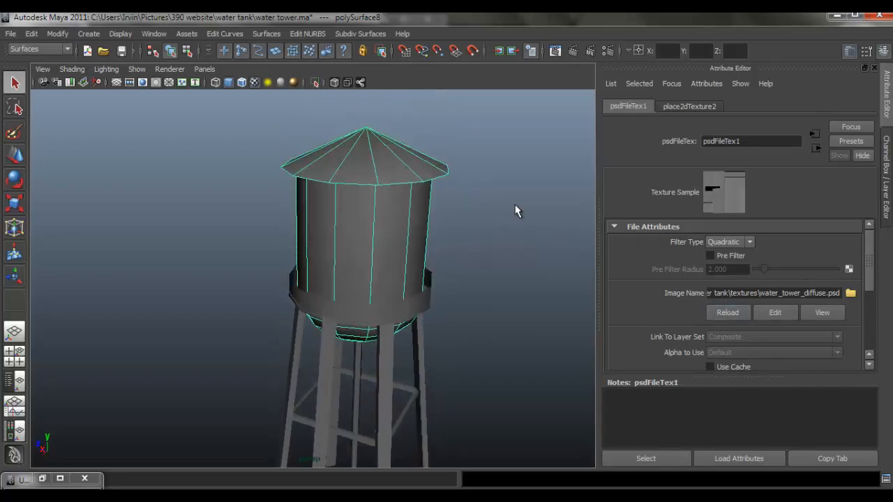
click(515, 206)
Compare the textured tank surface on the model with the water tower in the concept art.
drag(401, 247, 428, 472)
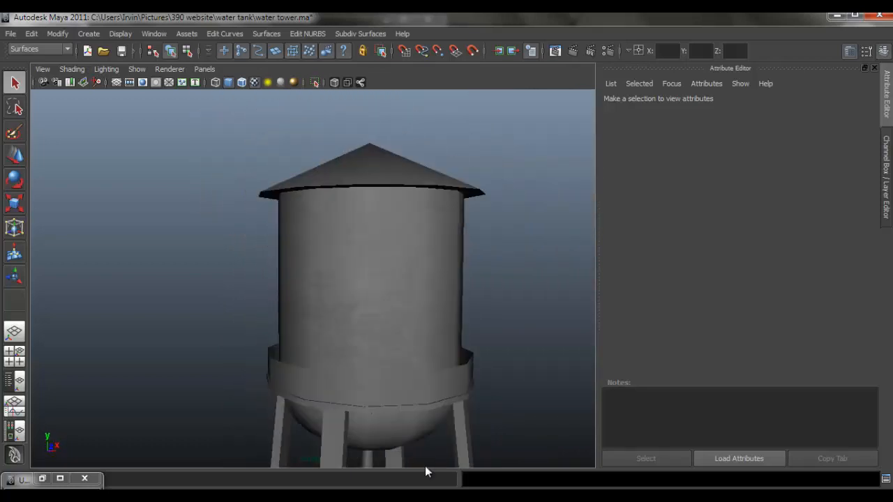
key(alt+Tab)
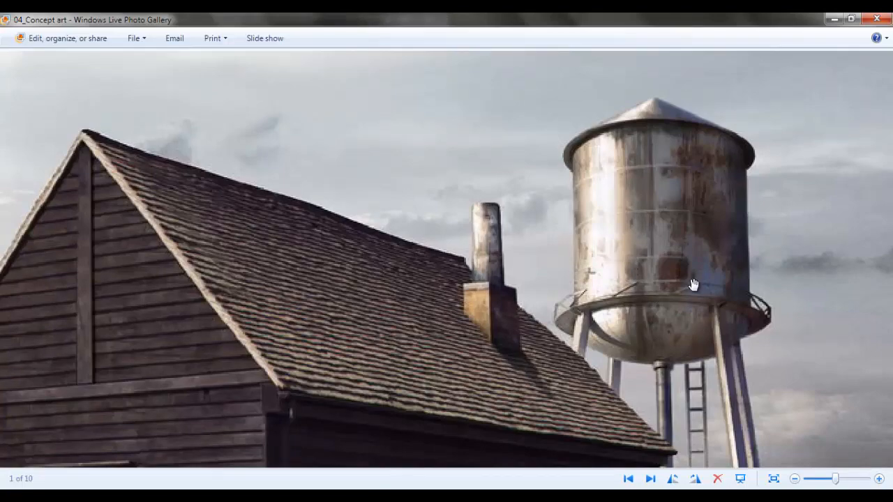
key(alt+Tab)
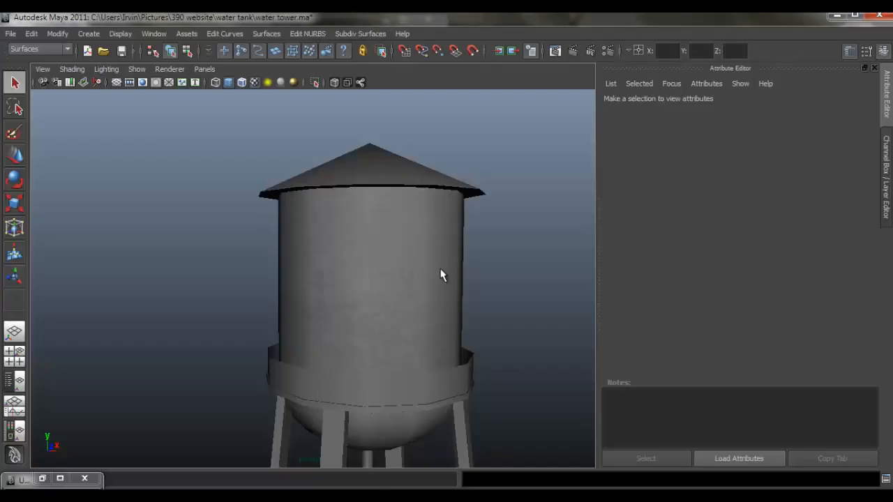
drag(443, 275, 405, 196)
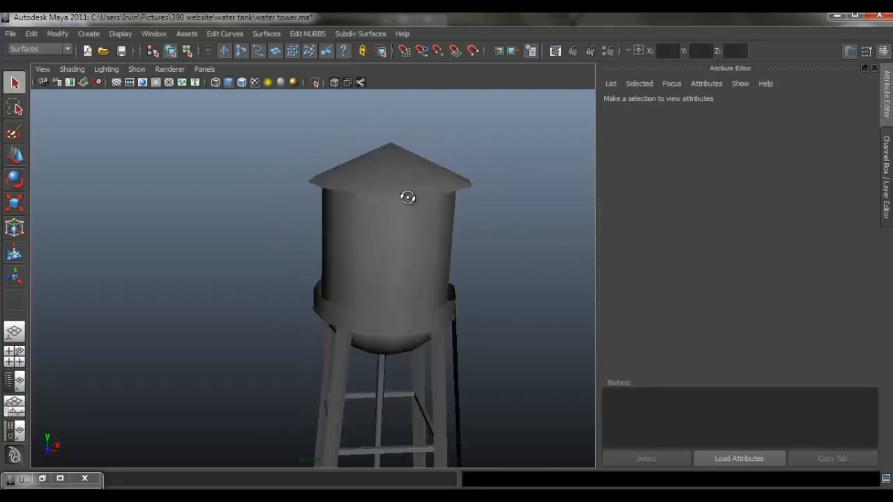
Switch to Photoshop and look through the open bronze, scratched, bare metal and rust photo textures.
key(alt+Tab)
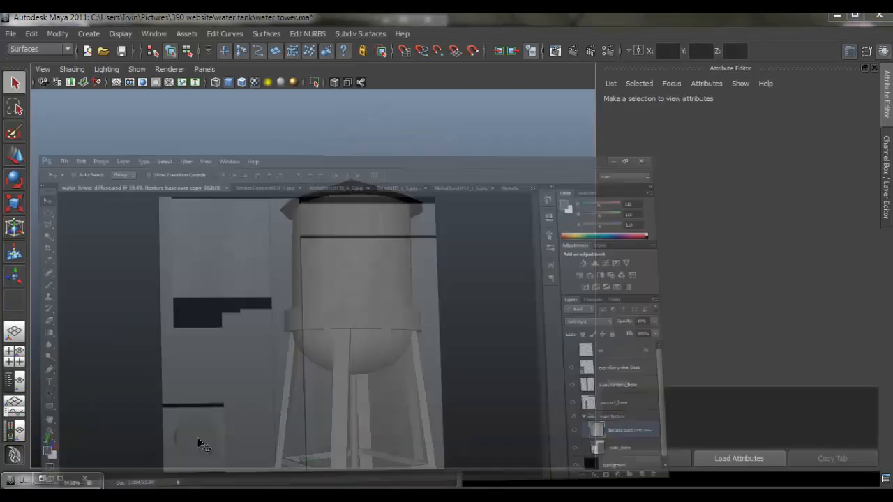
click(338, 55)
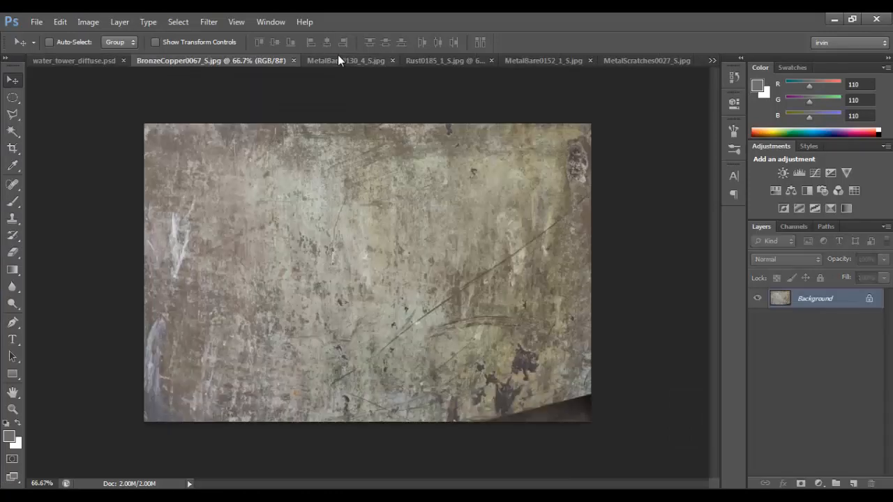
click(646, 58)
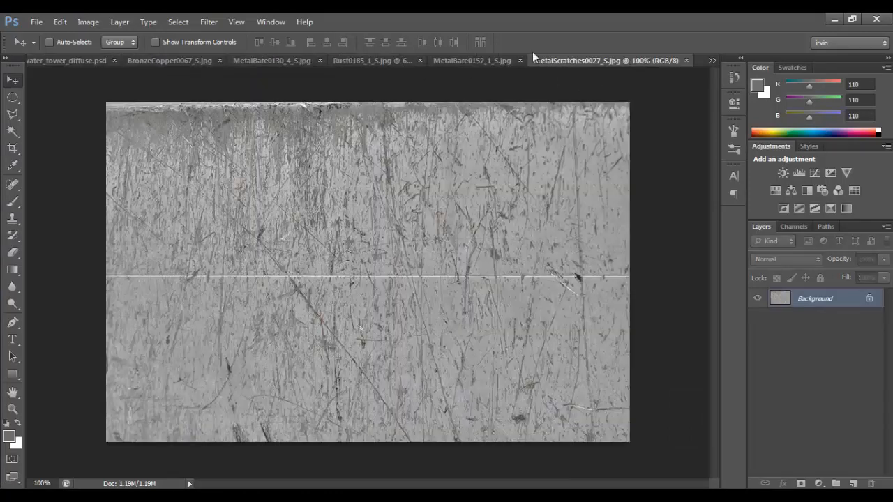
click(479, 57)
click(409, 61)
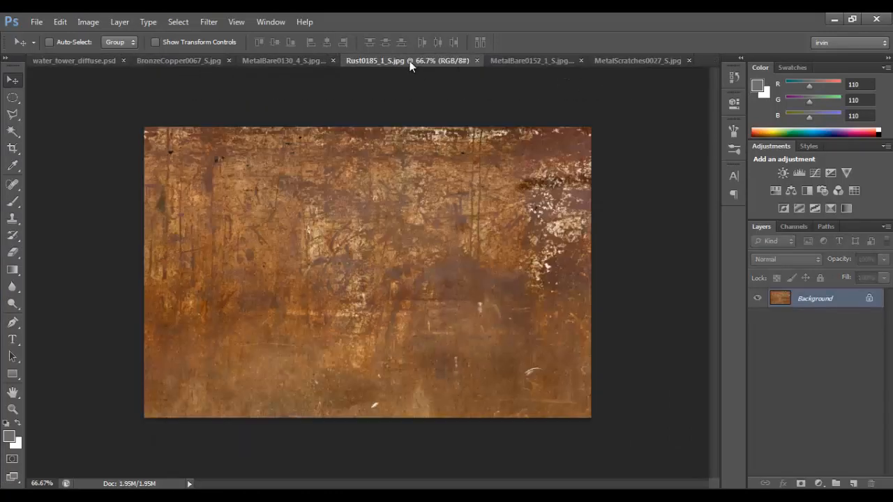
Close the MetalBare0130_4_S image and bring up BronzeCopper0067_S.
click(300, 61)
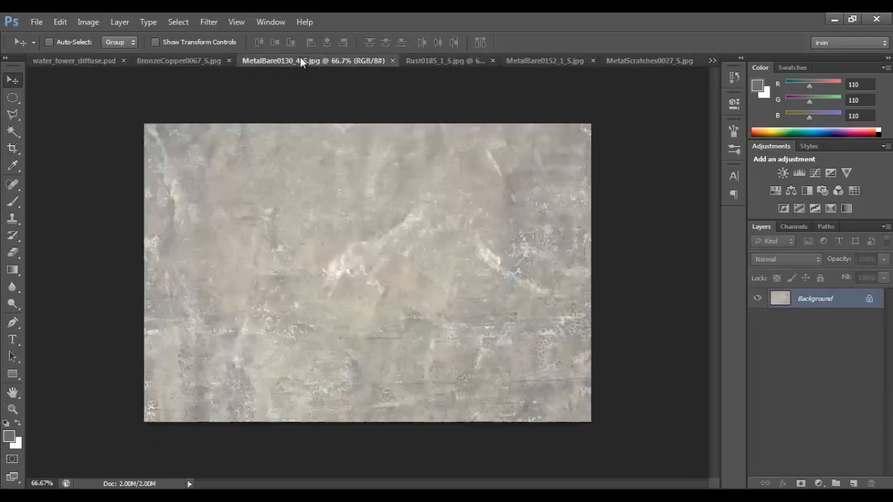
click(391, 60)
click(221, 57)
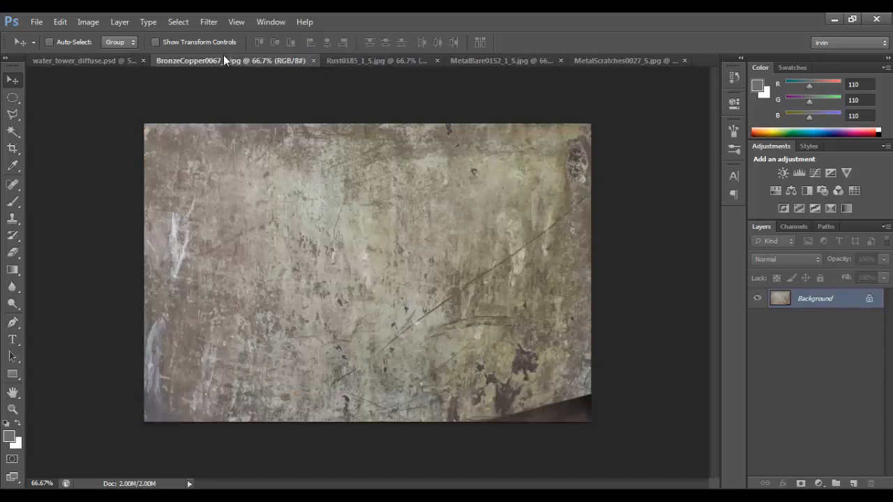
Copy the Rust0185_1_S photo into water_tower_diffuse.psd, rotate it 90 degrees clockwise and position it over the large tank panel.
click(338, 61)
drag(307, 198, 357, 230)
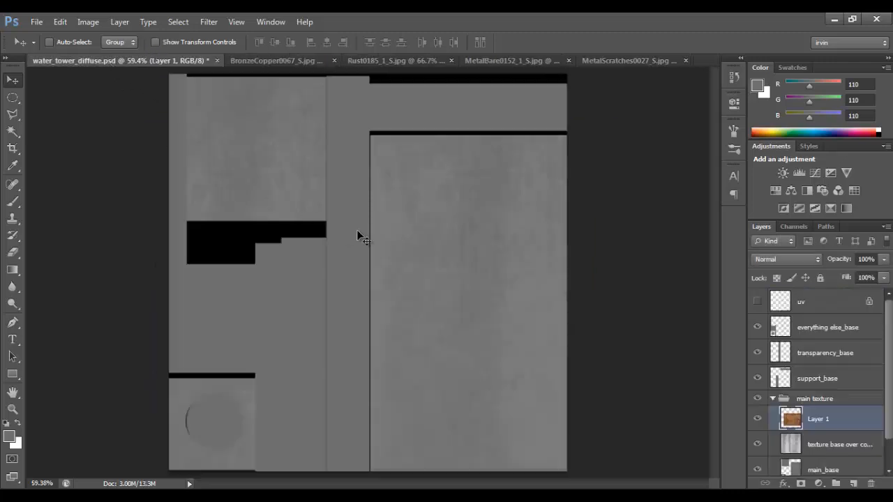
drag(492, 296, 504, 279)
key(ctrl+t)
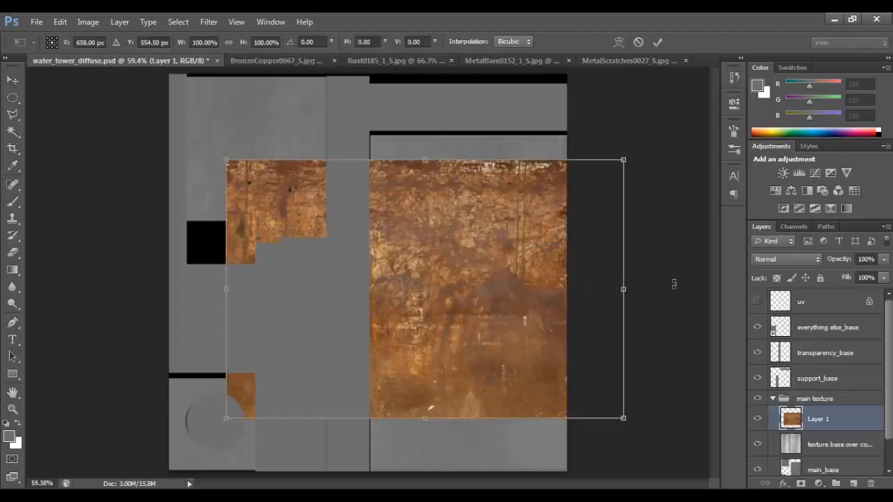
drag(611, 286, 450, 464)
key(Return)
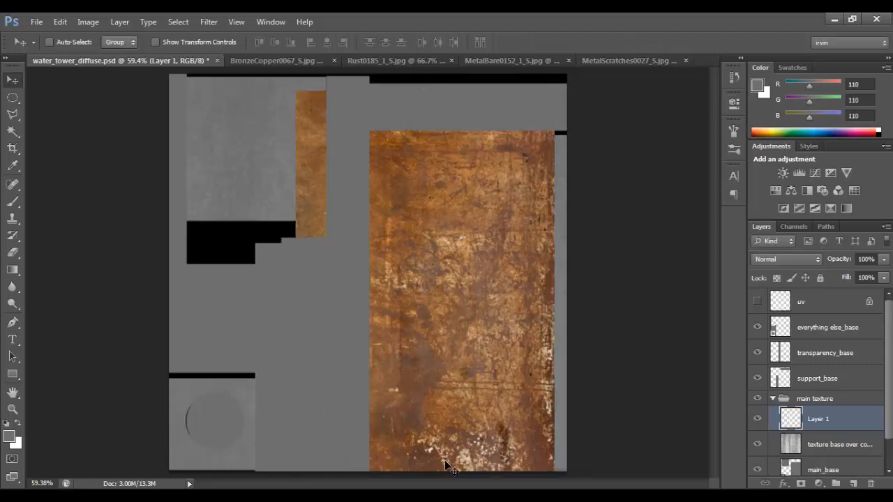
drag(447, 417, 513, 417)
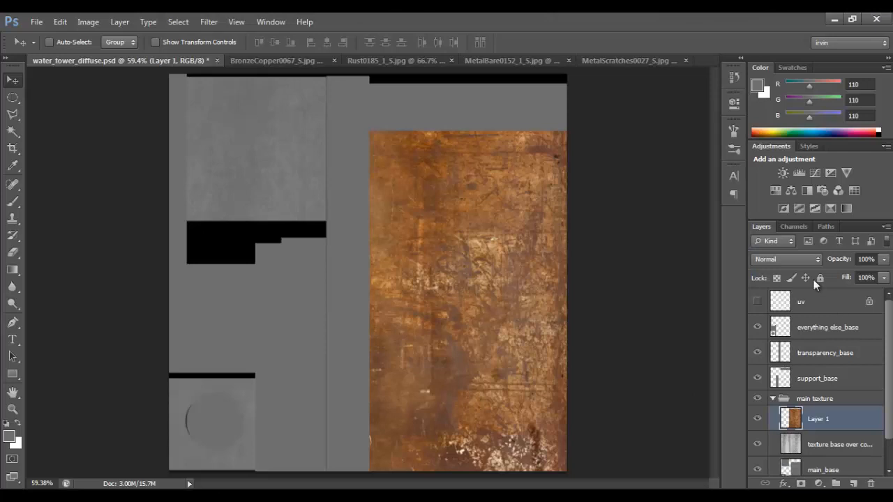
Set the rust layer's blend mode to Soft Light and its opacity to 36%.
click(801, 263)
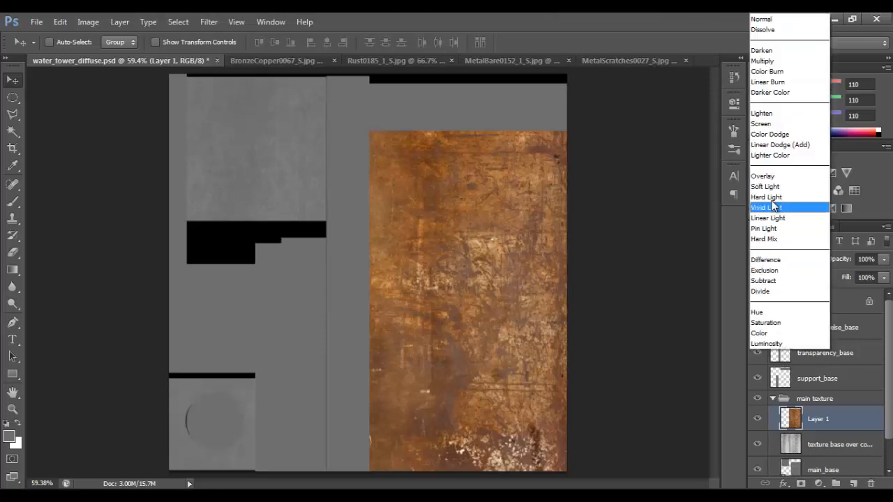
click(771, 184)
click(884, 259)
drag(885, 273, 839, 273)
Duplicate the rust layer onto the smaller panels beside the tank panel and set the copy's opacity to 24%.
drag(501, 301, 494, 285)
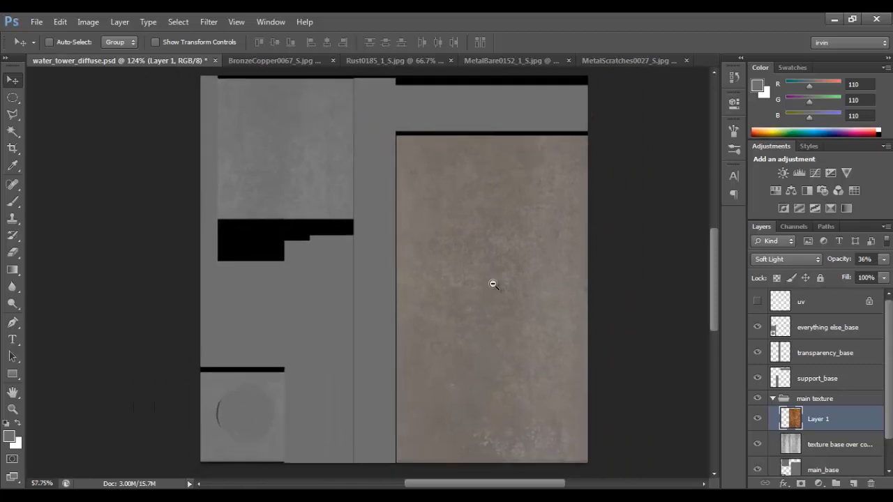
drag(538, 356, 293, 342)
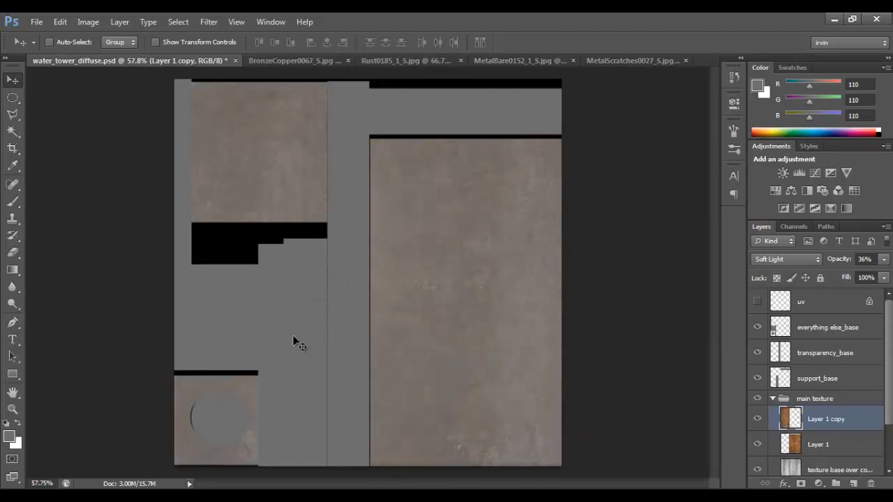
click(883, 260)
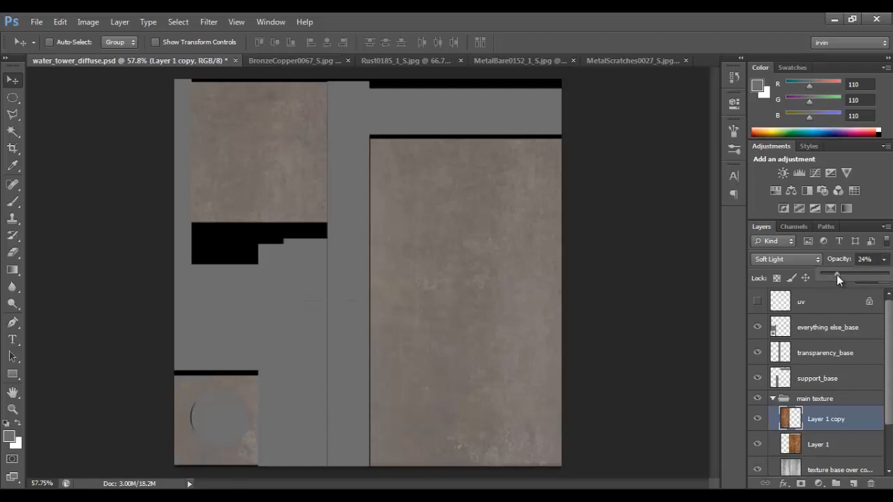
Save the texture, then switch to Maya and refresh the water_tower_diffuse.psd file feeding waterTowerMat's color.
key(ctrl+s)
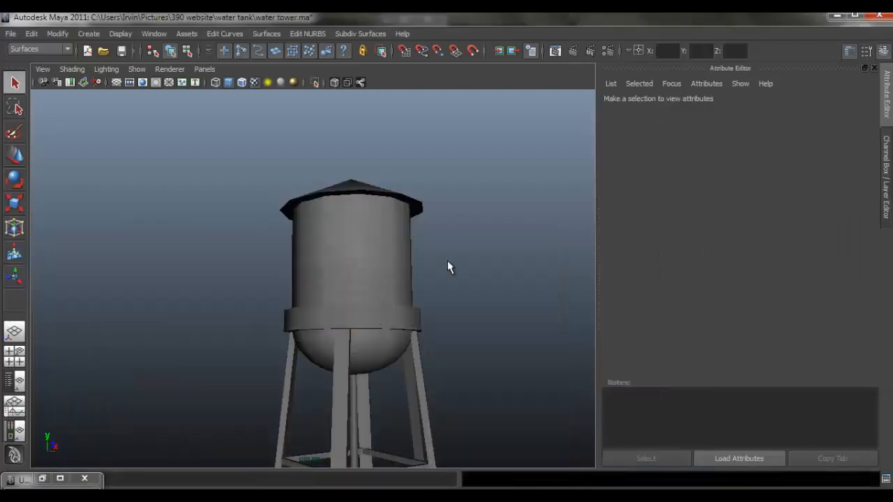
click(409, 269)
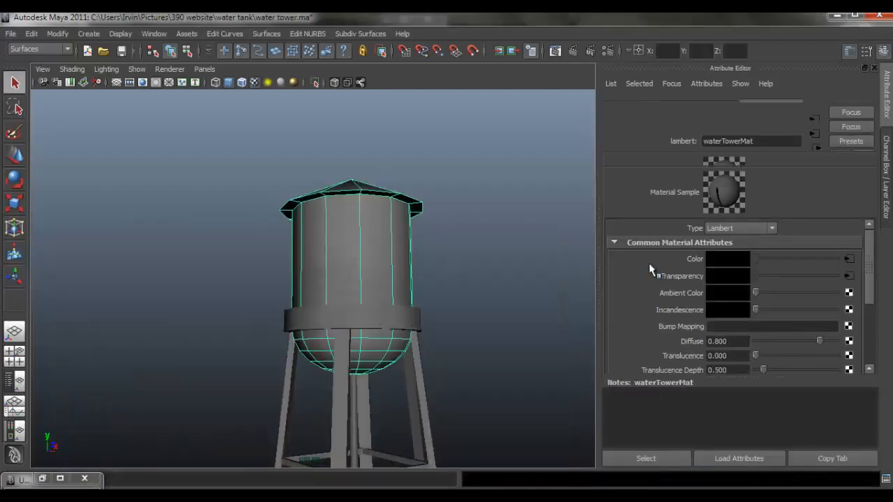
click(848, 259)
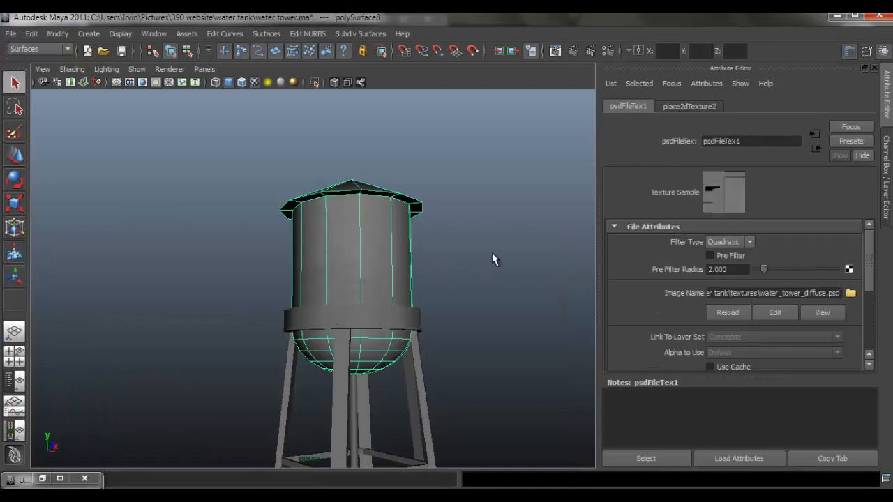
click(492, 259)
Inspect the rust-tinted tank on the model, compare the texture with the concept art and return to Photoshop.
drag(353, 267, 400, 314)
click(168, 497)
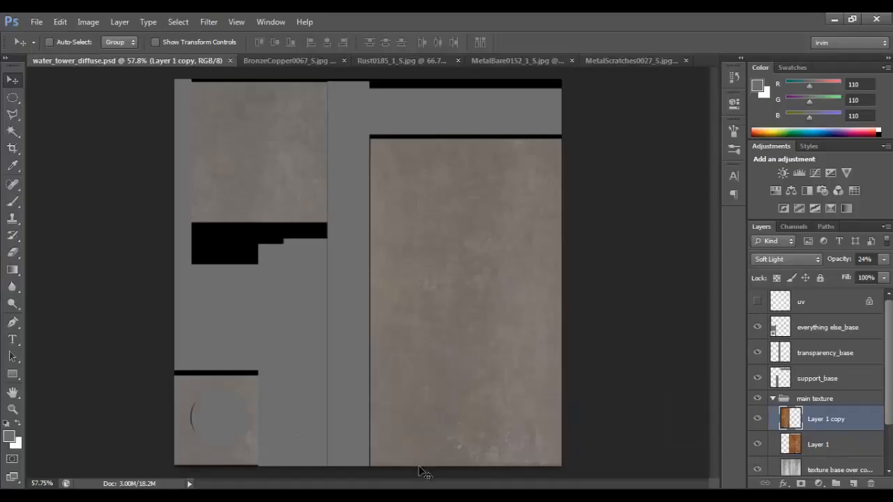
click(419, 497)
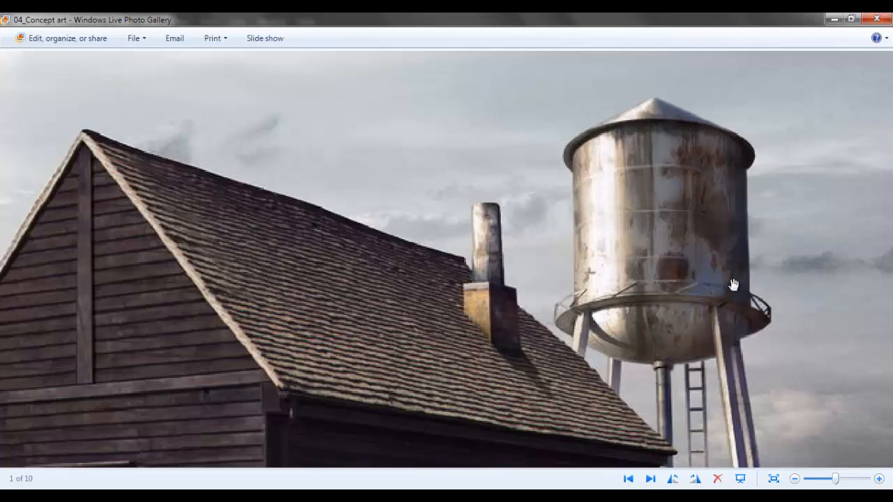
click(408, 497)
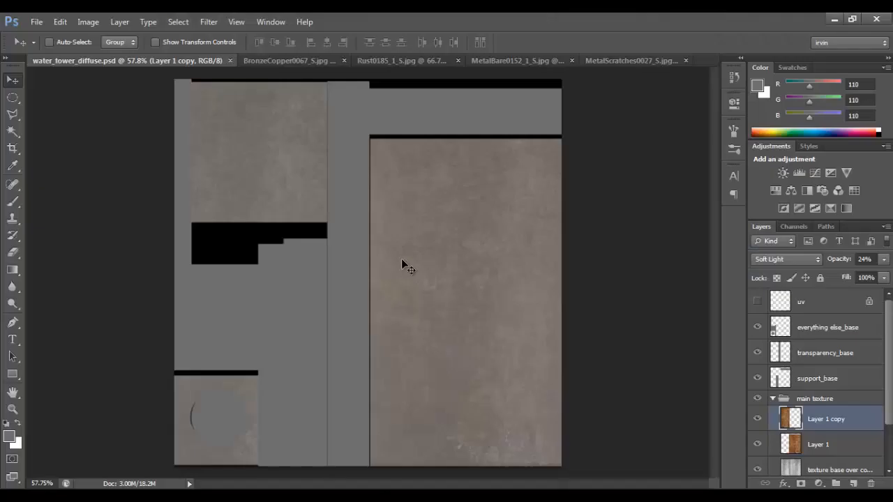
Close the Rust0185_1_S and MetalBare0152_1_S photos, keeping BronzeCopper0067_S and MetalScratches0027_S open.
click(305, 64)
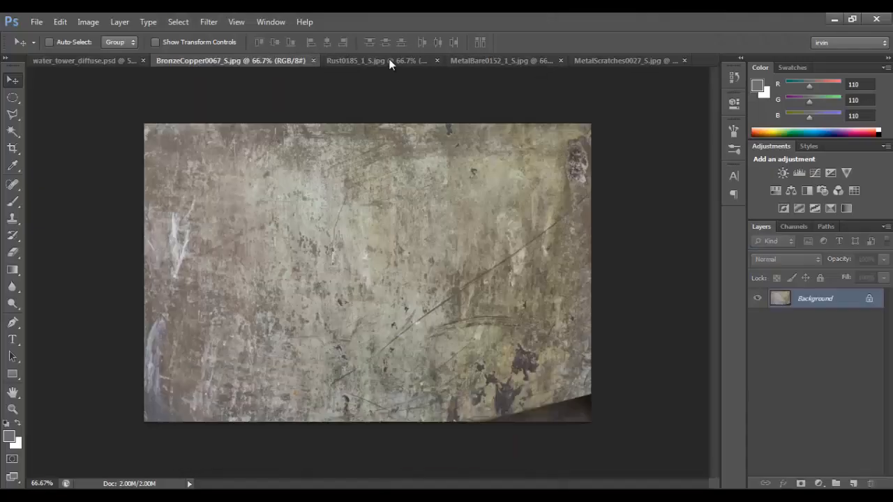
click(395, 58)
click(423, 61)
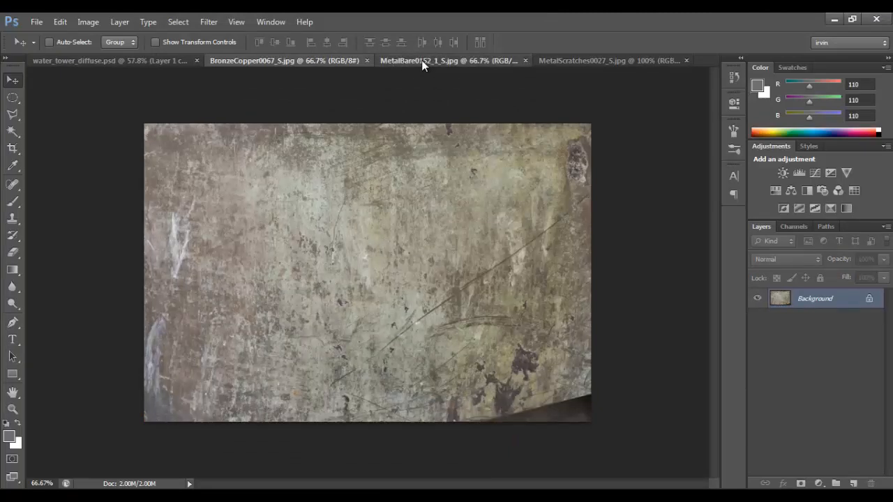
click(422, 60)
click(558, 61)
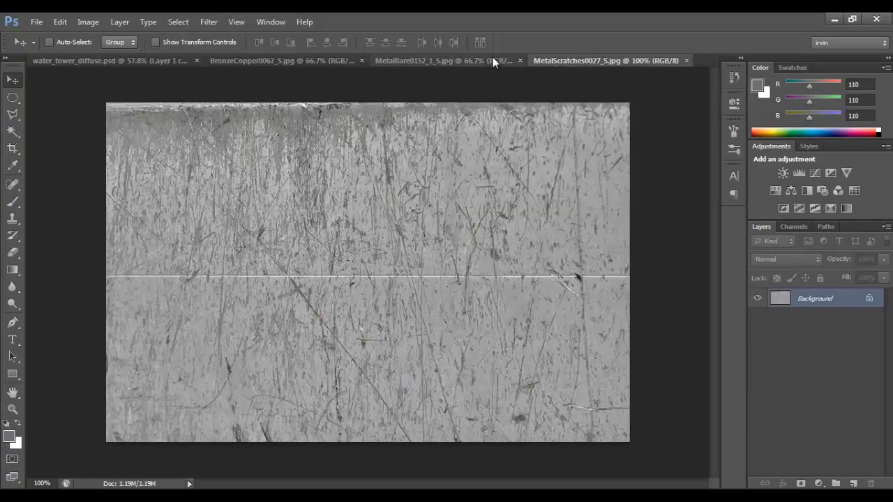
click(520, 61)
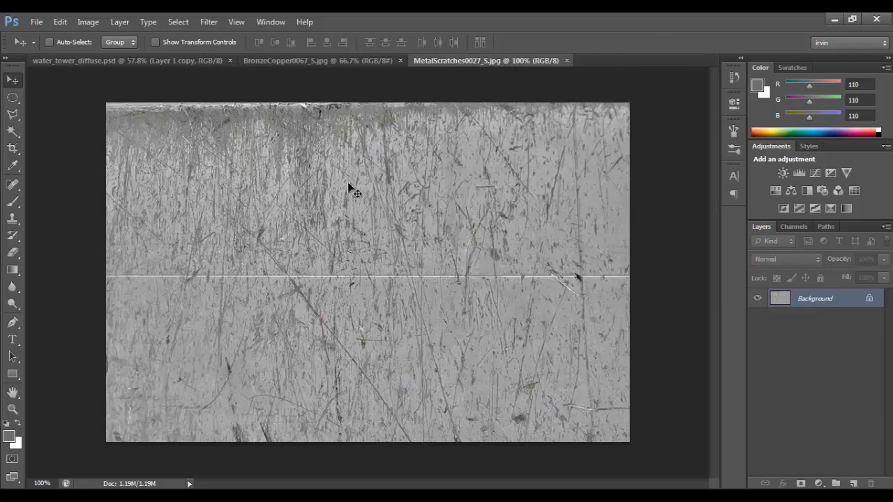
Paste the MetalScratches0027_S photo into water_tower_diffuse.psd, rotate it 90 degrees clockwise and place it over the large tank panel.
click(135, 60)
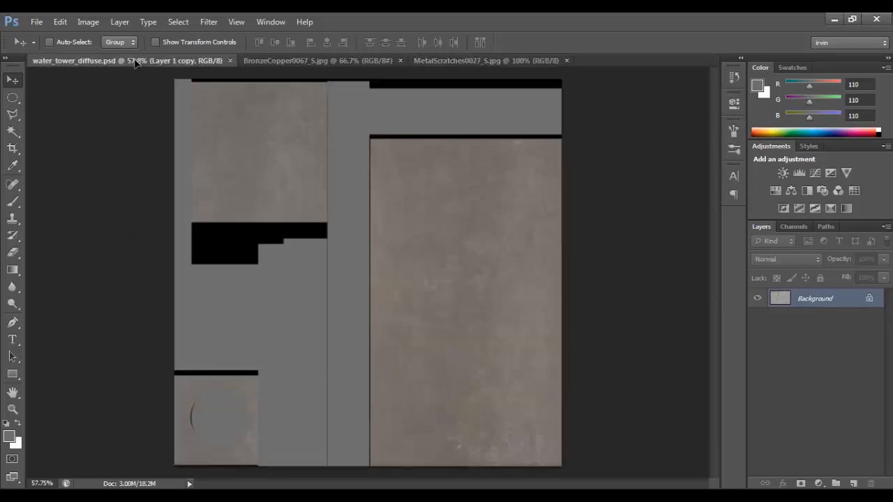
key(ctrl+v)
key(ctrl+t)
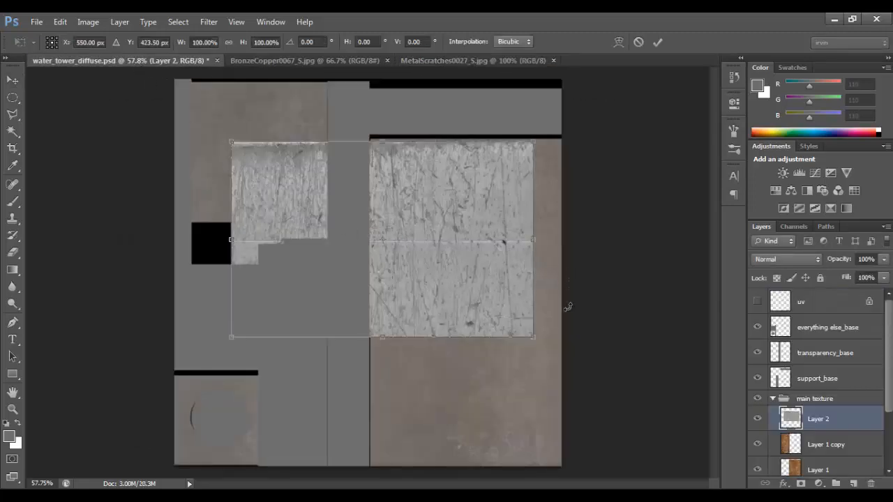
drag(568, 307, 461, 302)
key(Return)
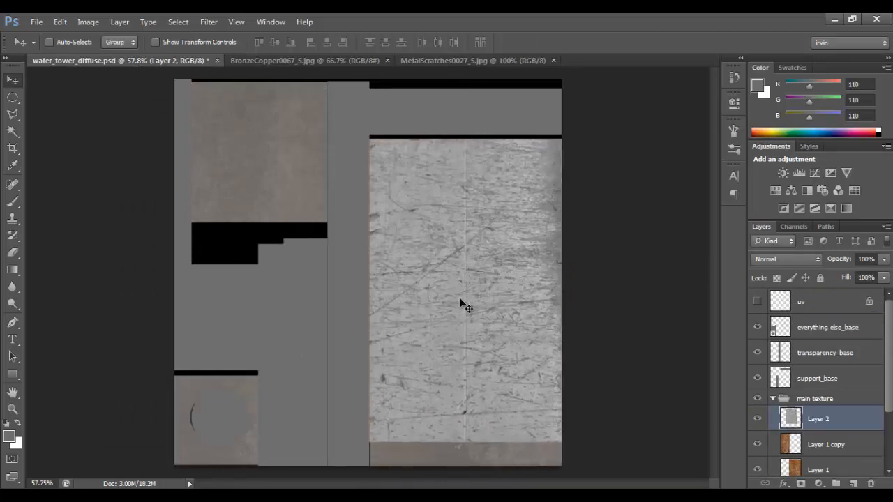
Set the scratches layer's blend mode to Soft Light and lower its opacity to 39%.
click(802, 260)
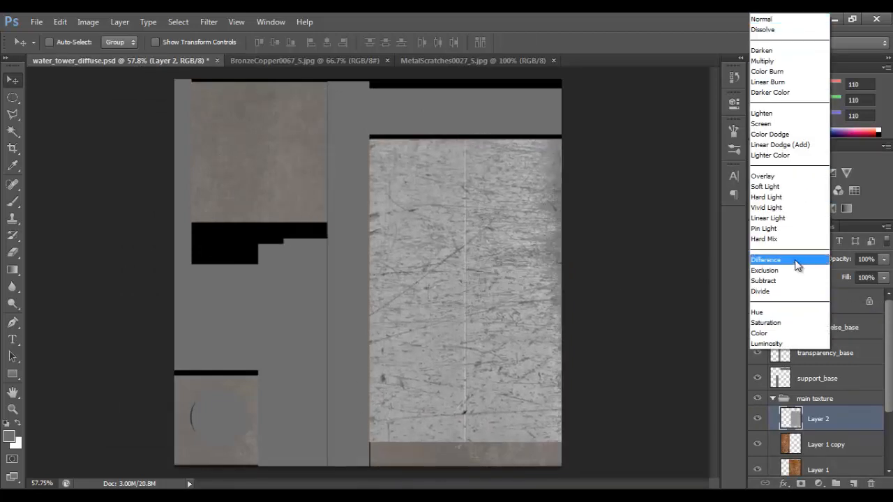
click(785, 190)
key(Up)
key(Down)
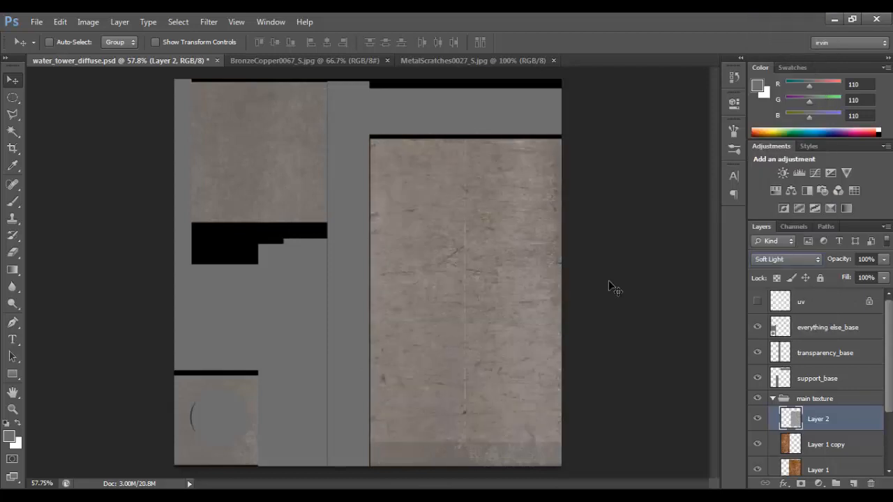
drag(527, 278, 555, 296)
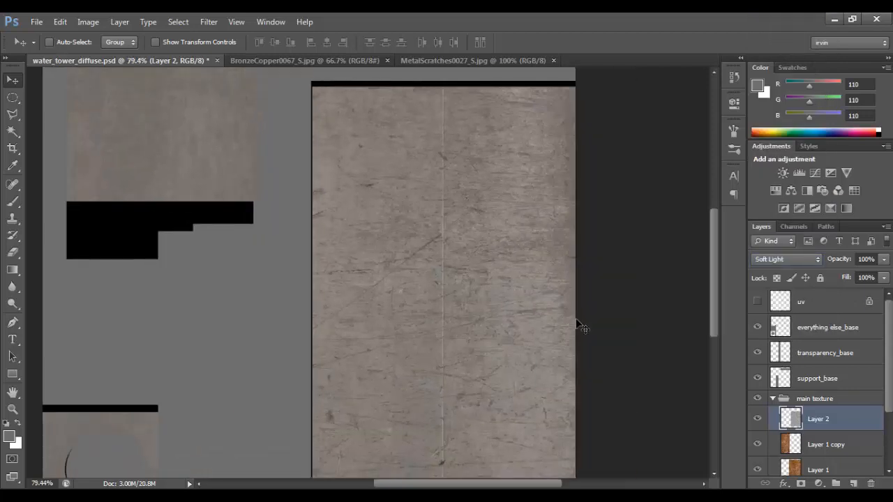
click(884, 260)
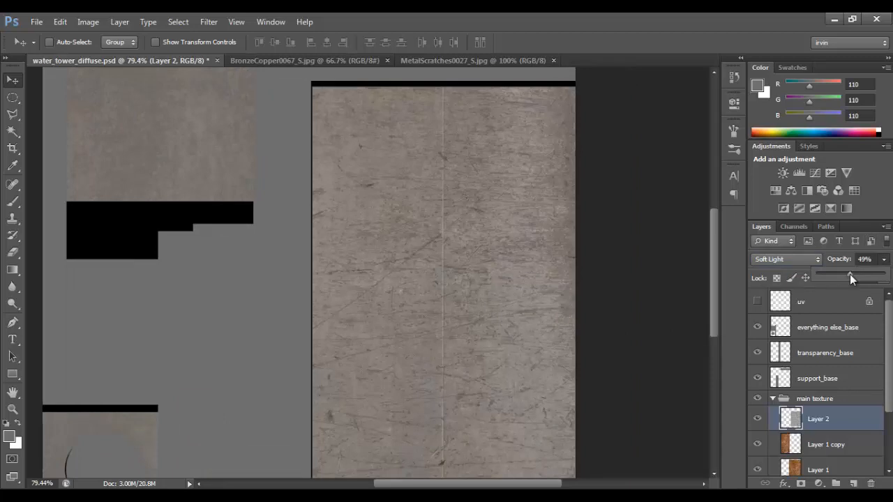
drag(843, 275, 841, 275)
Stretch the scratches layer vertically at both ends so it covers the full height of the large tank panel.
drag(434, 298, 422, 235)
scroll(455, 237, down, 3)
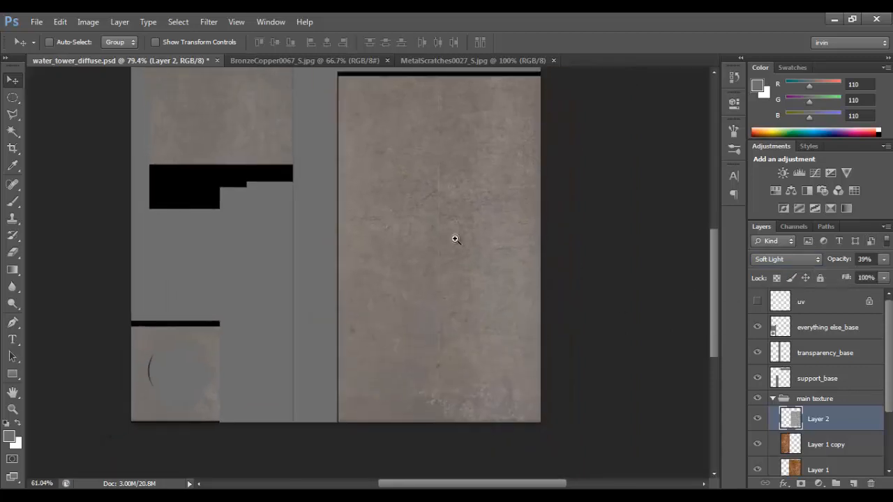
key(ctrl+t)
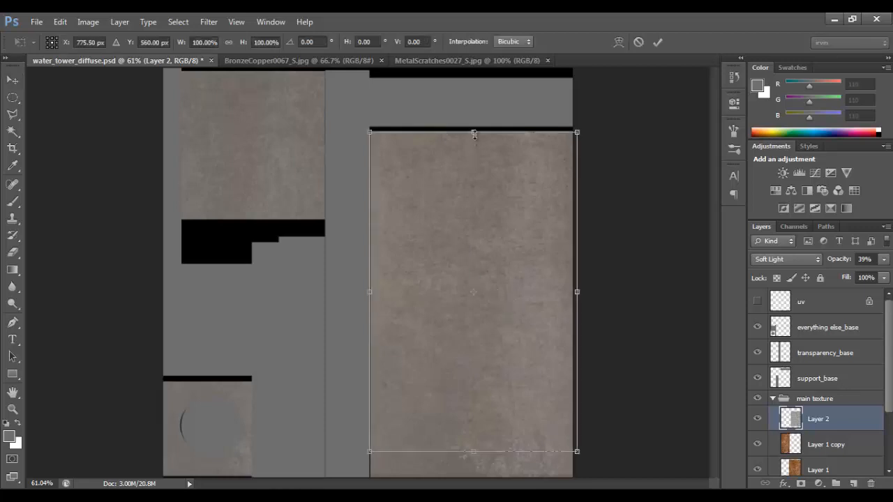
drag(474, 134, 474, 129)
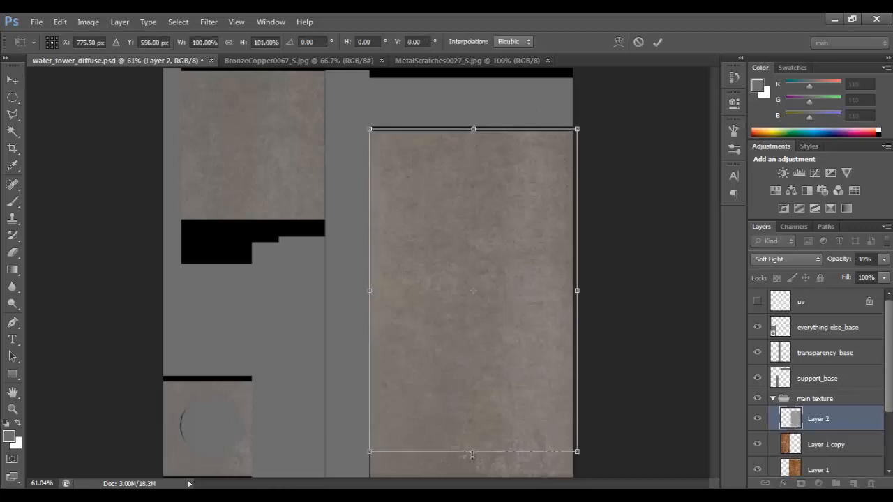
drag(471, 454, 482, 482)
key(Return)
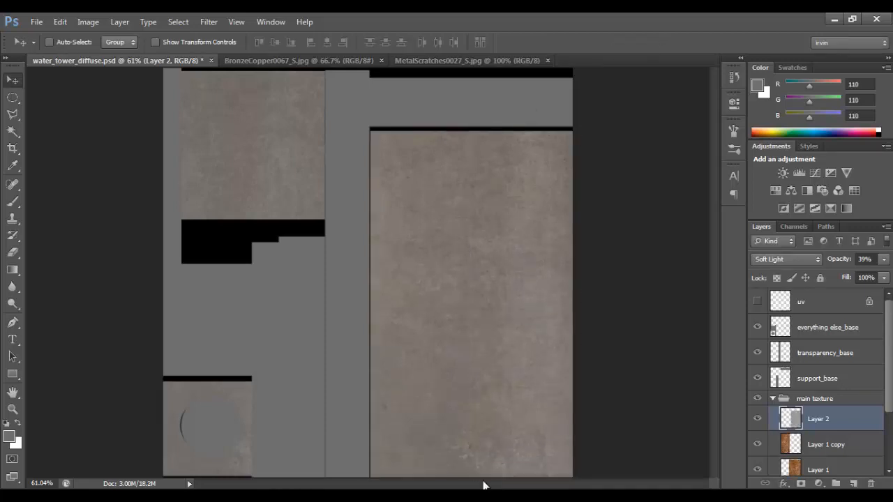
Review the open MetalScratches0027_S and BronzeCopper0067_S photos and go back to the diffuse texture.
click(407, 63)
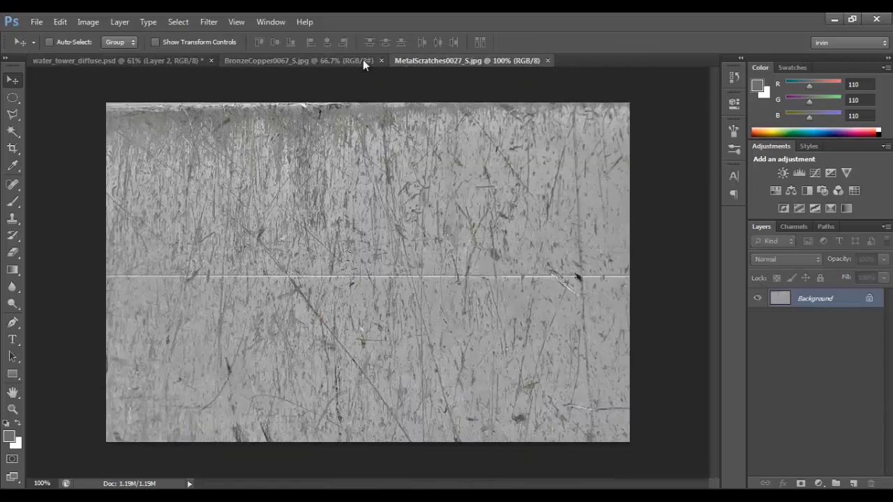
click(363, 60)
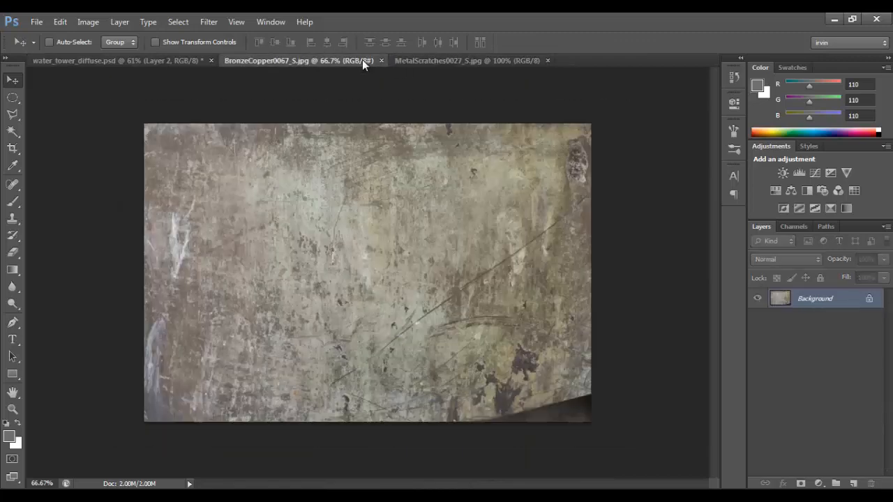
click(187, 61)
drag(508, 322, 520, 344)
Open the MetalLeaking0070_S, MetalRivets0046_1_S and MetalRivets0055_1_S photos from the metals folder together.
key(ctrl+o)
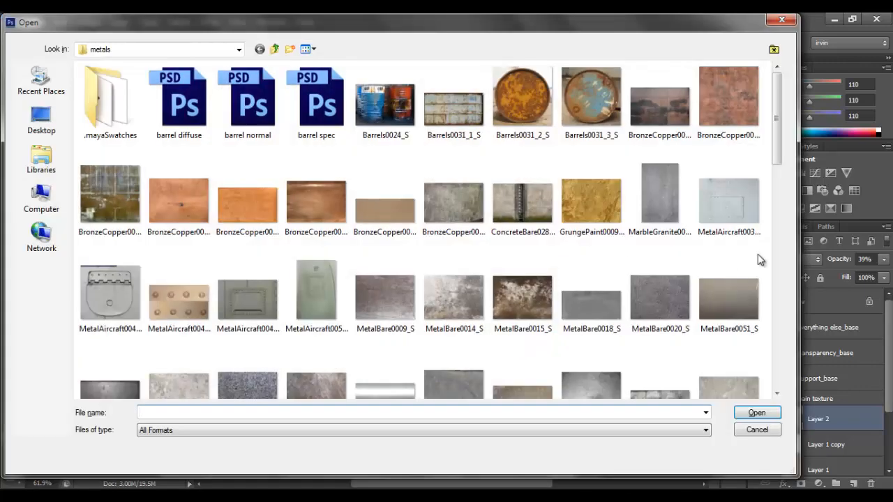
drag(777, 120, 780, 303)
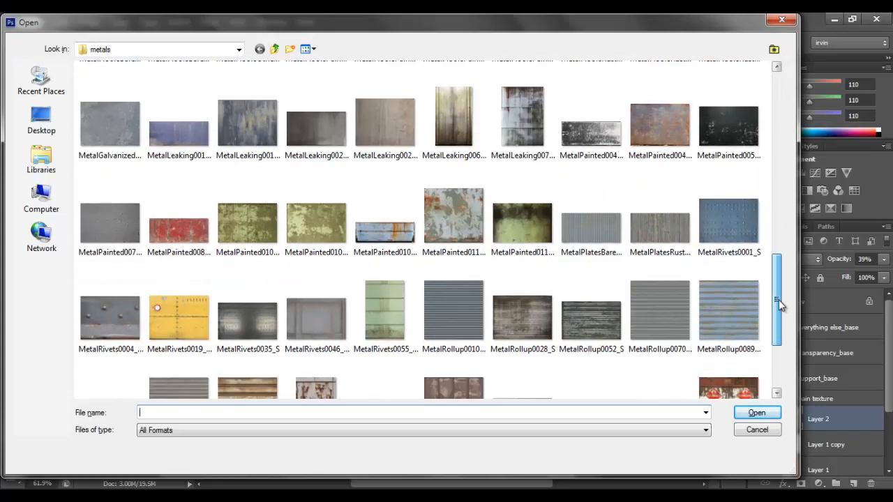
click(522, 117)
ctrl+click(366, 302)
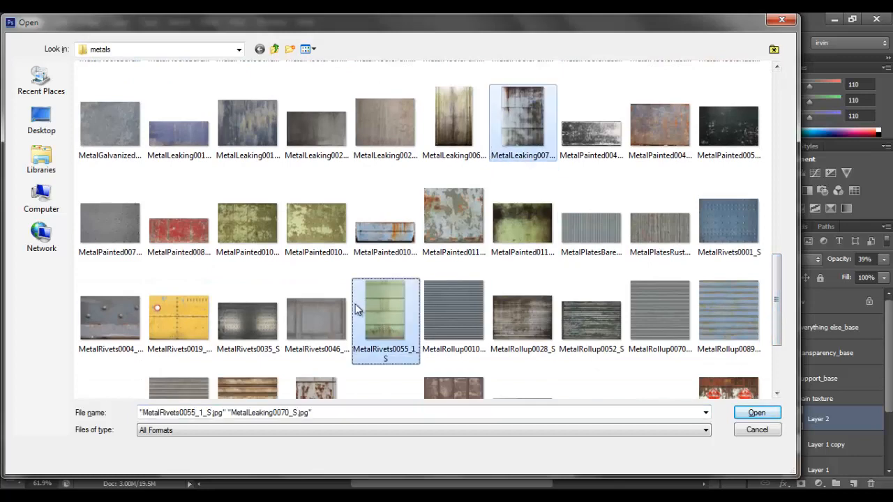
ctrl+click(326, 309)
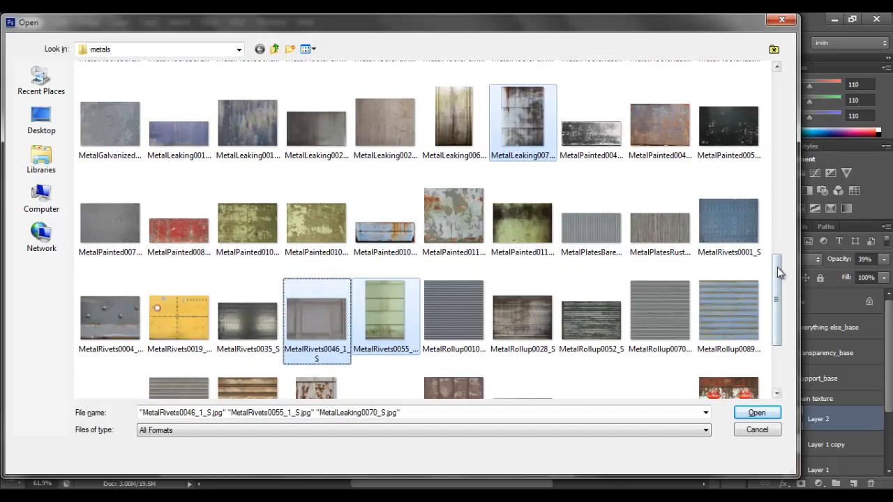
drag(778, 267, 778, 338)
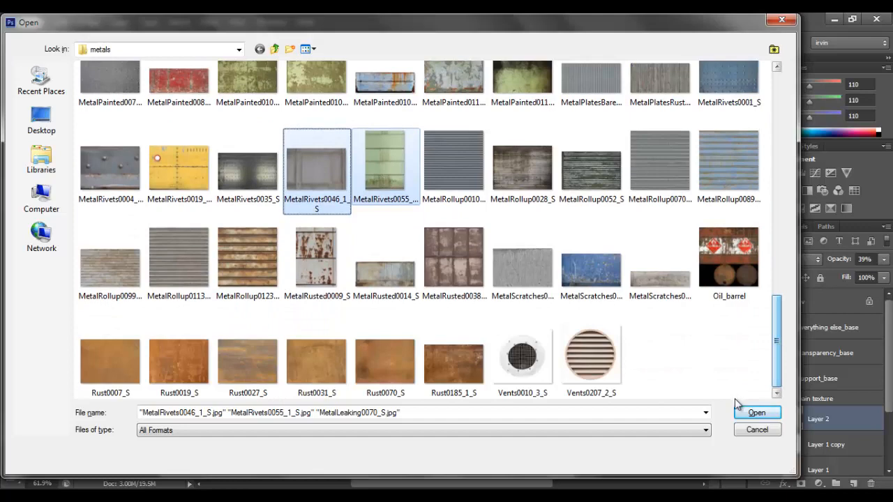
click(757, 412)
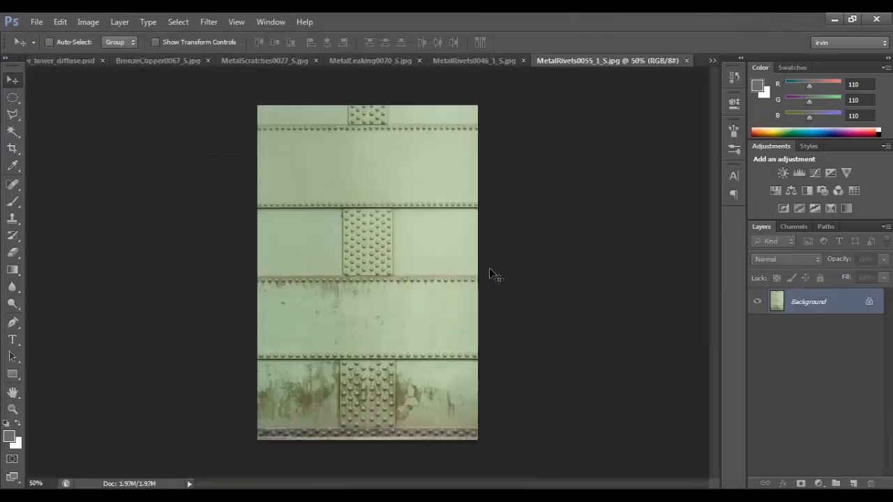
Look over the newly opened photos and copy the MetalLeaking0070_S image into water_tower_diffuse.psd.
scroll(410, 250, up, 1)
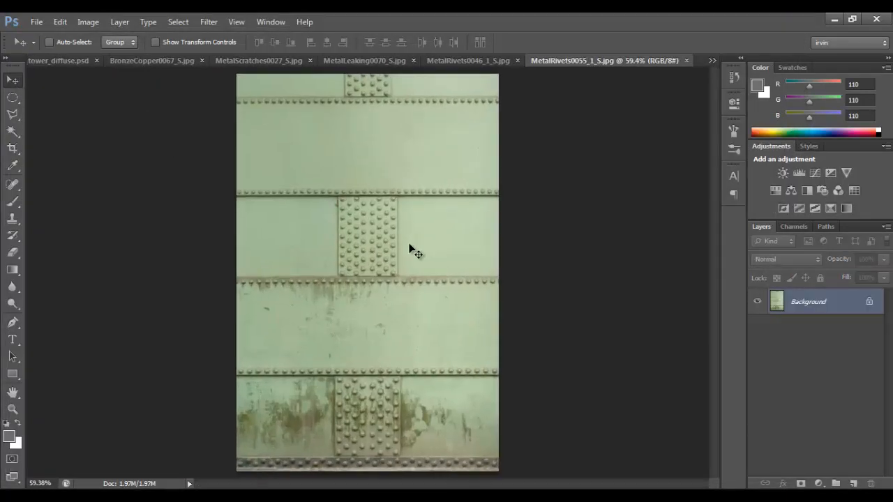
click(478, 62)
click(393, 60)
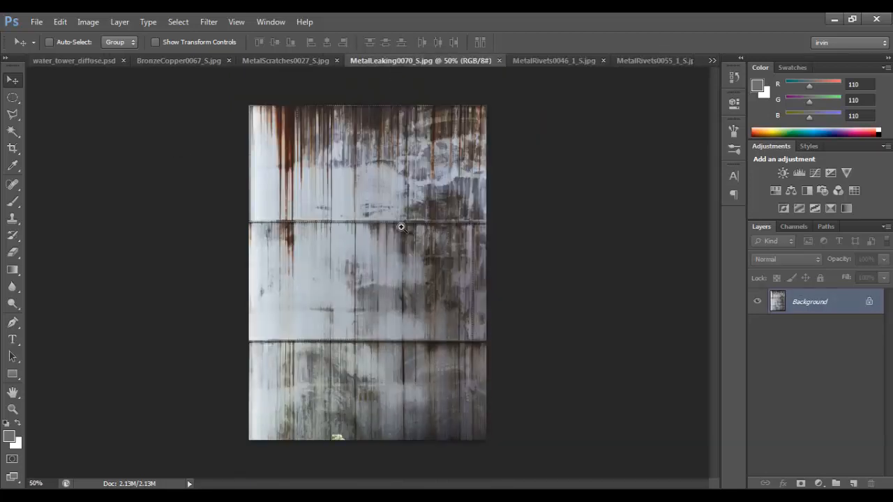
scroll(412, 238, up, 3)
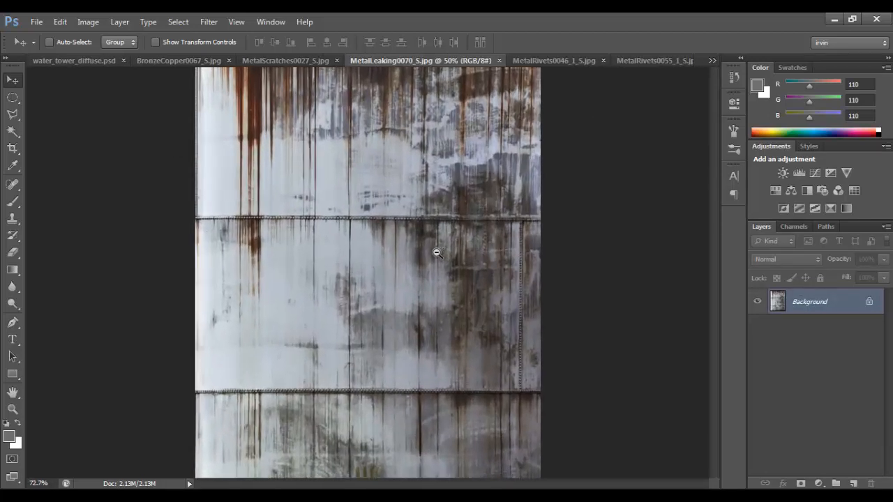
mouse_move(437, 253)
mouse_down()
mouse_move(419, 235)
mouse_move(427, 241)
mouse_up()
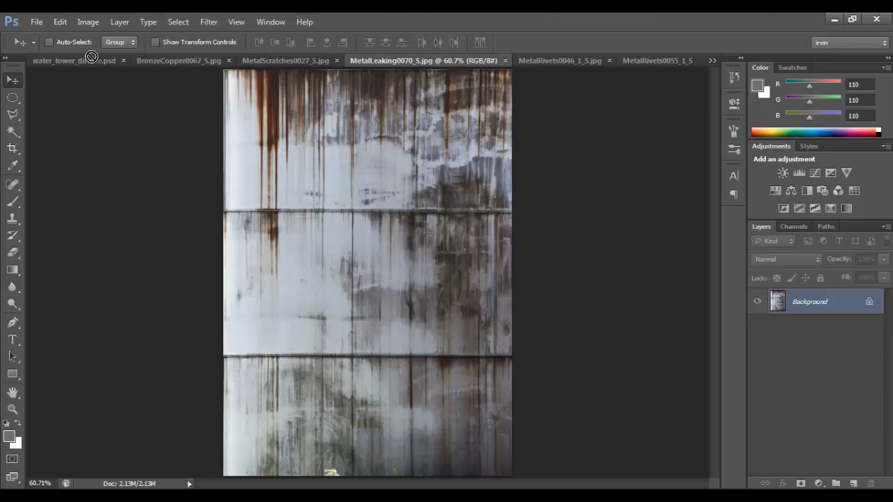
drag(91, 56, 382, 191)
Rotate the leaking-metal layer 90 degrees clockwise, scale it down to the large tank panel's width and align it with the panel's upper edge.
key(ctrl+t)
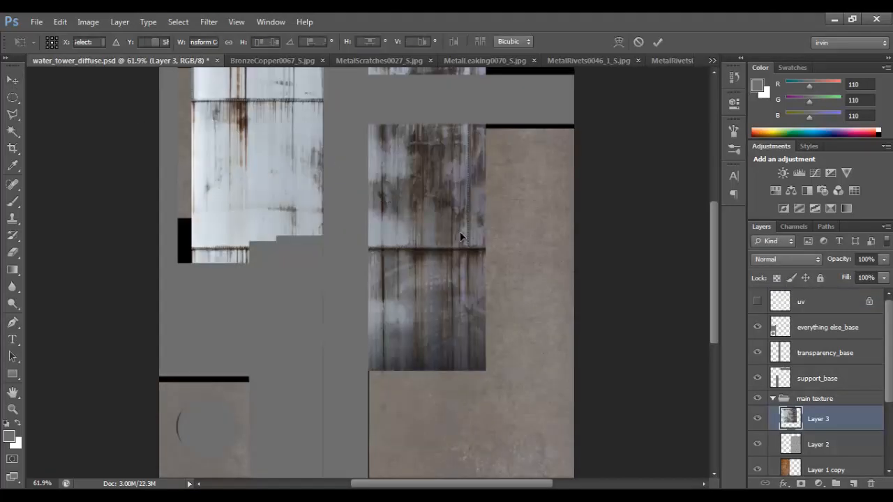
drag(573, 203, 296, 388)
drag(451, 202, 490, 249)
scroll(317, 150, down, 1)
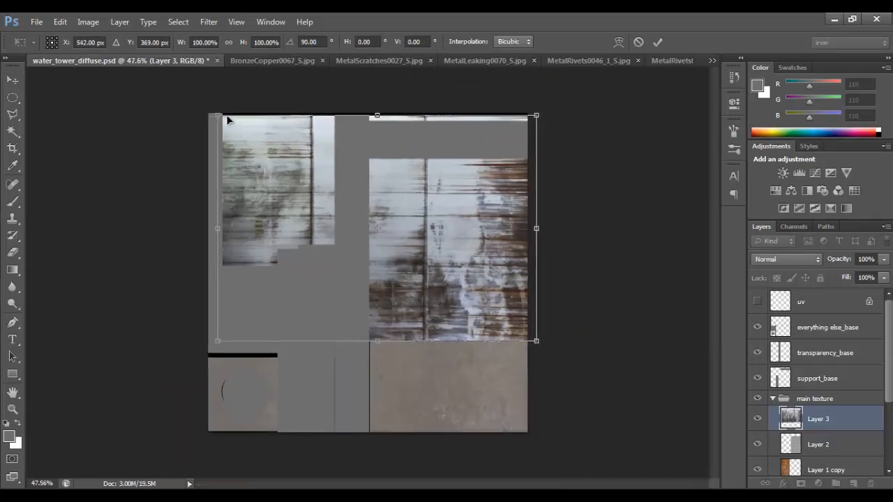
drag(215, 113, 342, 251)
key(Return)
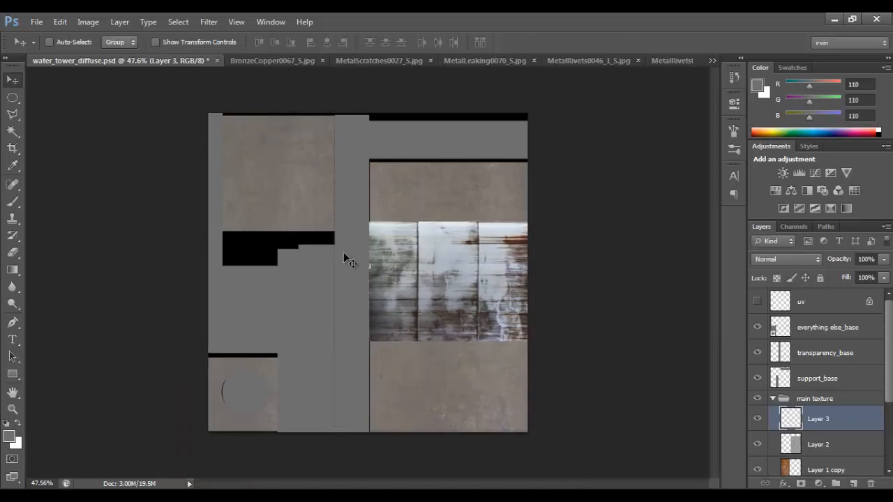
scroll(454, 274, up, 2)
drag(540, 314, 545, 219)
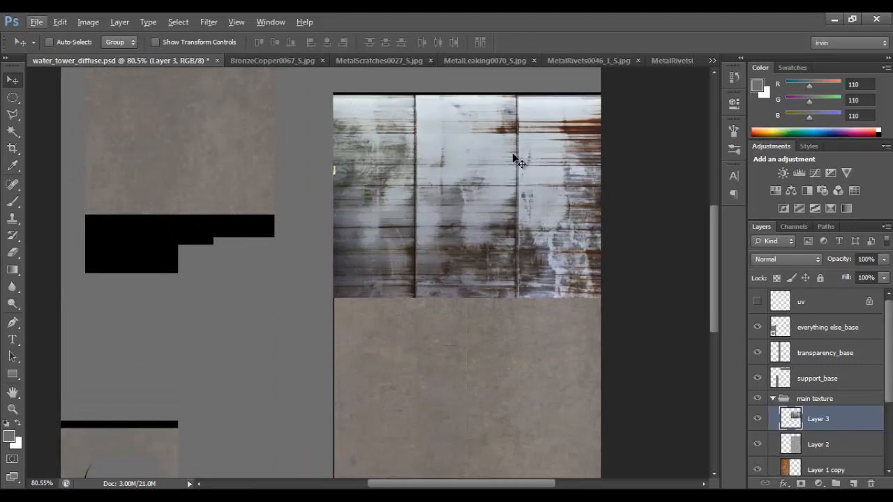
Duplicate the leaking-metal layer directly below the original and flip the copy vertically.
drag(514, 159, 507, 330)
drag(594, 345, 581, 257)
drag(537, 301, 546, 301)
key(ctrl+t)
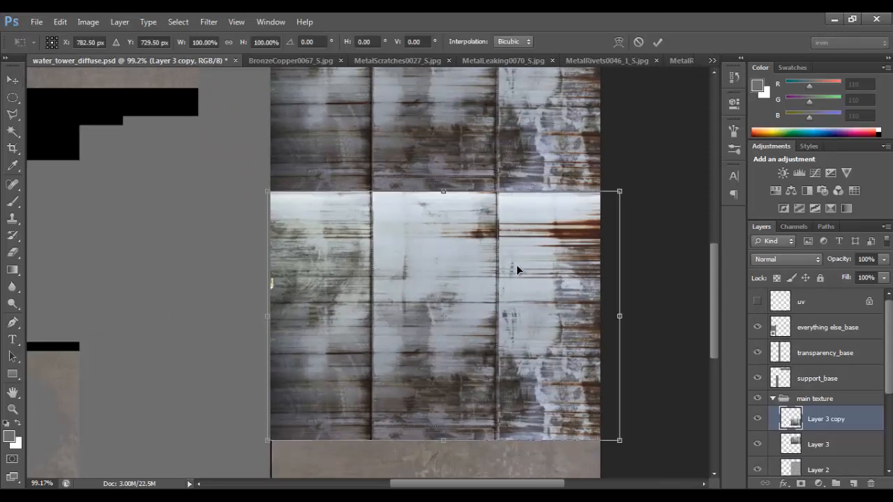
right_click(517, 266)
click(573, 480)
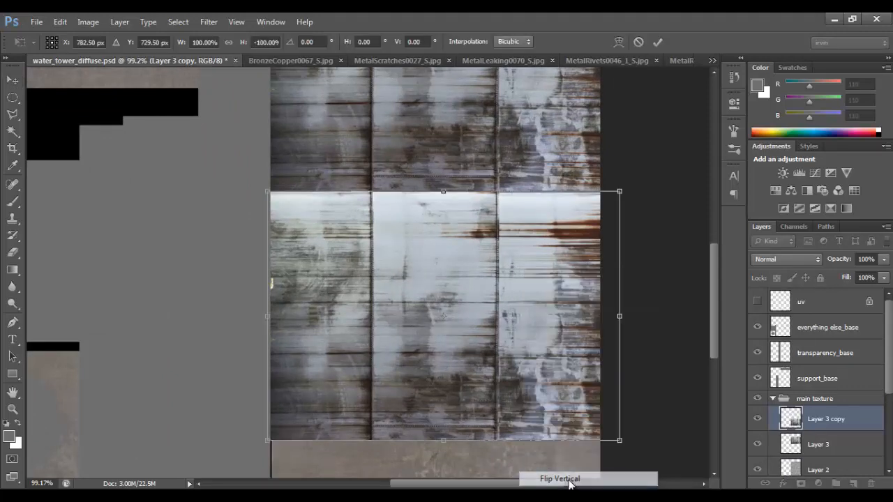
key(Return)
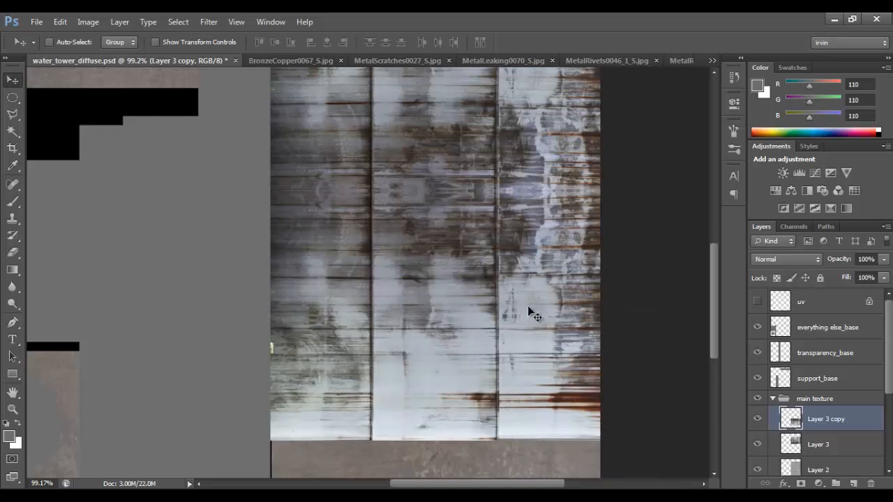
Nudge the flipped copy upward so it overlaps the original and hides the mirrored seam between them.
key(Down)
key(Down)
key(Down)
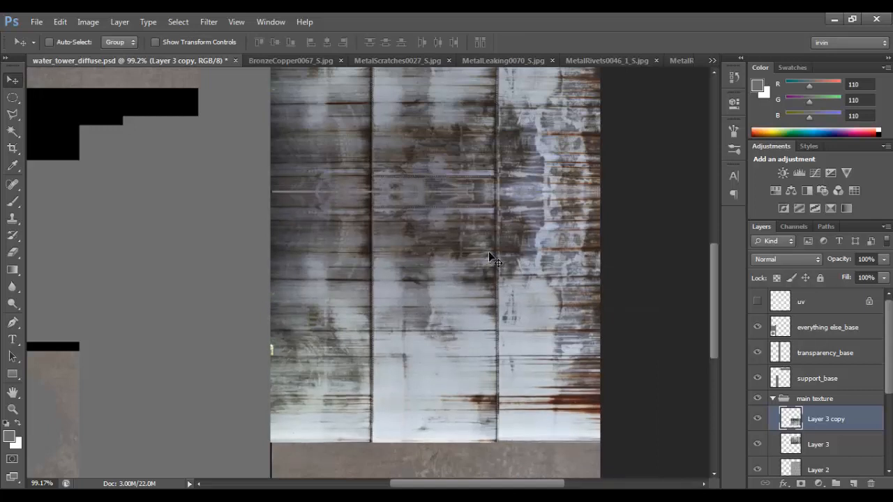
key(Up)
key(Up)
key(Up)
key(Up)
key(Up)
key(Up)
key(Up)
key(Up)
key(Up)
key(Up)
key(Up)
key(Up)
key(Up)
key(Up)
key(Up)
key(Up)
key(Up)
key(Up)
key(Up)
key(Up)
key(Up)
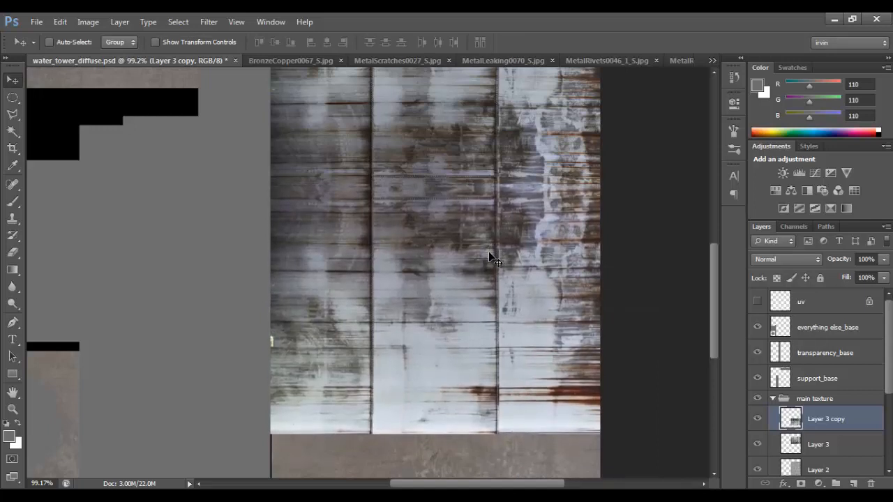
key(Up)
key(Up)
key(Up)
key(Up)
key(Up)
key(Up)
key(Up)
key(Up)
key(Up)
key(Up)
key(Up)
key(Up)
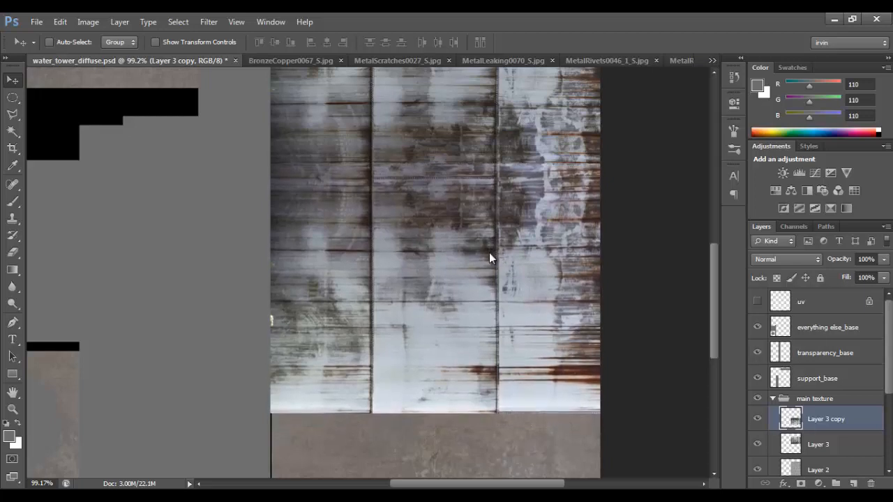
mouse_move(498, 272)
mouse_down()
mouse_move(456, 259)
mouse_move(493, 269)
mouse_up()
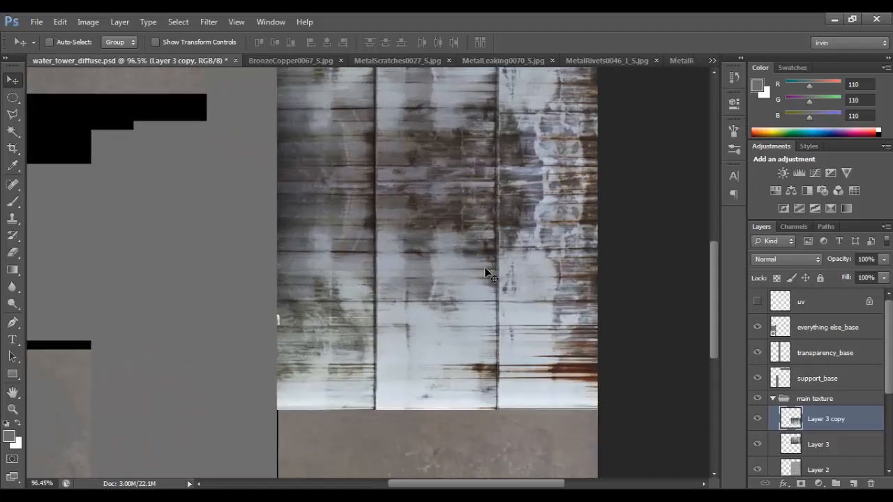
drag(490, 172, 512, 196)
scroll(510, 308, down, 3)
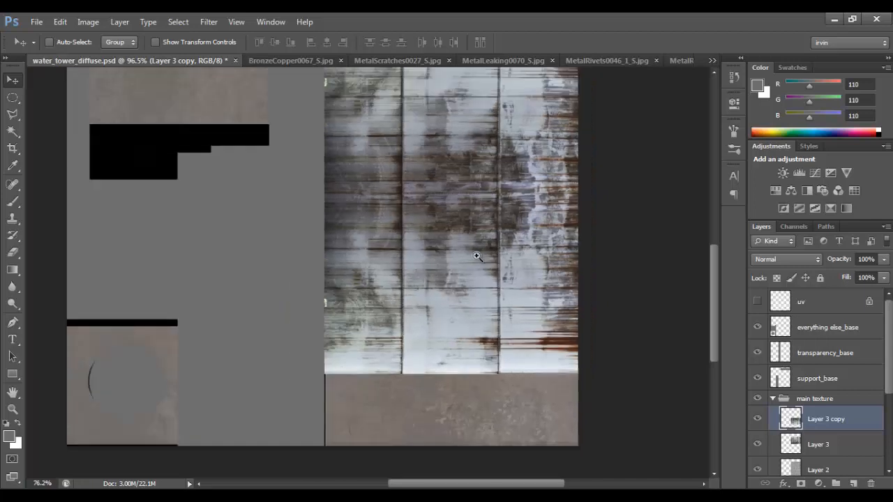
scroll(517, 335, up, 2)
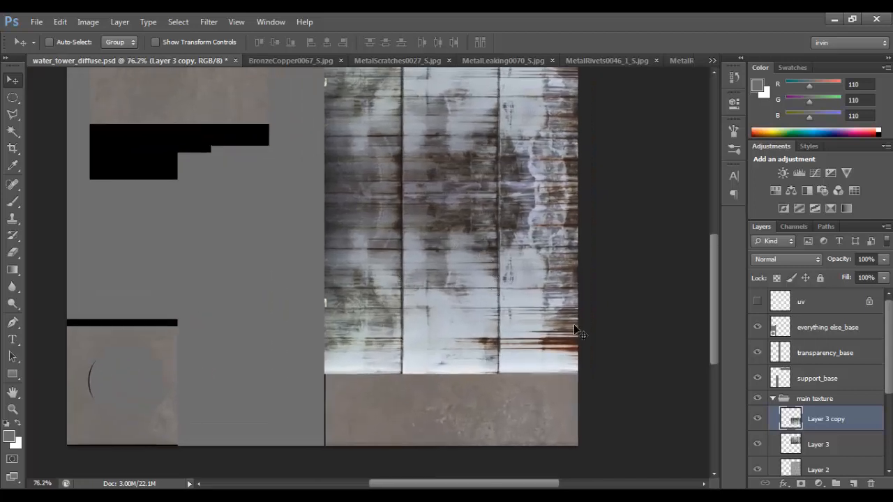
Merge the two leaking-metal layers into one and set its blend mode to Overlay.
shift+click(818, 445)
right_click(824, 432)
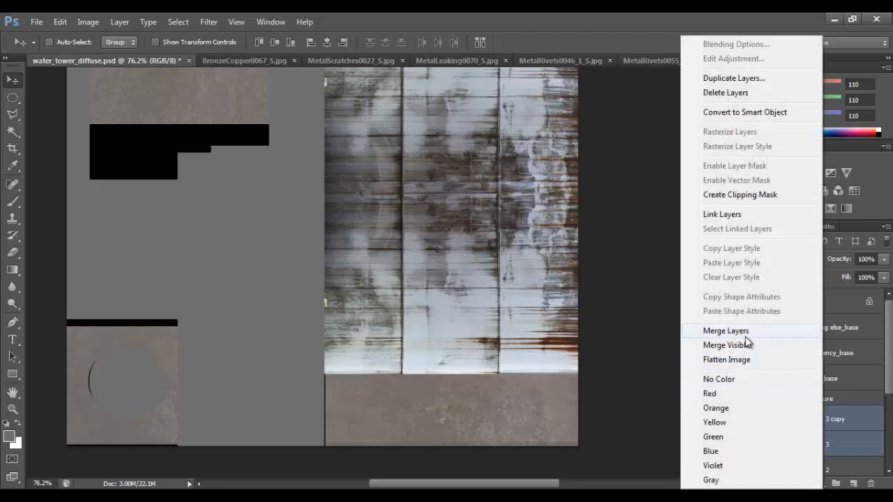
click(747, 333)
click(804, 261)
click(772, 182)
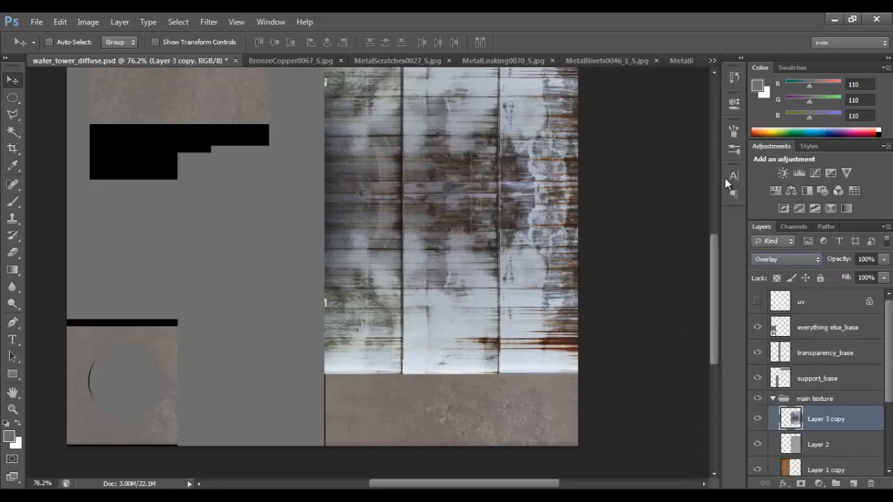
Compare other blend modes on the merged leaking-metal layer, including Soft Light, Screen, Darker Color, Linear Light and Divide, and return it to Overlay.
key(shift+plus)
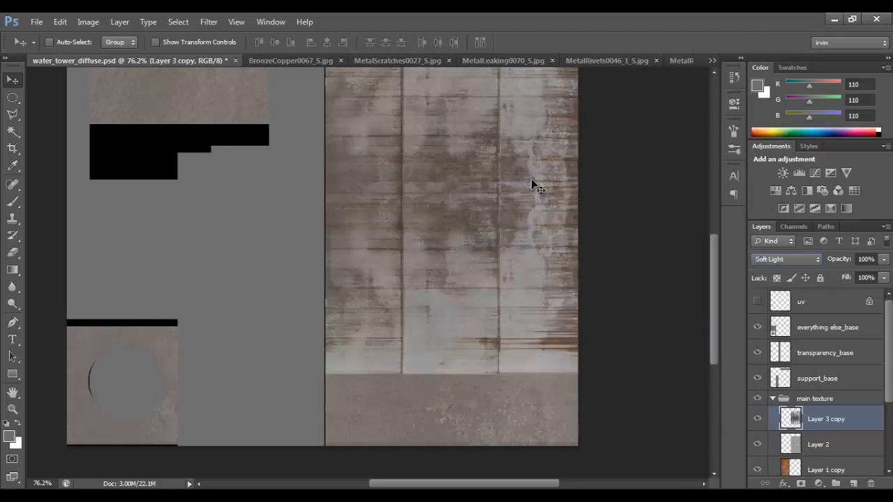
key(shift+minus)
key(shift+minus)
key(shift+minus)
key(shift+minus)
key(shift+minus)
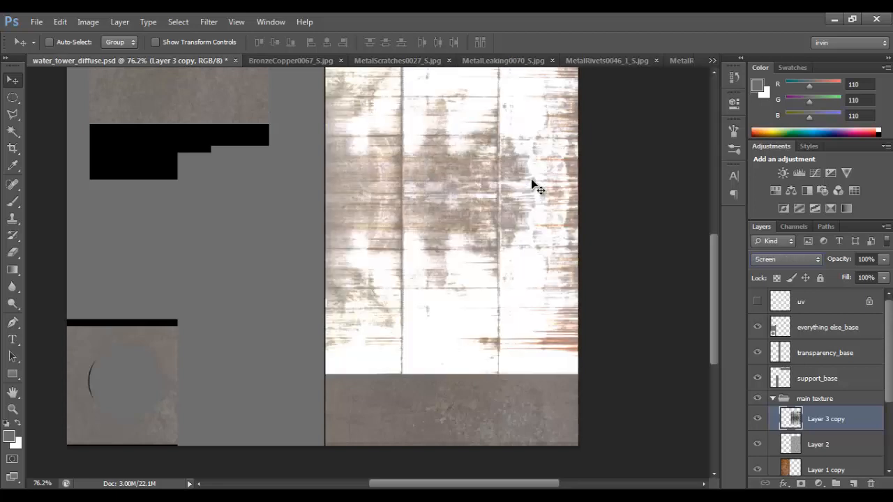
key(shift+minus)
key(shift+minus)
key(shift+minus)
key(shift+plus)
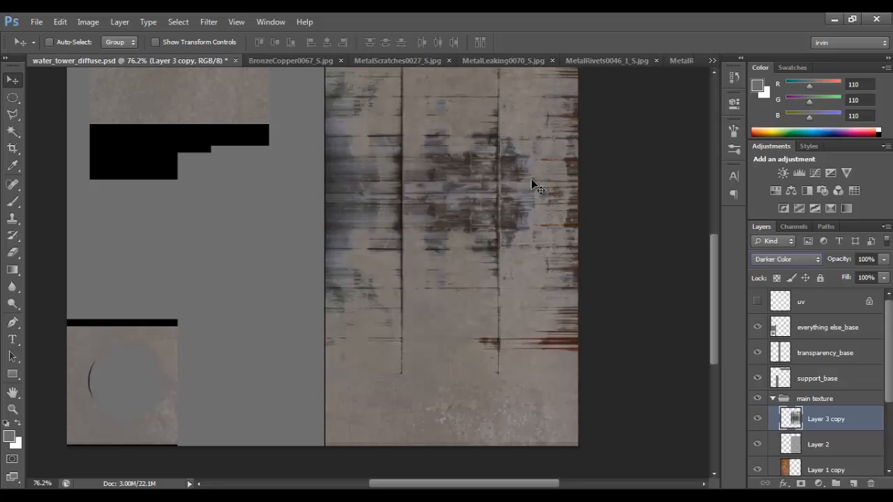
key(shift+minus)
key(shift+plus)
key(shift+minus)
key(shift+minus)
key(shift+minus)
key(shift+minus)
key(shift+minus)
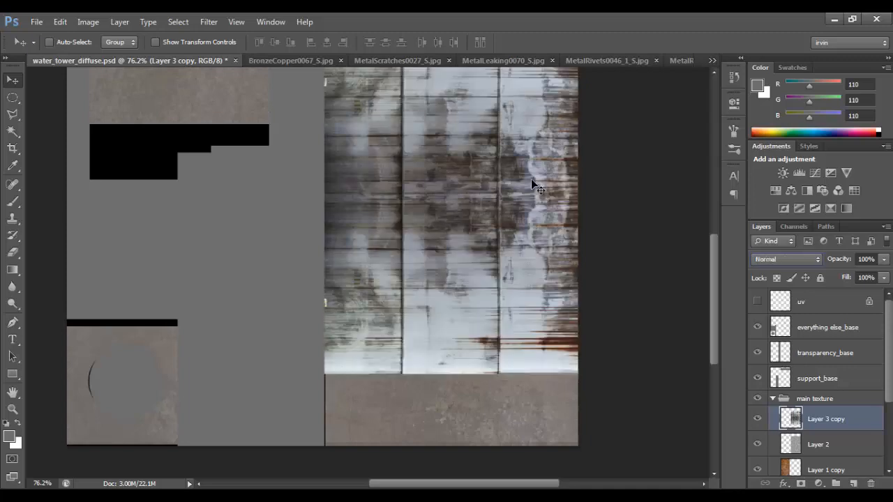
key(shift+plus)
key(shift+plus)
key(shift+plus)
key(shift+plus)
key(shift+plus)
key(shift+plus)
key(shift+plus)
key(shift+plus)
key(shift+plus)
key(shift+plus)
key(shift+plus)
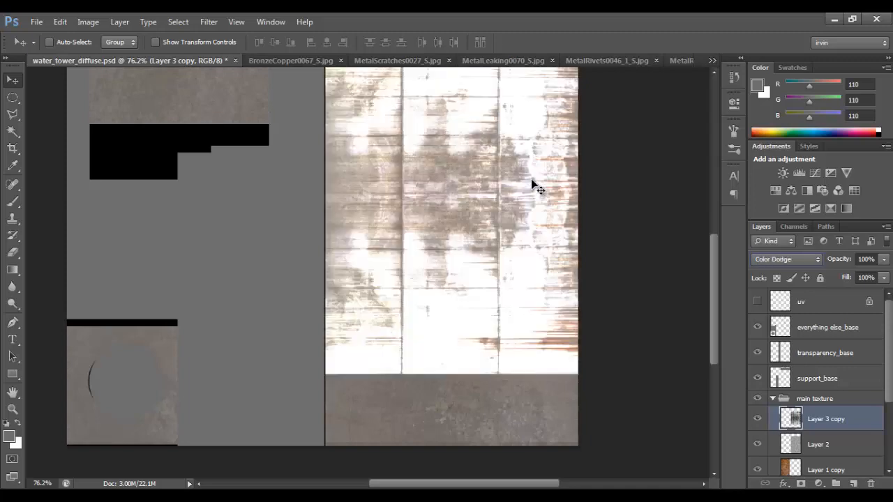
key(shift+plus)
key(shift+plus)
key(shift+plus)
key(shift+plus)
key(shift+plus)
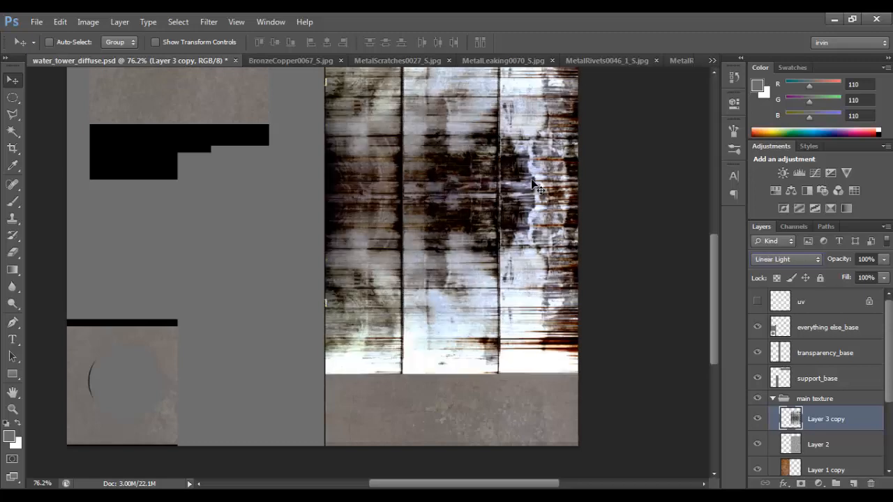
key(shift+plus)
key(shift+plus)
key(shift+minus)
key(shift+minus)
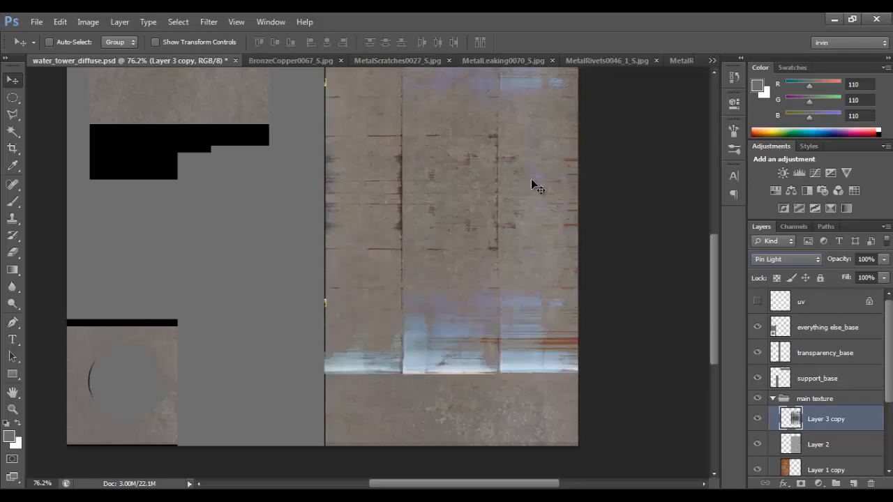
key(shift+plus)
key(shift+minus)
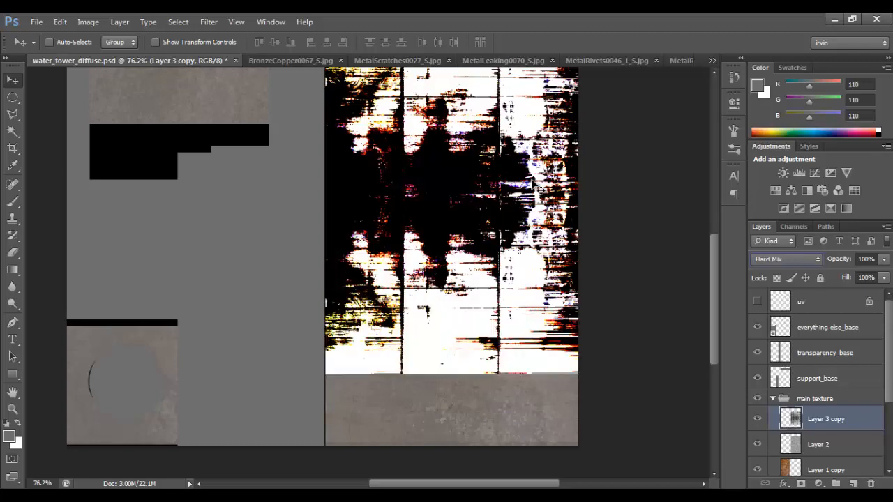
key(shift+minus)
key(shift+plus)
key(shift+plus)
key(shift+plus)
key(shift+plus)
key(shift+plus)
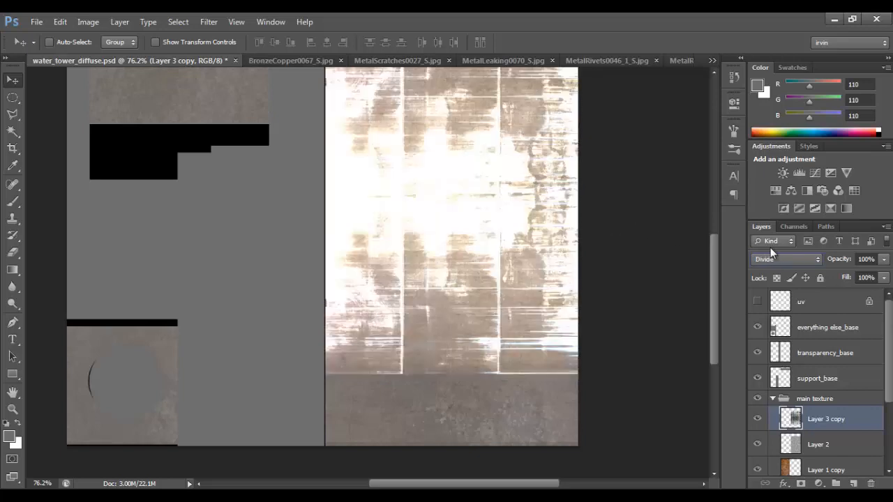
click(789, 261)
click(770, 177)
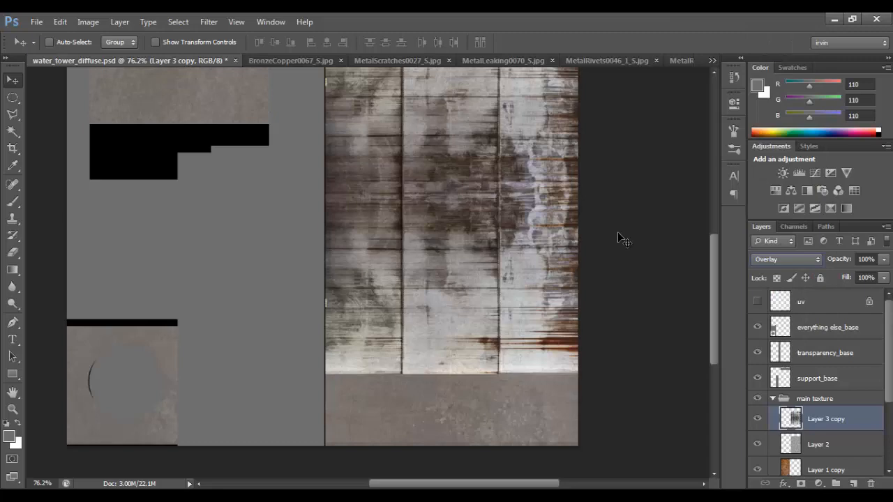
Set the merged leaking-metal layer's blend mode to Soft Light and save the texture file.
key(shift+plus)
drag(552, 258, 545, 298)
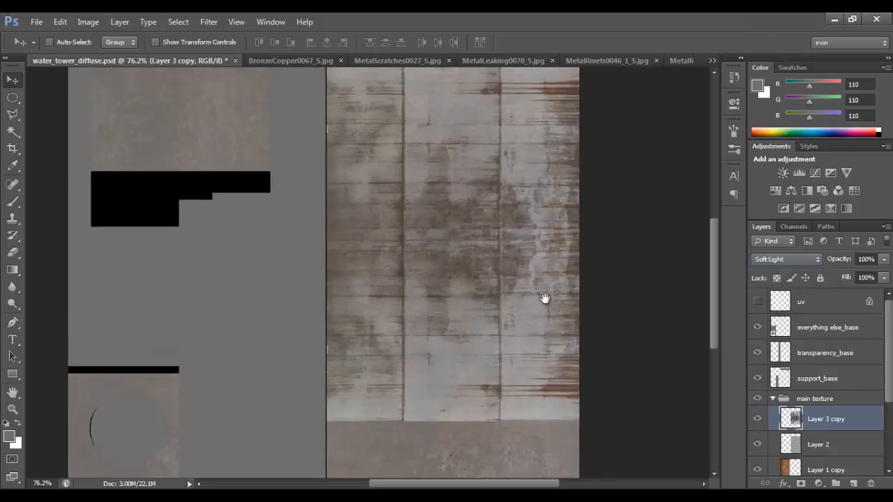
key(ctrl+s)
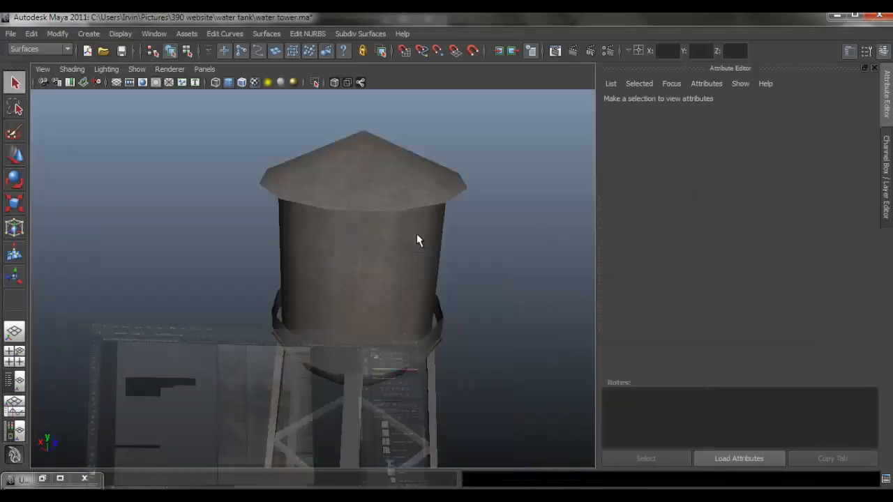
Reload the diffuse texture from the tank's material in Maya and inspect the rusty wall from another side.
click(417, 233)
click(849, 257)
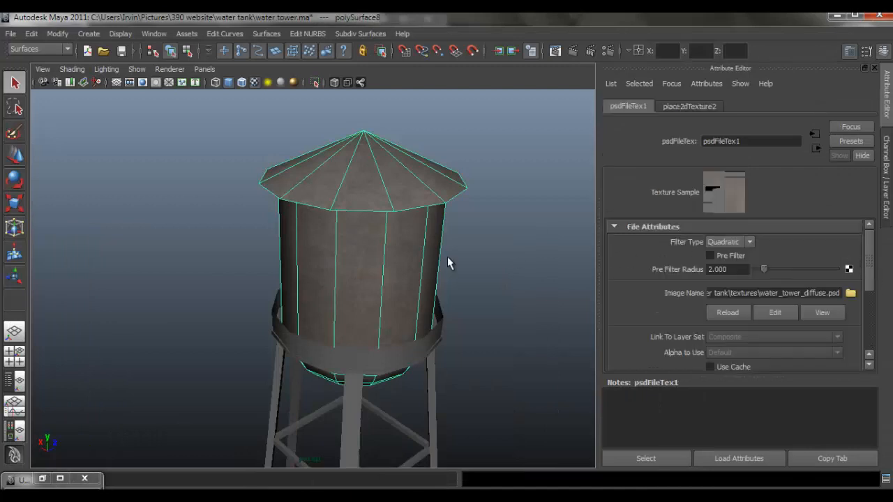
click(496, 271)
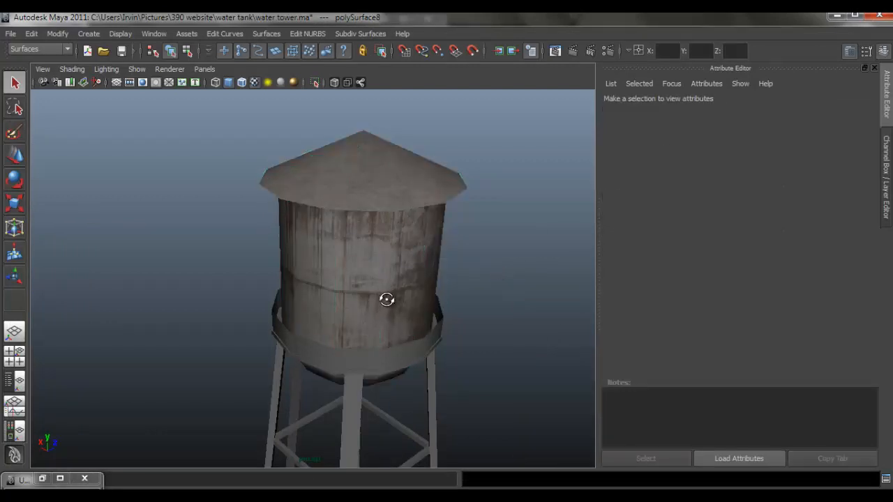
drag(385, 299, 477, 328)
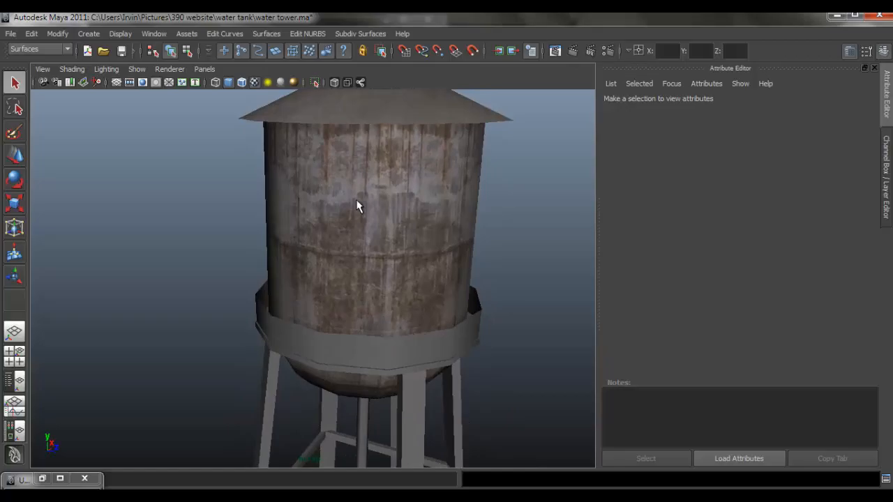
Return to Photoshop and scale the leaking-metal layer down to about 56% of its size.
click(160, 495)
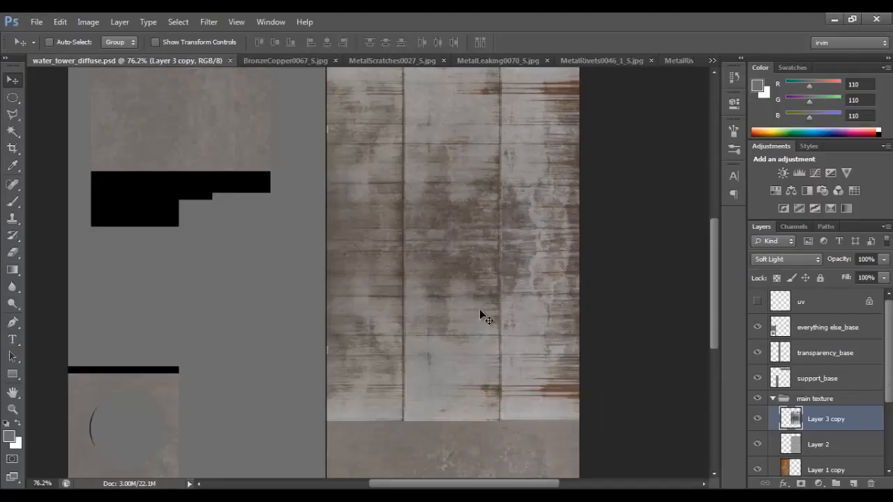
key(ctrl+t)
scroll(479, 175, down, 5)
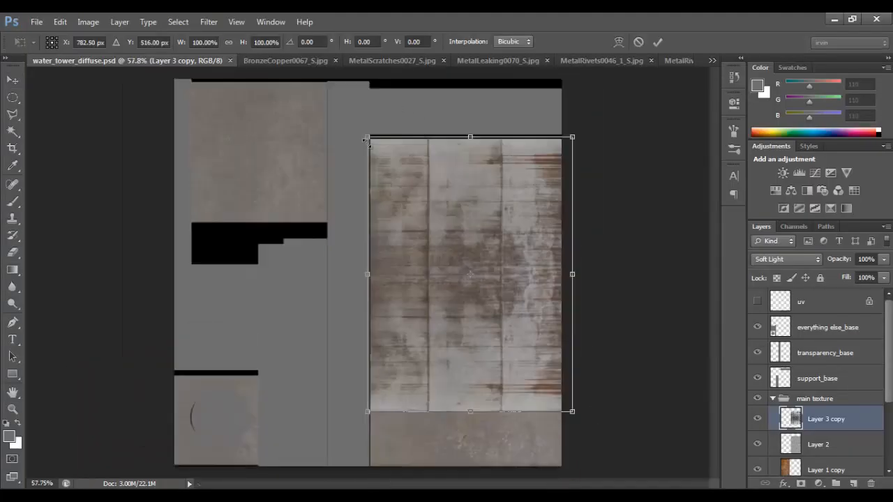
drag(363, 129, 458, 257)
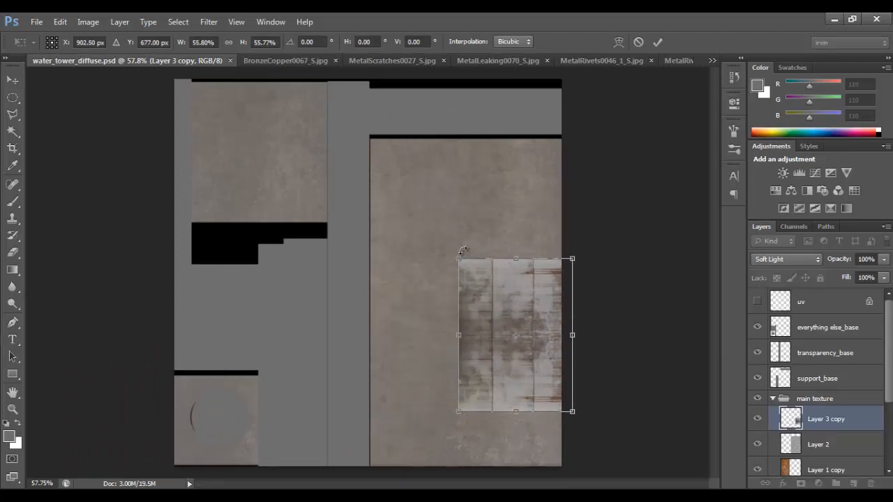
key(Return)
Show the UV layout and move the reduced leaking-metal layer to the top of the tank wall's UV shell.
click(758, 301)
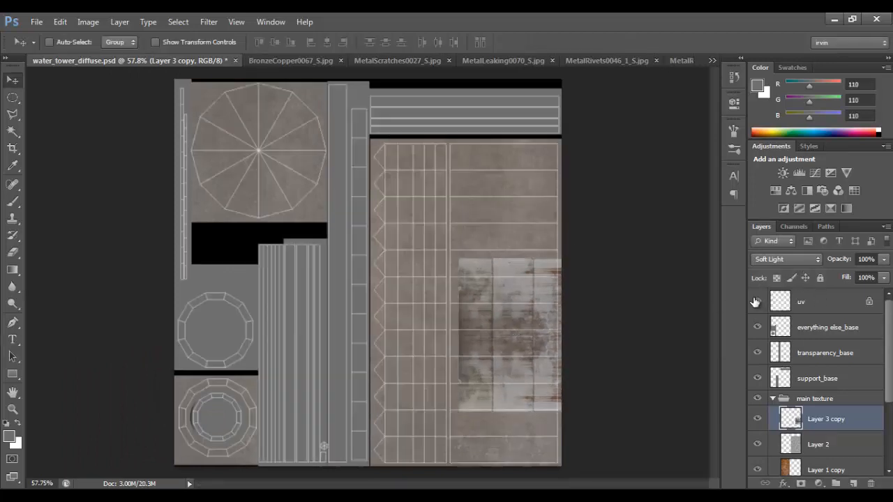
drag(508, 370, 533, 237)
drag(557, 264, 575, 273)
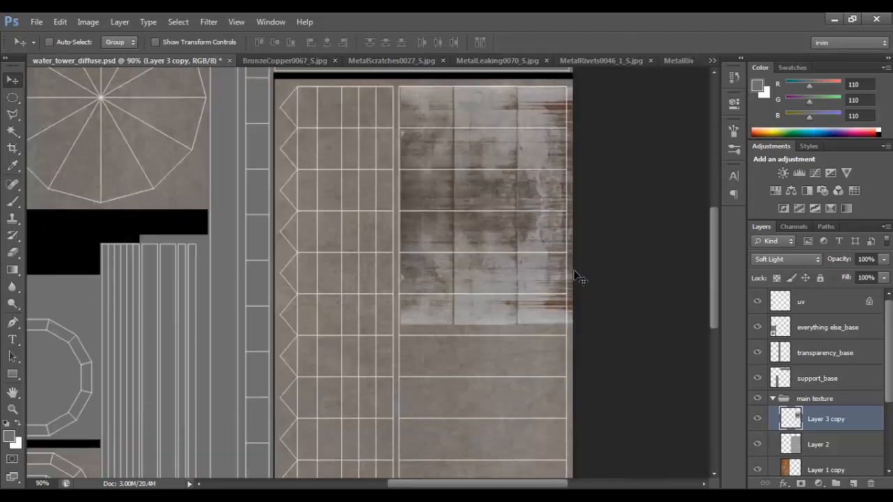
Nudge the leaking-metal layer left until it slightly overlaps the left edge of the tank wall's UV shell.
key(Left)
key(Left)
key(Left)
key(Left)
key(Left)
key(Left)
key(Left)
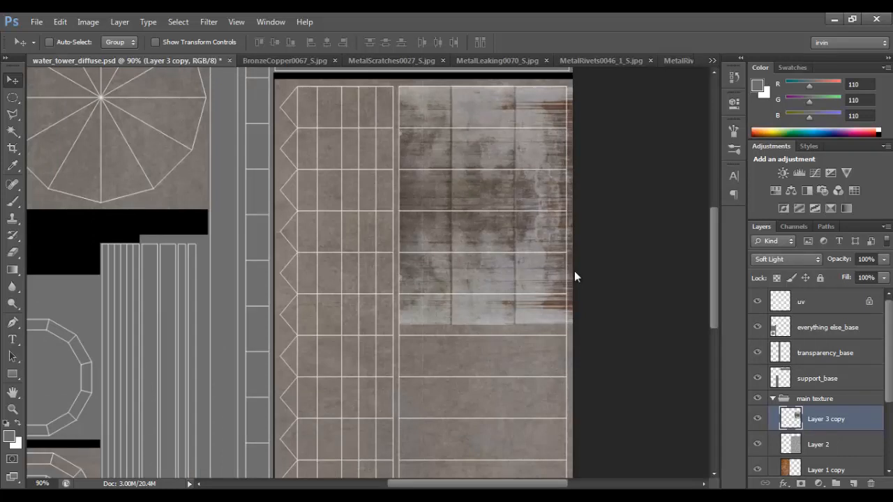
key(Left)
key(Left)
key(Left)
key(Left)
key(Left)
key(Left)
key(Left)
key(Left)
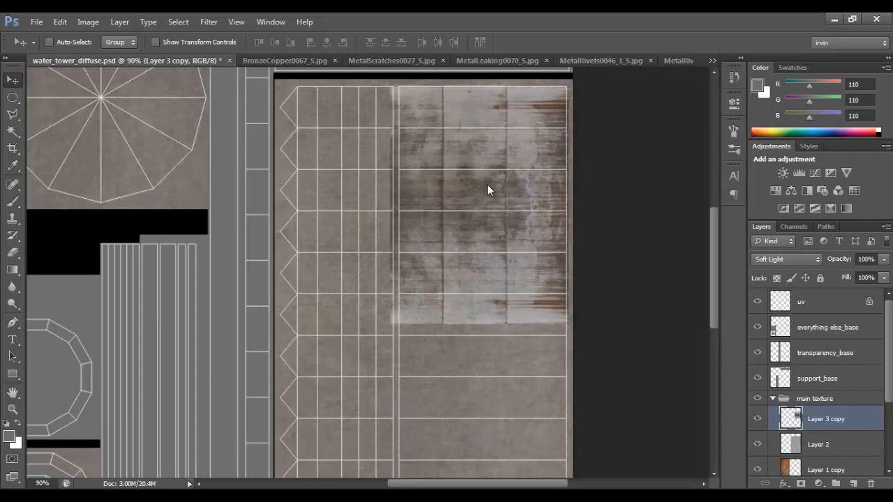
Duplicate the leaking-metal layer twice straight down to cover the remaining length of the tank wall's UV shell.
drag(495, 148, 494, 388)
drag(551, 391, 583, 420)
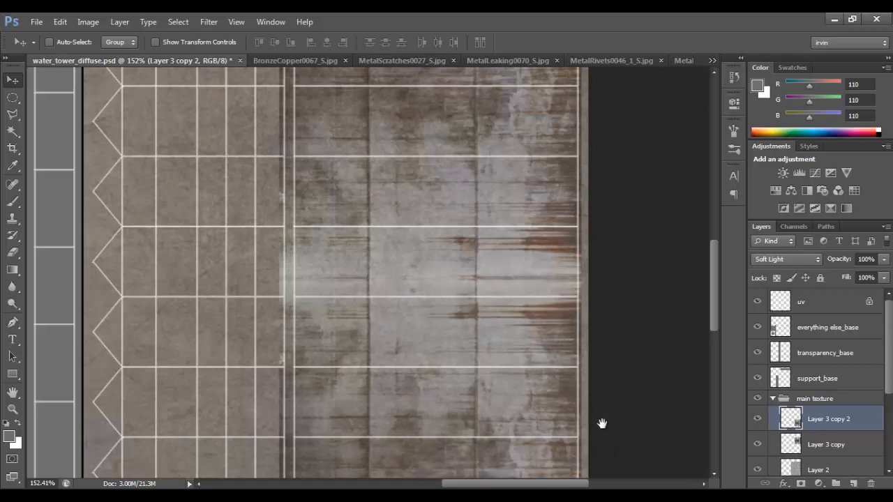
drag(602, 421, 617, 137)
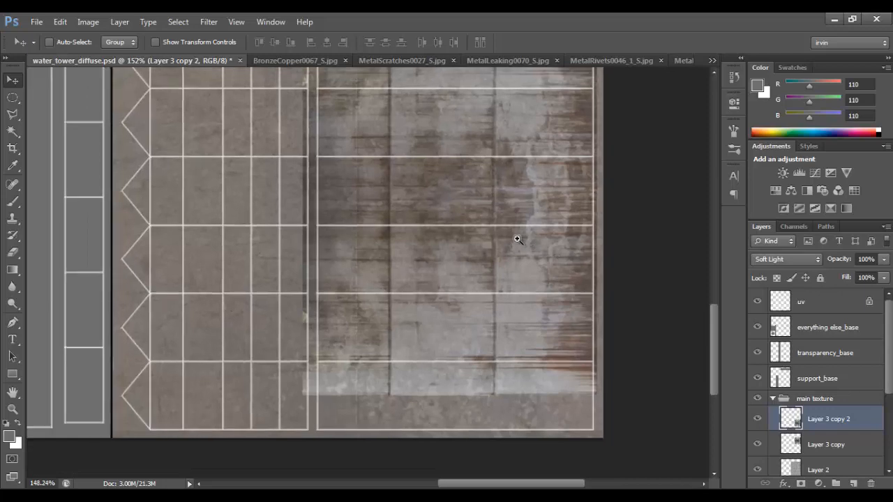
scroll(518, 239, down, 3)
drag(504, 130, 501, 384)
scroll(574, 399, down, 2)
scroll(528, 282, down, 3)
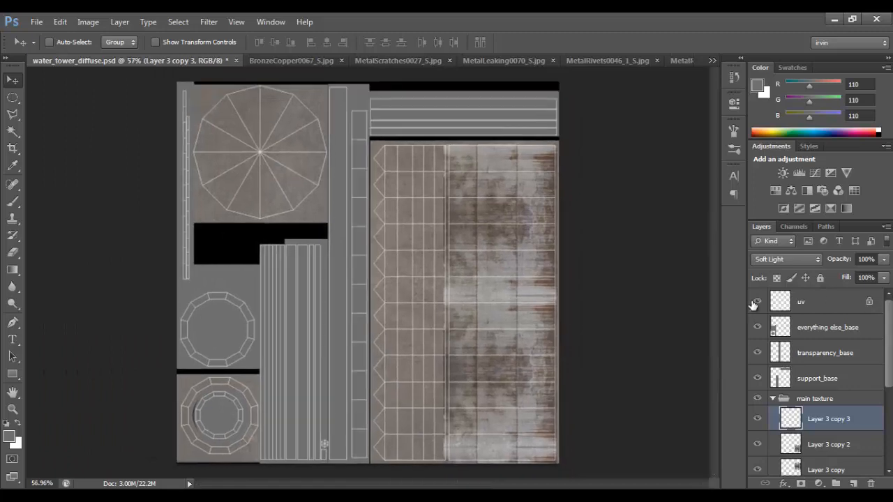
Save the texture with the UV layout hidden and reload it on the tank in Maya.
click(757, 302)
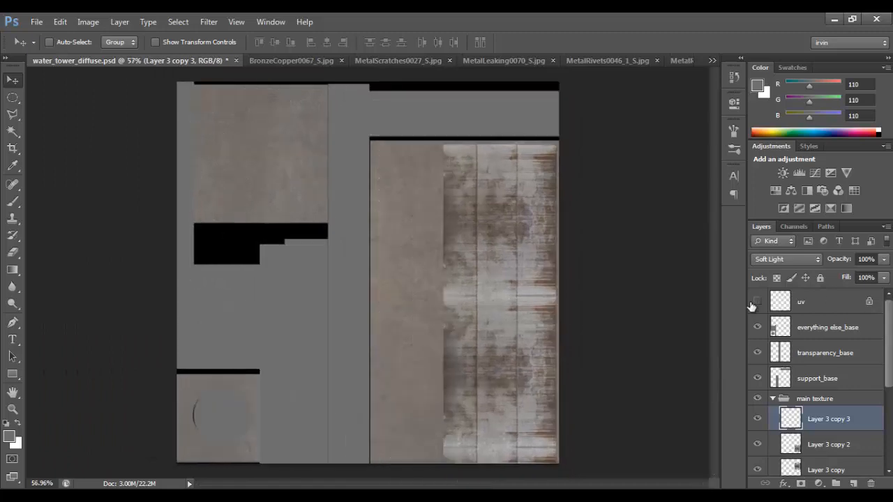
key(ctrl+s)
key(alt+Tab)
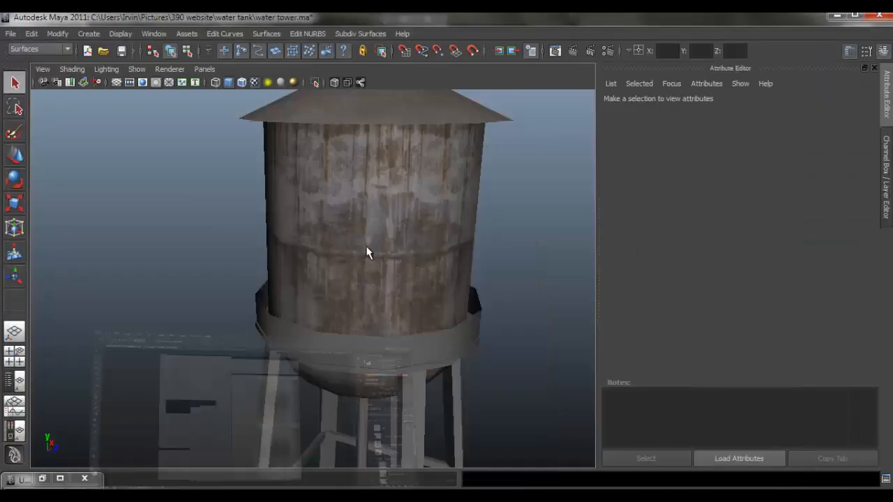
click(402, 245)
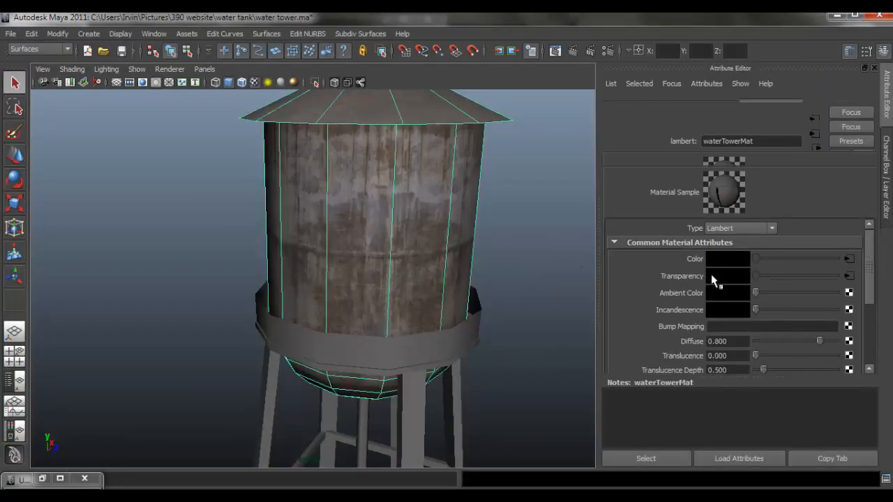
click(847, 264)
click(551, 234)
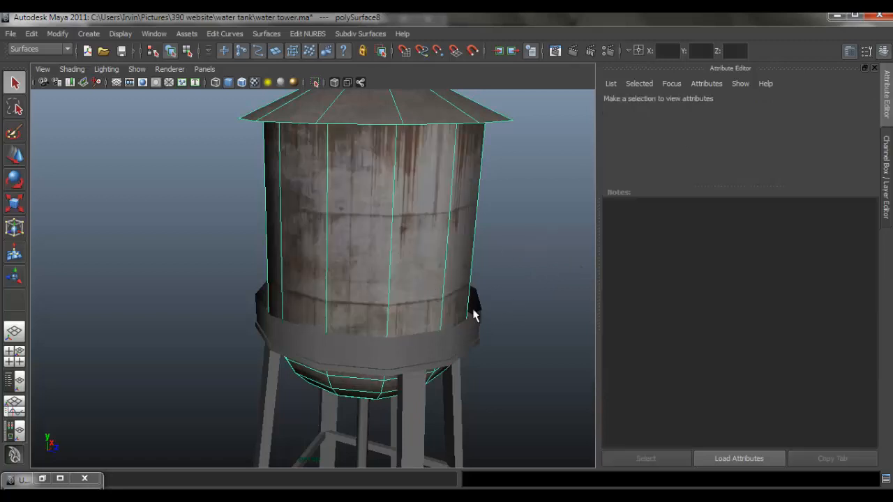
Examine the tiled rust on the tank from several angles and compare it with the concept art and water tower reference photos.
drag(309, 303, 251, 281)
scroll(420, 306, up, 4)
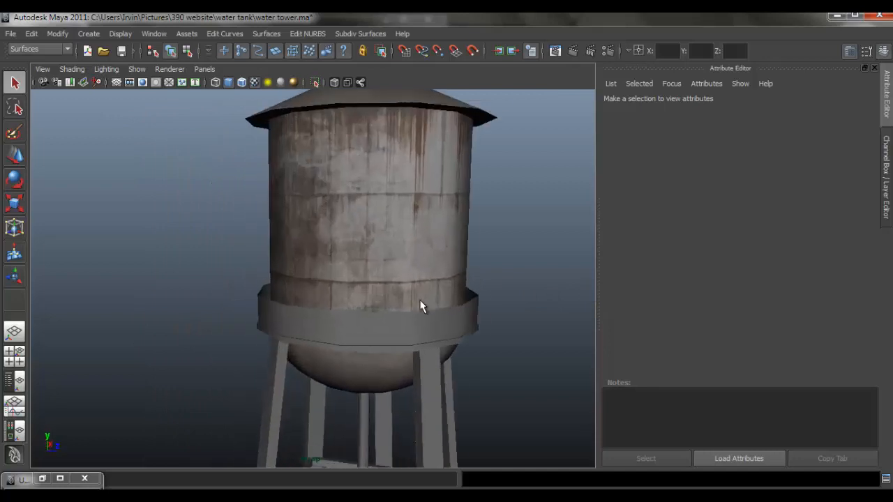
drag(421, 307, 458, 276)
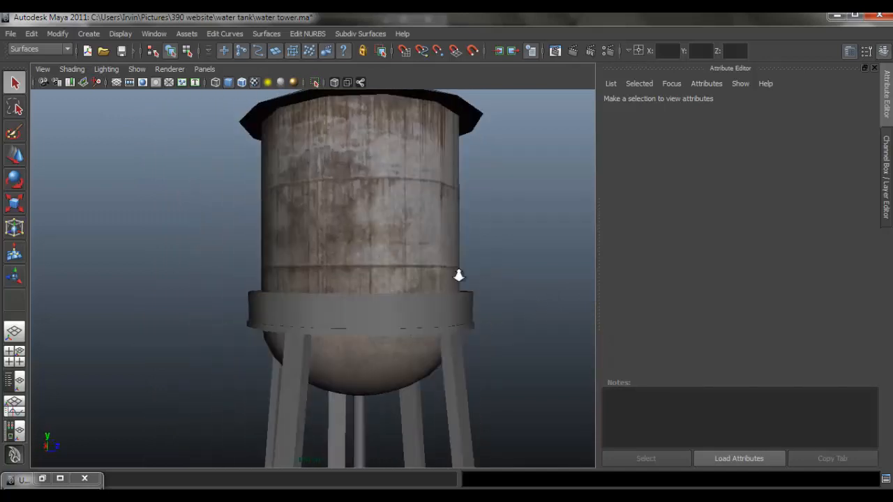
scroll(398, 275, down, 3)
drag(397, 275, 363, 267)
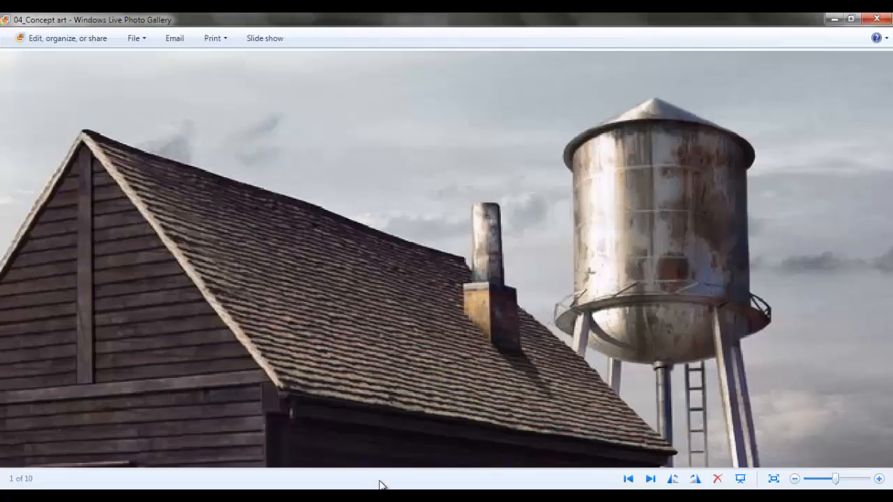
key(Right)
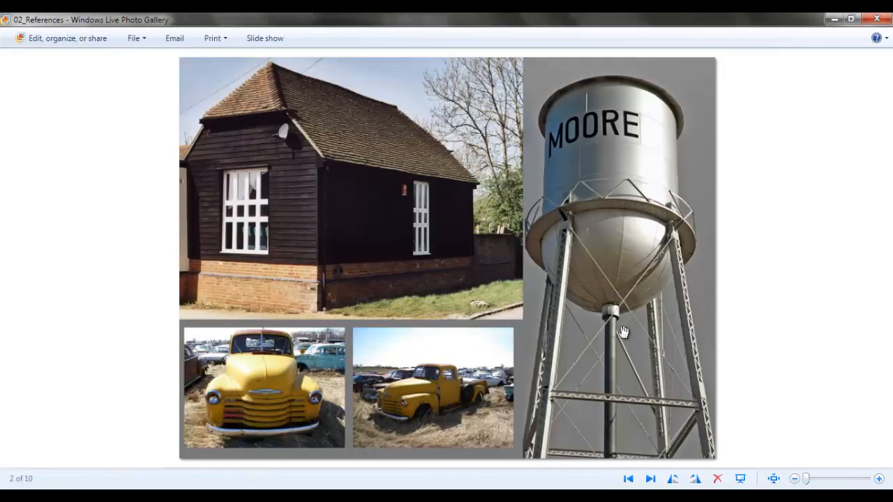
key(Left)
key(Left)
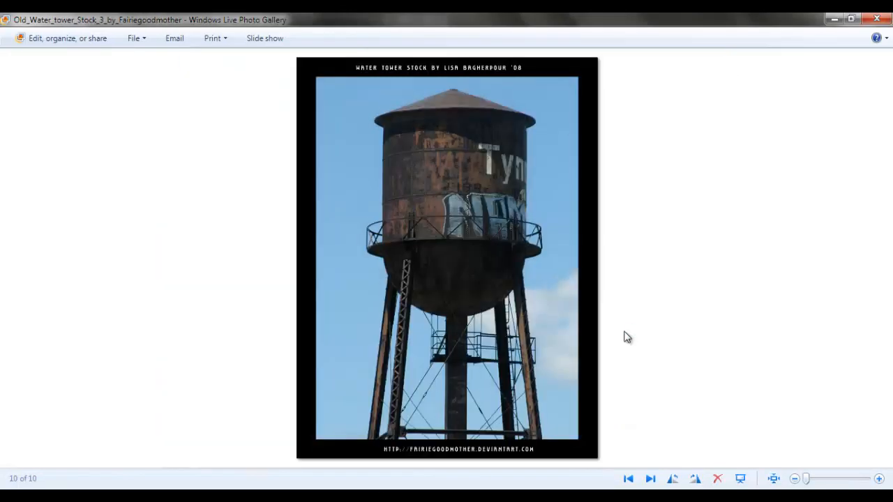
key(Left)
key(Right)
key(alt+Tab)
drag(397, 286, 363, 278)
Return to Photoshop, close the MetalScratches0027_S.jpg photo and bring up MetalRivets0046_1_S.jpg.
key(alt+Tab)
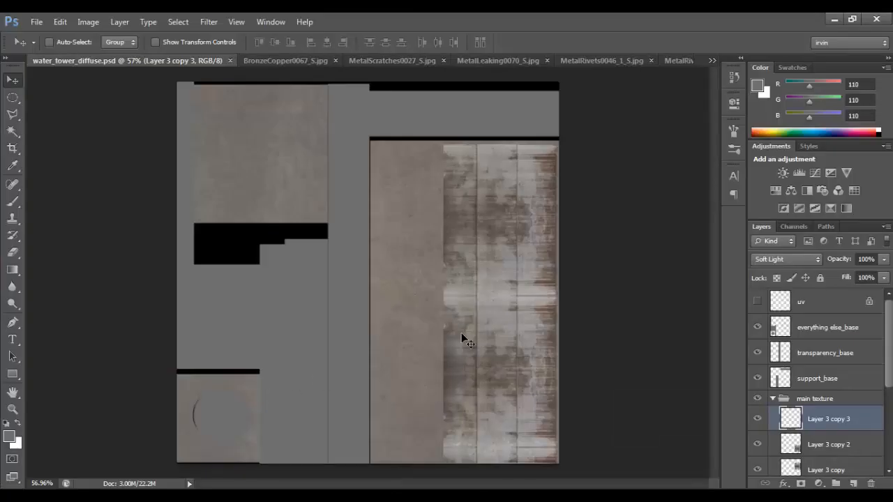
scroll(560, 330, up, 5)
scroll(598, 359, down, 3)
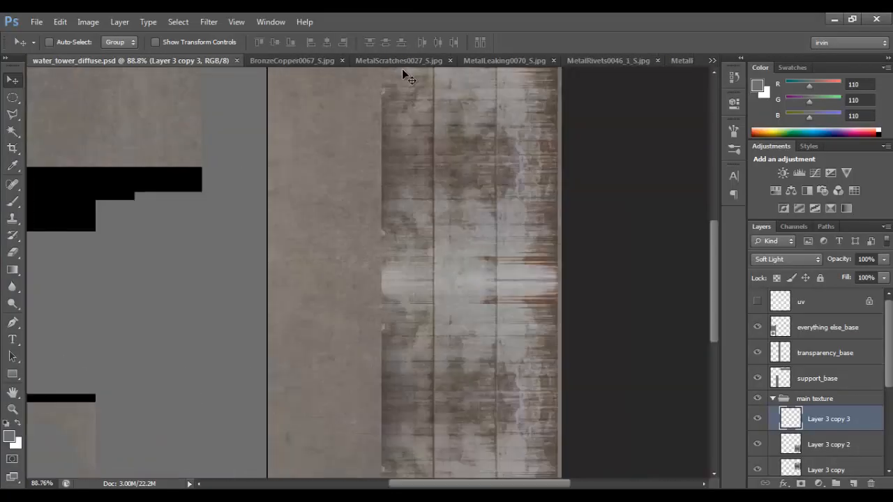
click(404, 63)
click(480, 64)
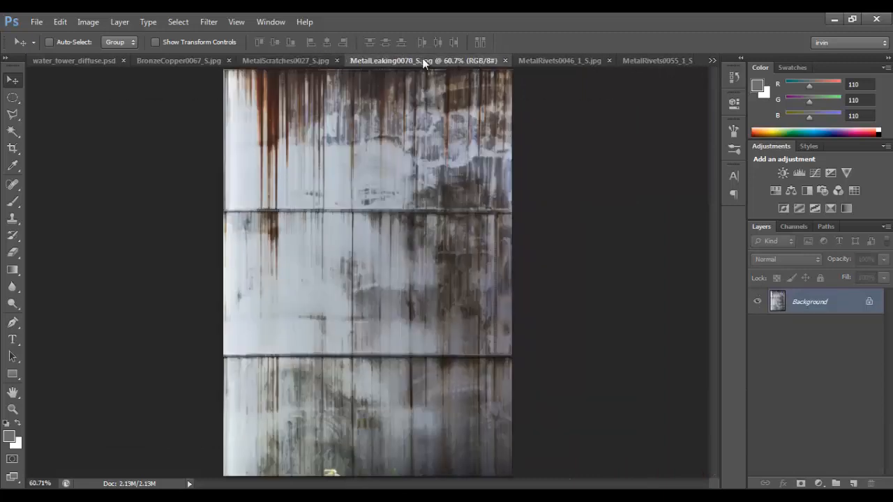
click(339, 60)
click(459, 61)
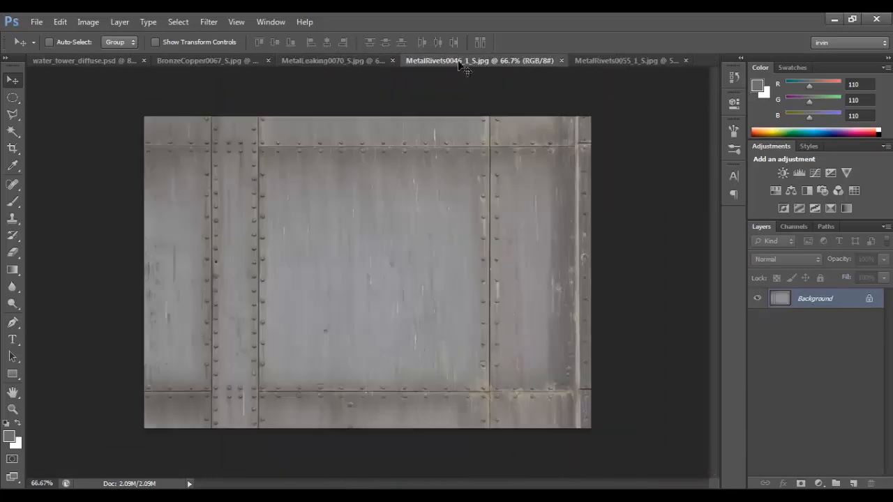
Browse the metals folder for another metal photo to use on the tank.
key(ctrl+o)
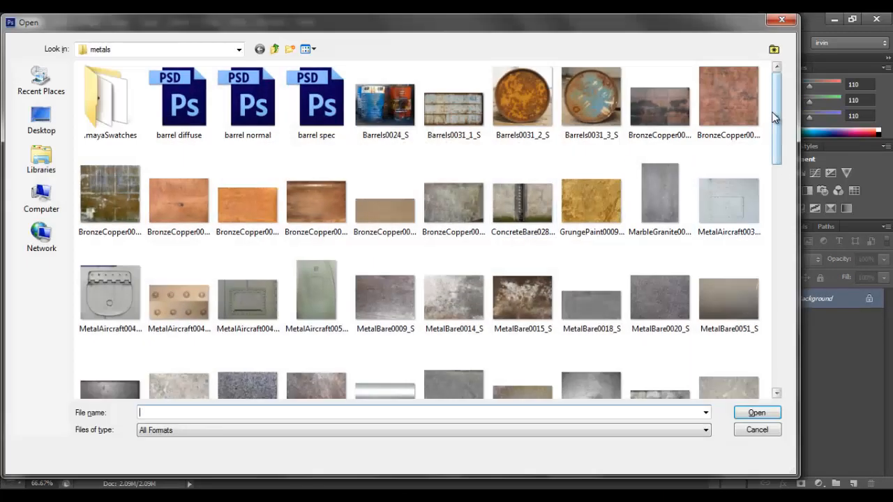
drag(775, 119, 786, 272)
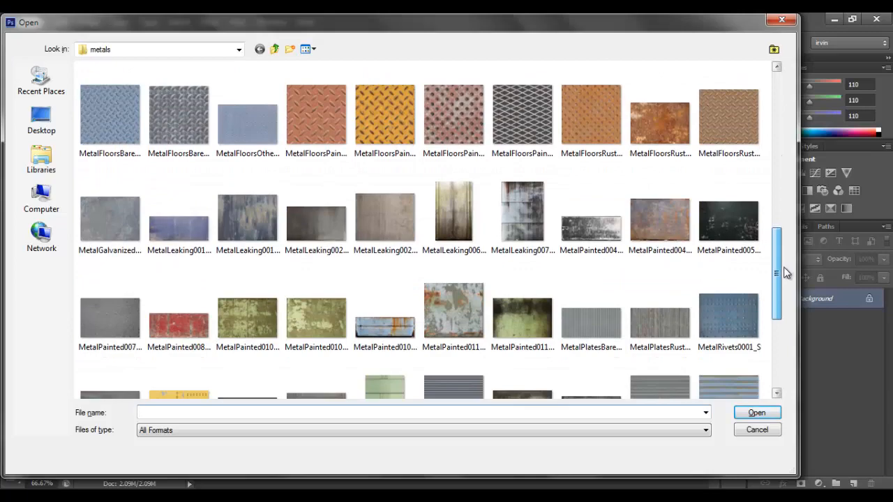
drag(786, 273, 784, 351)
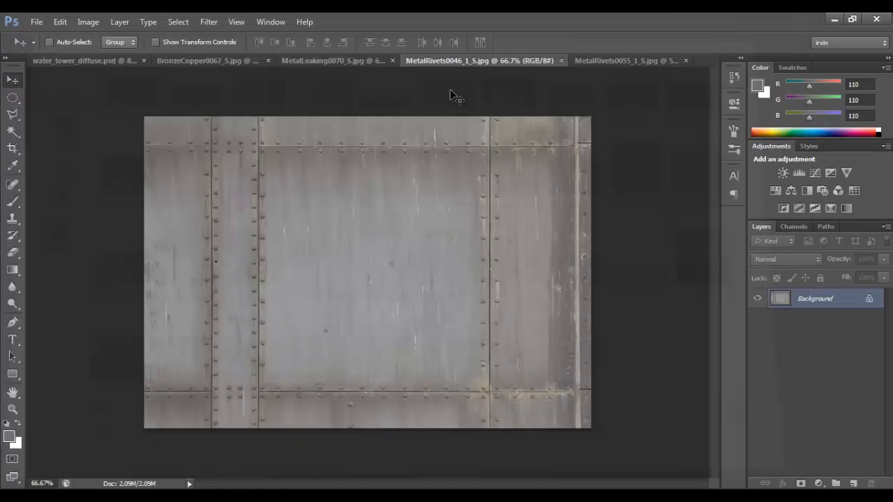
Frame a perspective crop on MetalRivets0055_1_S.jpg from just above the uppermost rivet row down to the image's bottom edge.
click(642, 62)
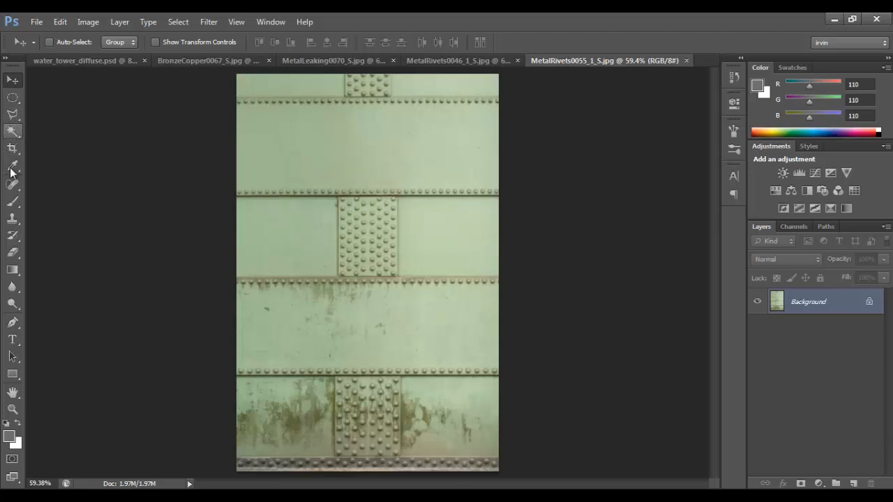
drag(12, 148, 57, 157)
drag(238, 81, 500, 472)
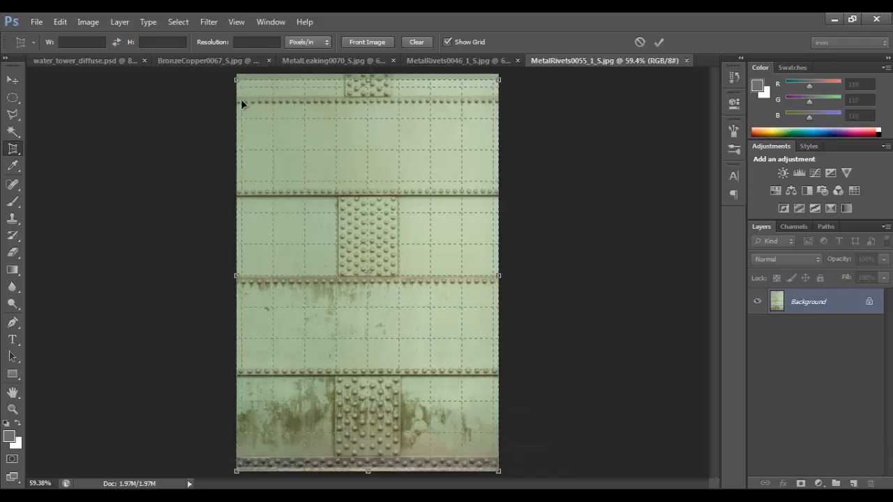
drag(368, 79, 371, 97)
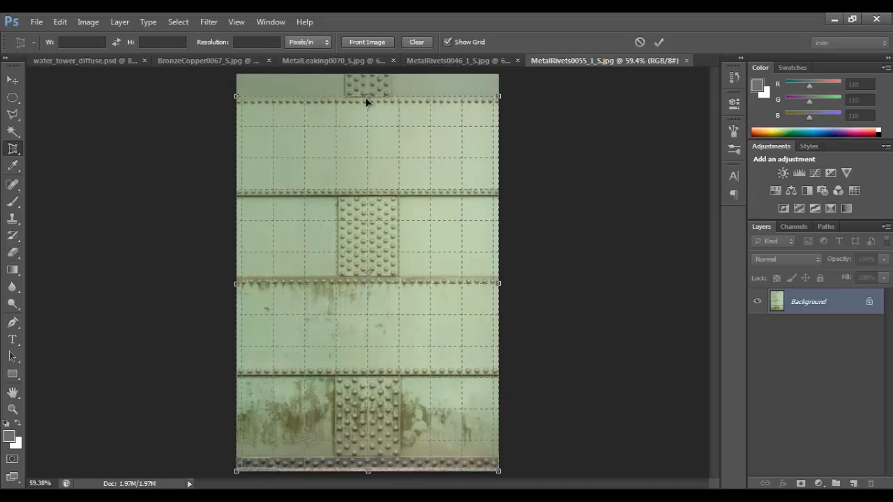